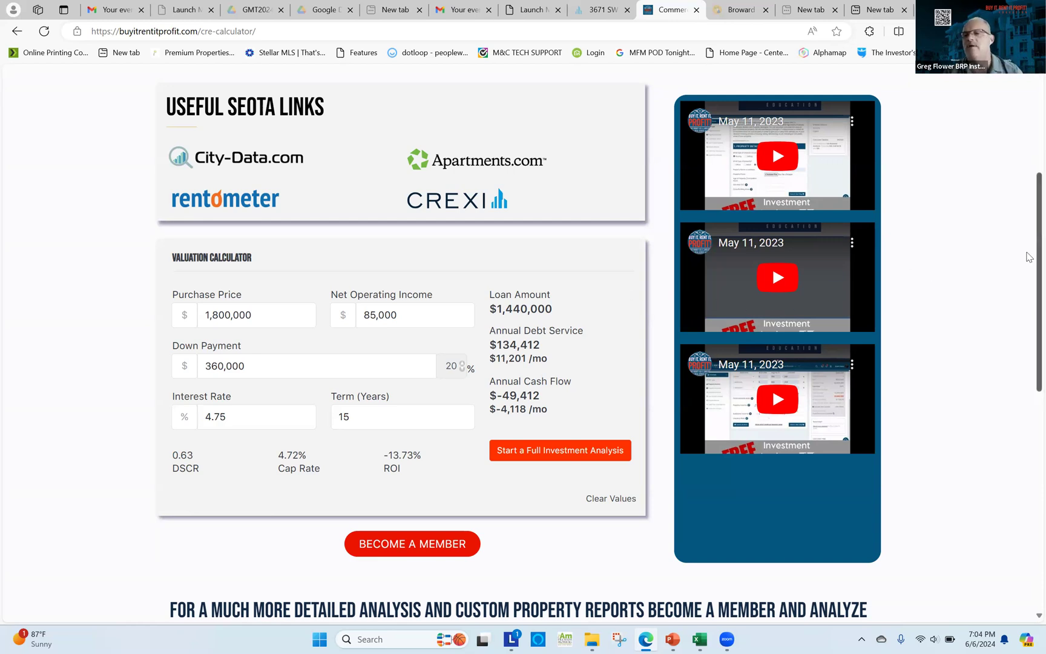
Set the purchase price in the valuation calculator to $11,000,000
{"action": "scroll", "coordinate": [1029, 261], "scroll_direction": "down", "scroll_amount": 1}
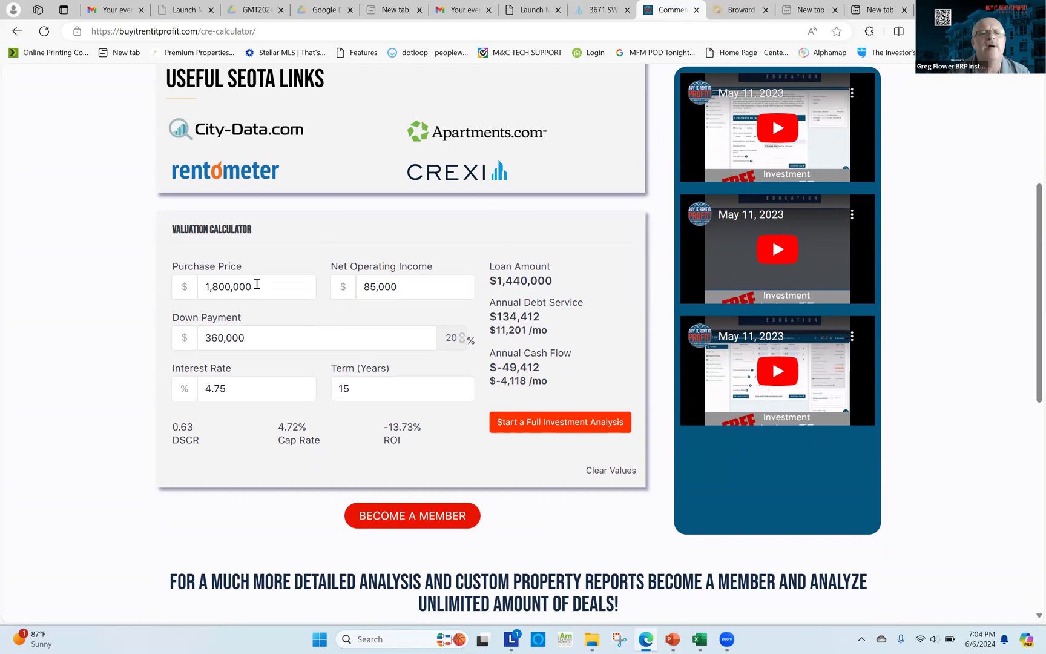
{"action": "left_click_drag", "start_coordinate": [257, 284], "coordinate": [195, 288]}
{"action": "key", "text": "BackSpace"}
{"action": "type", "text": "110000"}
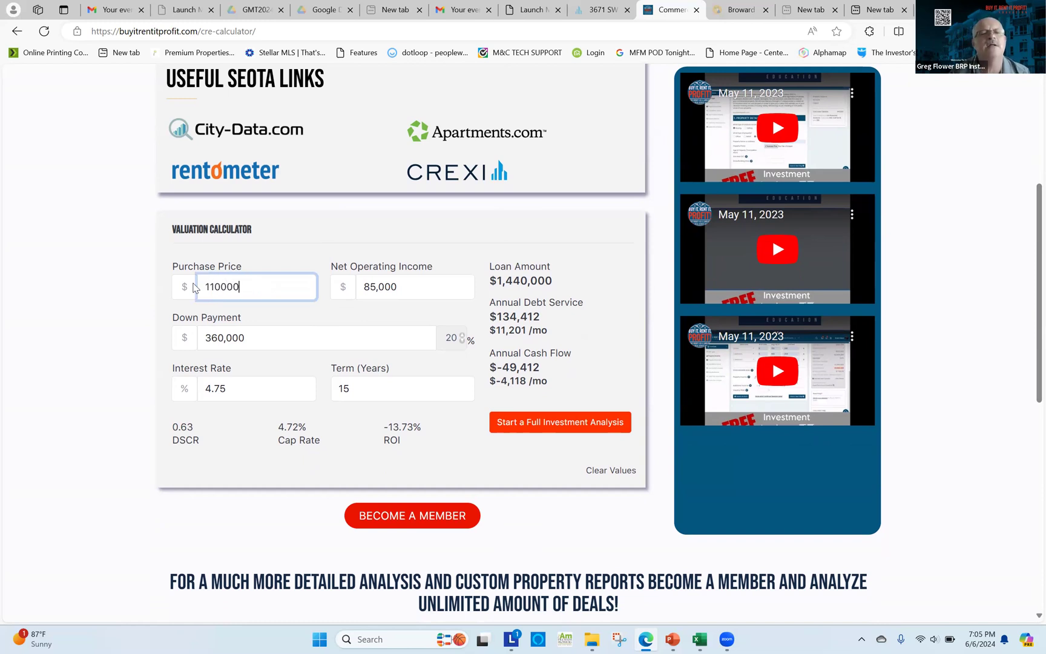
{"action": "type", "text": "00"}
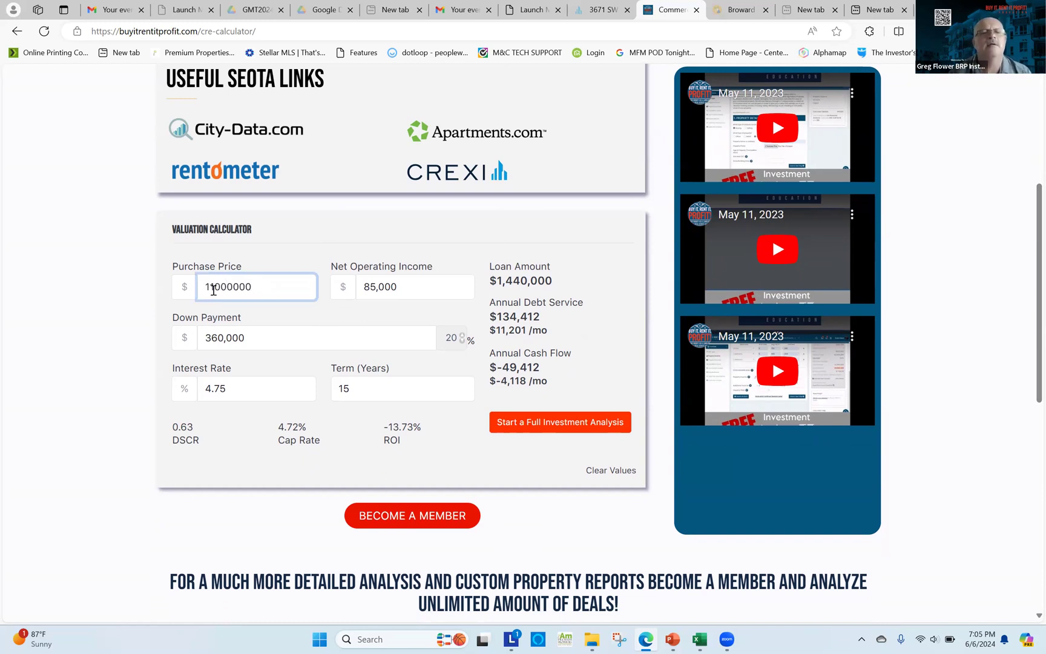
{"action": "left_click", "coordinate": [273, 320]}
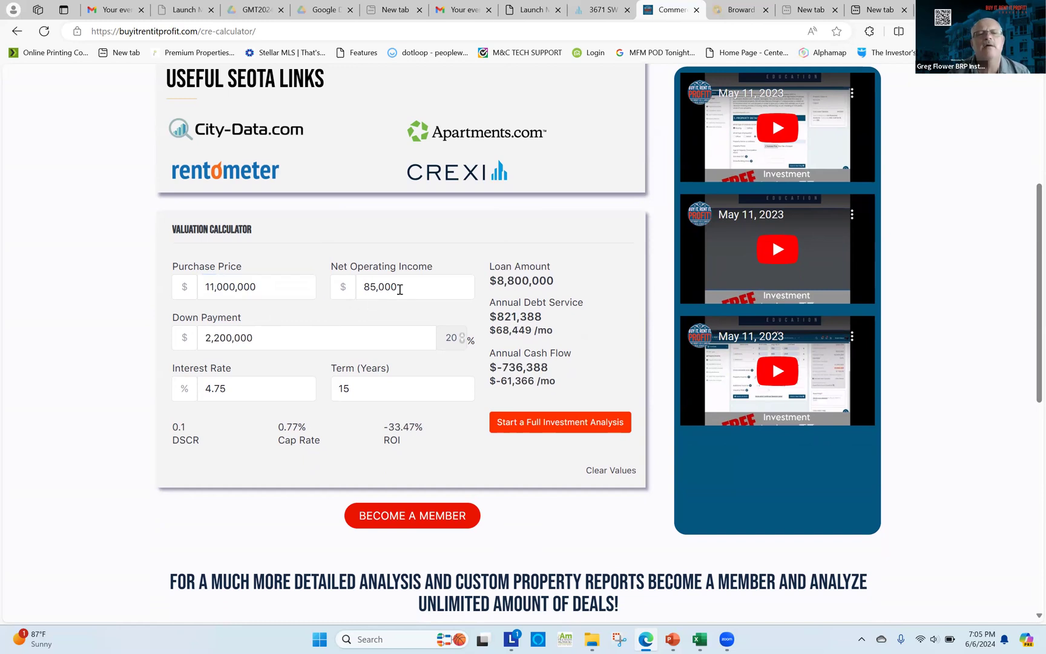
Set the net operating income in the valuation calculator to $875,695
{"action": "left_click_drag", "start_coordinate": [393, 287], "coordinate": [363, 285]}
{"action": "key", "text": "BackSpace"}
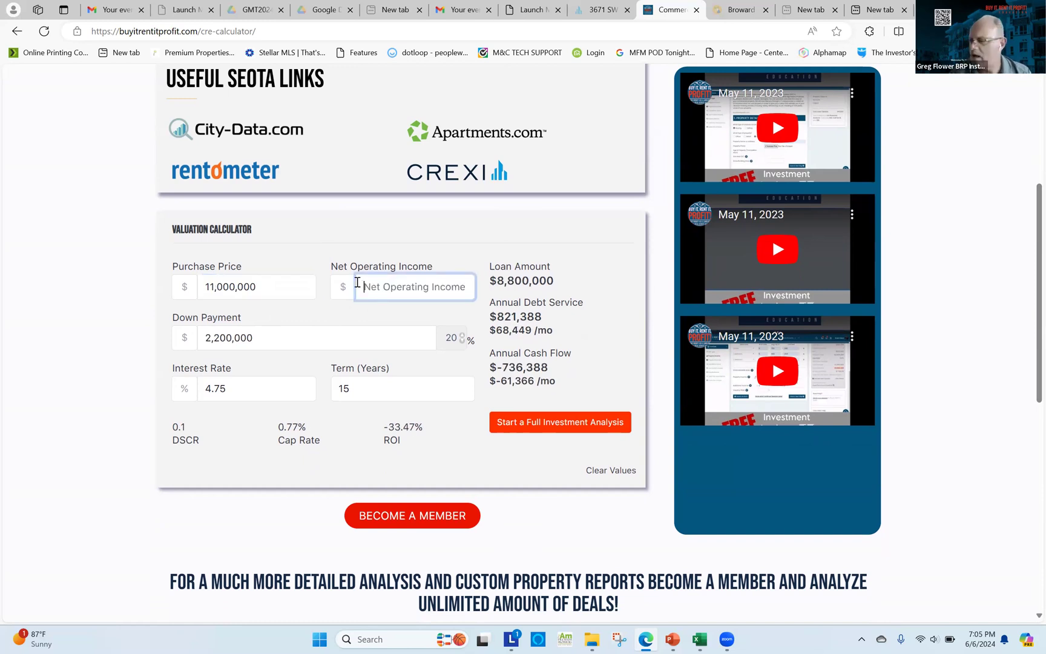
{"action": "type", "text": "8756"}
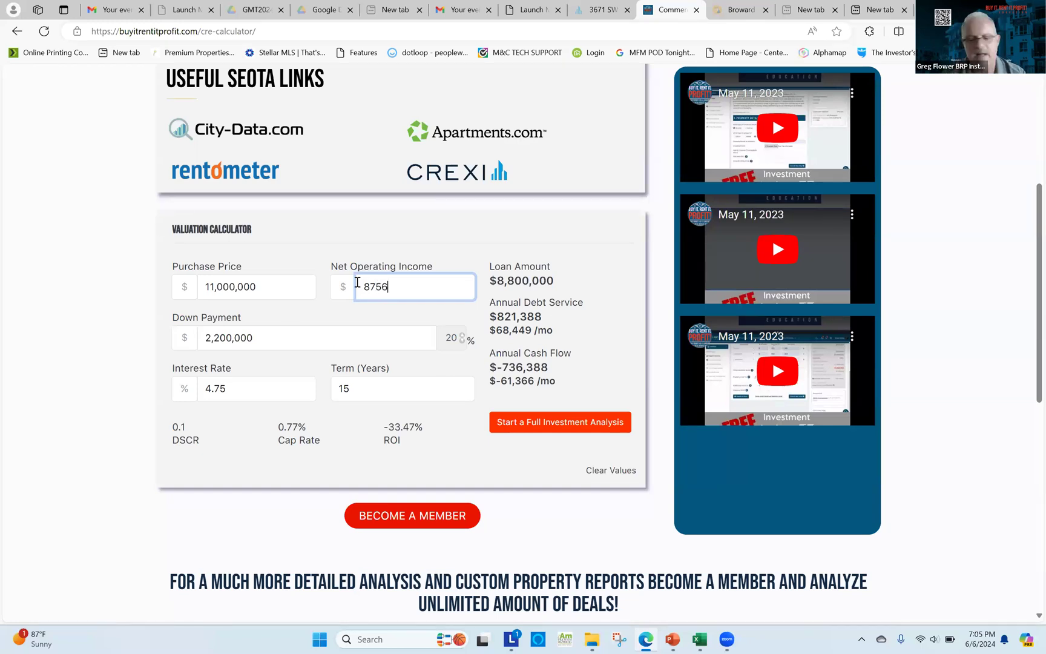
{"action": "type", "text": "95"}
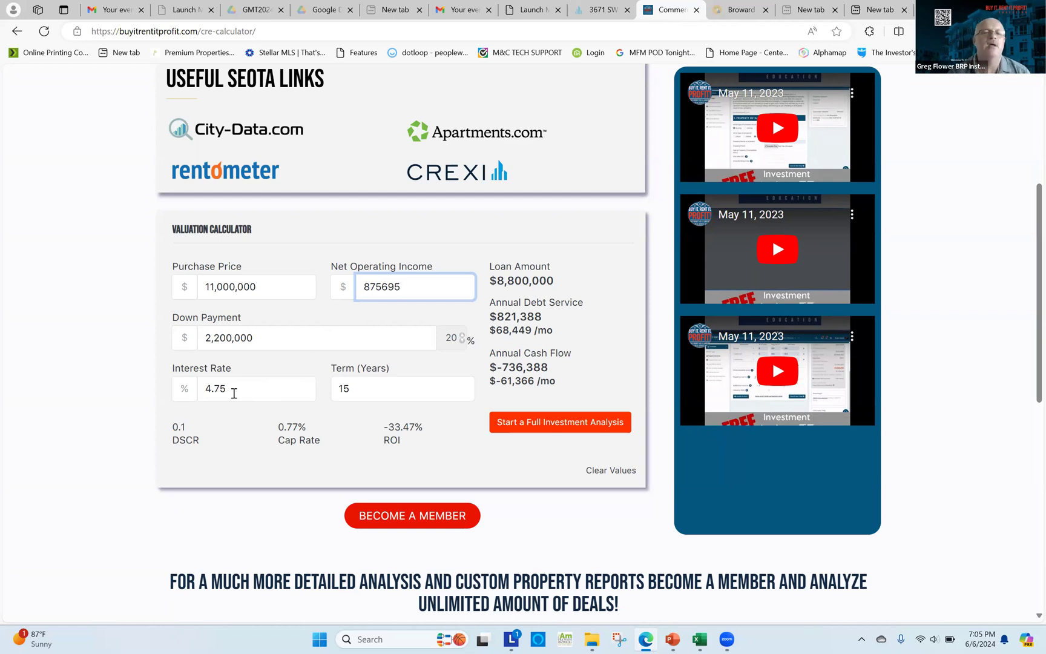
Set the loan's interest rate to 7% and its term to 30 years in the valuation calculator
{"action": "left_click_drag", "start_coordinate": [233, 393], "coordinate": [191, 394]}
{"action": "key", "text": "BackSpace"}
{"action": "type", "text": "7"}
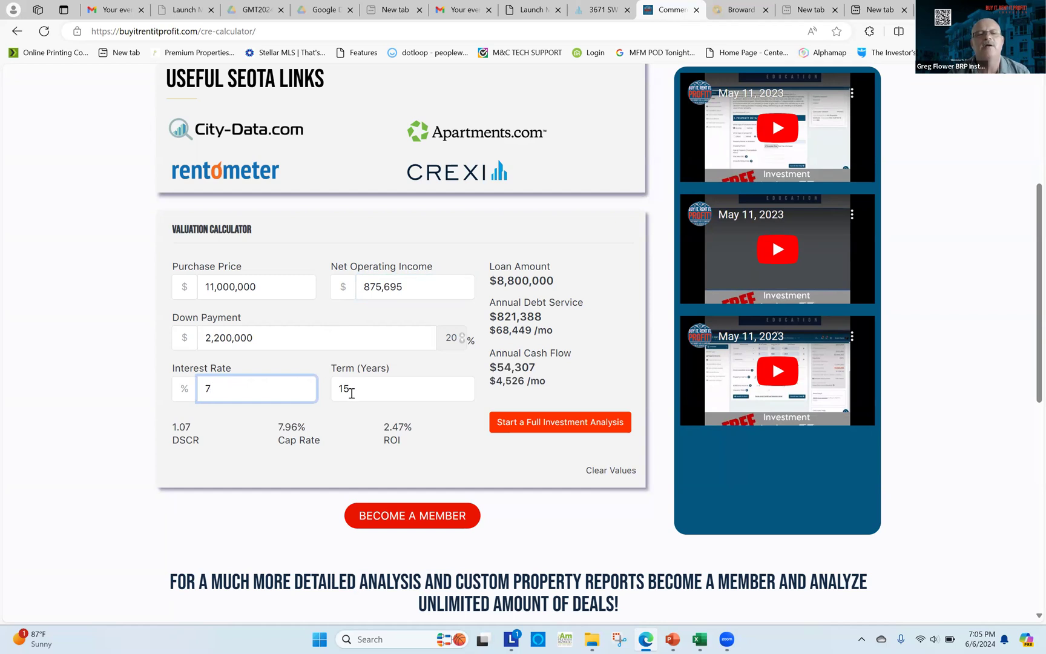
{"action": "left_click_drag", "start_coordinate": [351, 394], "coordinate": [325, 390]}
{"action": "key", "text": "BackSpace"}
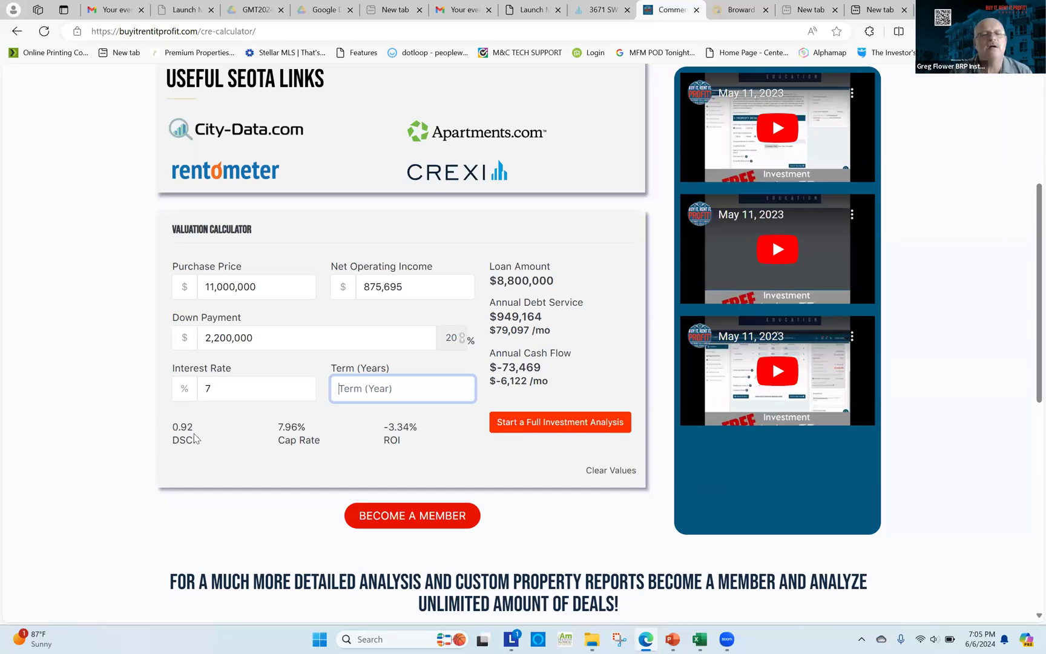
{"action": "type", "text": "30"}
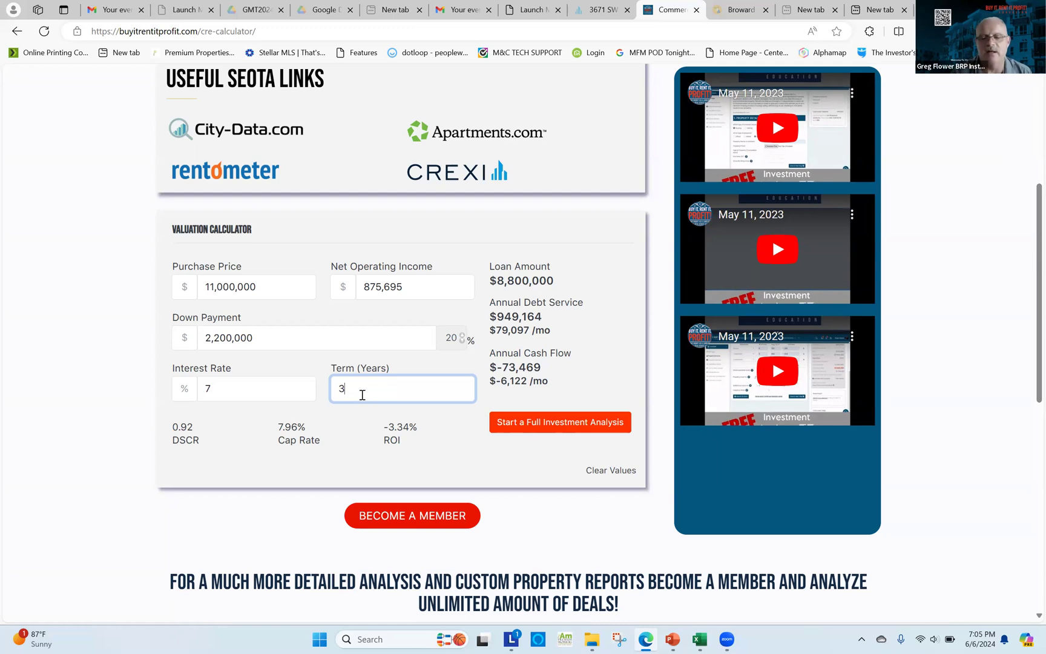
{"action": "left_click", "coordinate": [367, 435]}
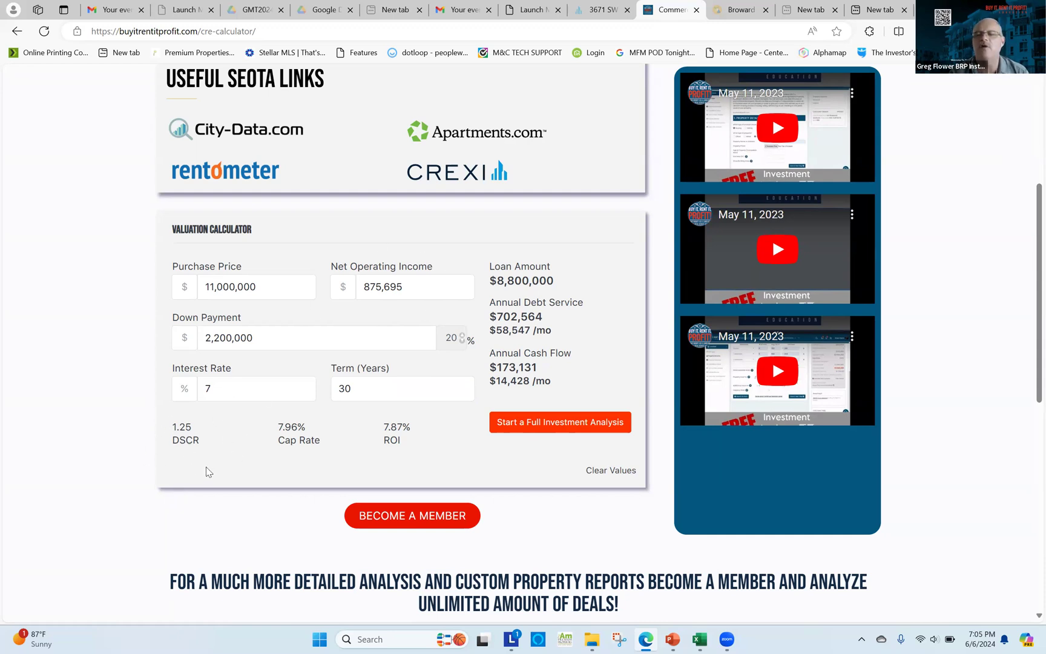
Start a full investment analysis from the calculator values and set the property type to Multi-Family
{"action": "mouse_move", "coordinate": [173, 446]}
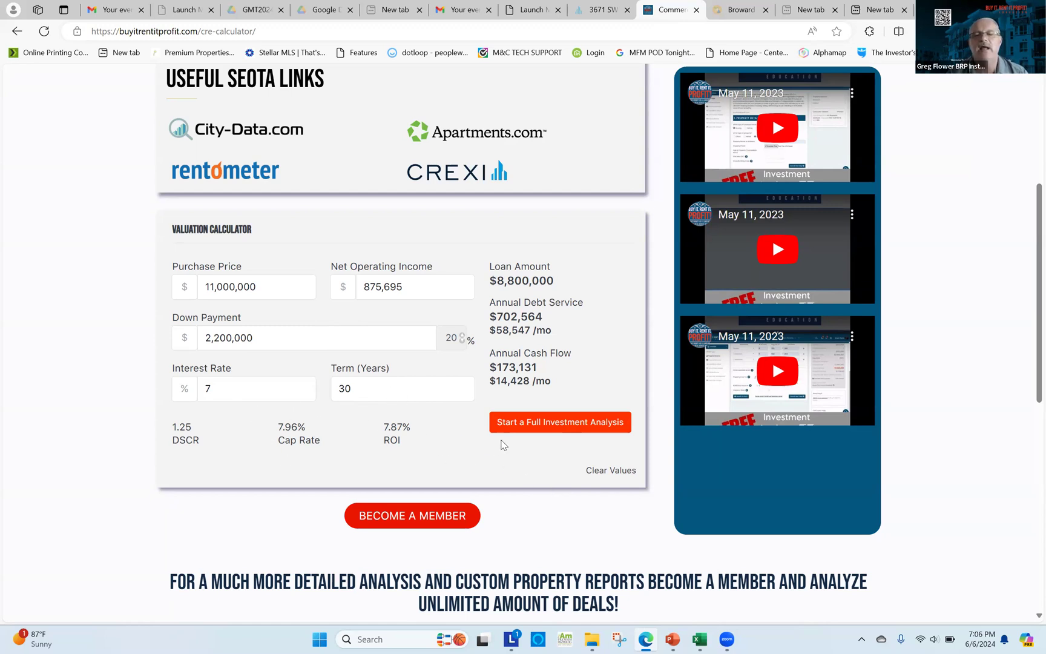
{"action": "left_click", "coordinate": [548, 424]}
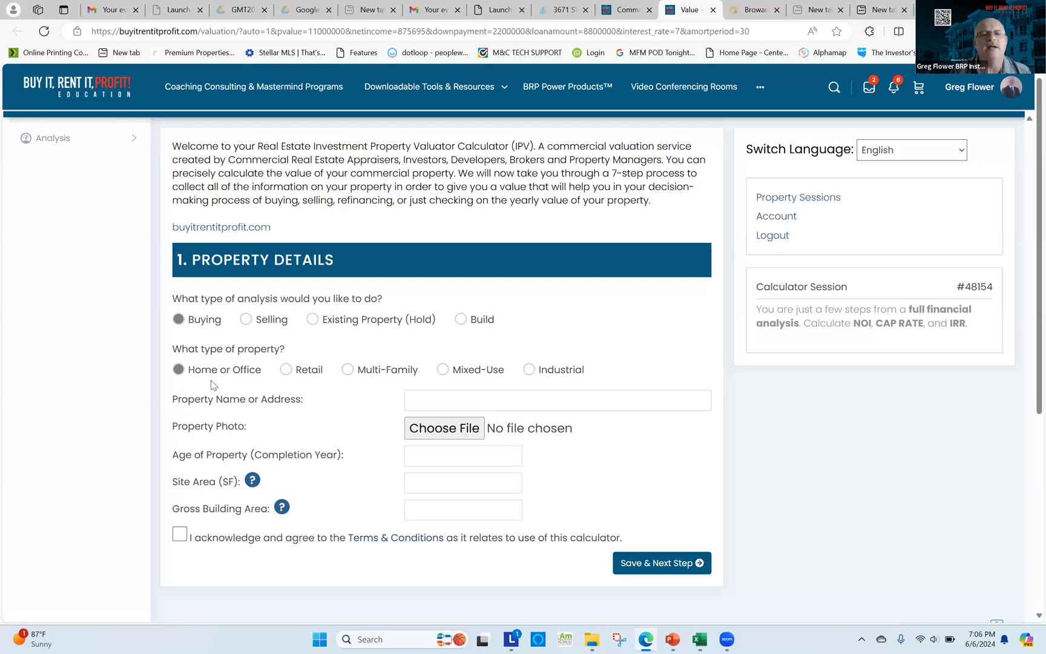
{"action": "left_click", "coordinate": [348, 370]}
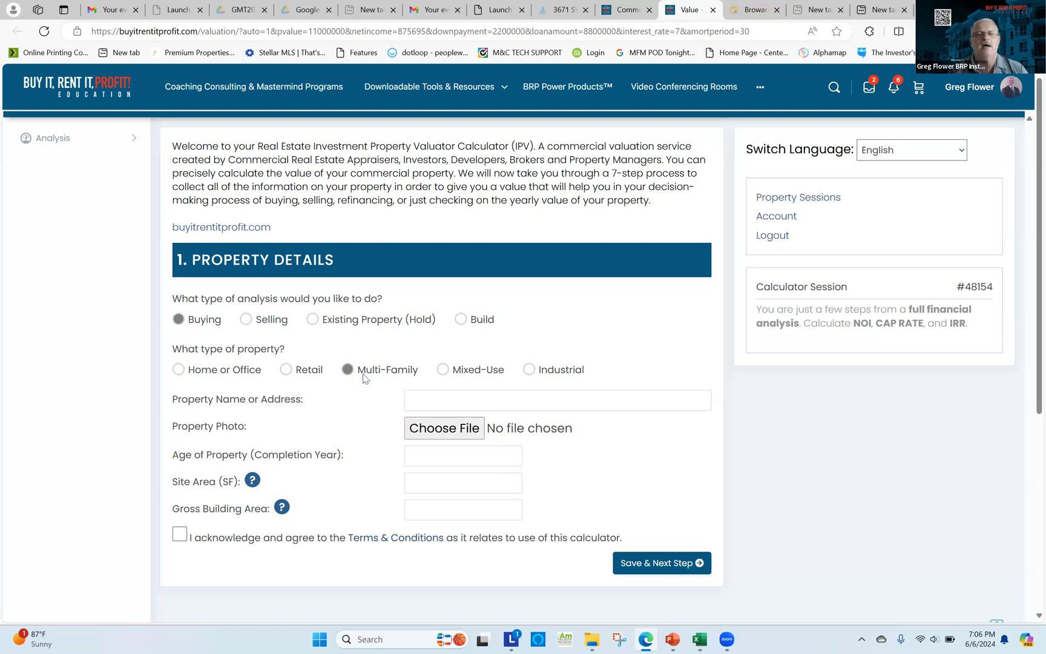
Enter "university club" as the property name in the property details
{"action": "left_click", "coordinate": [455, 401]}
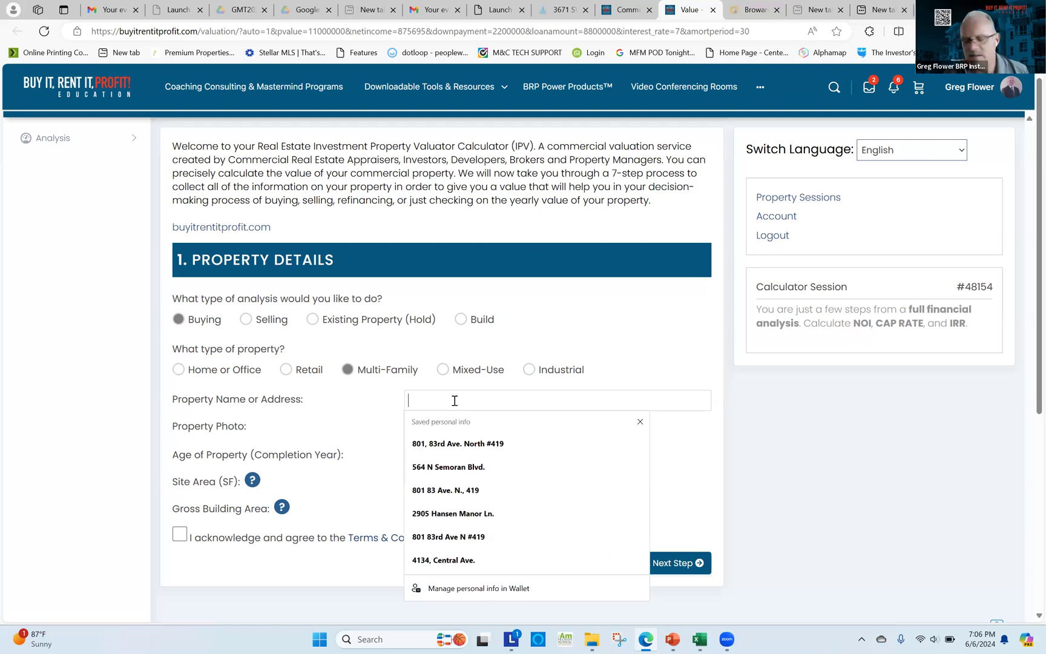
{"action": "type", "text": "un"}
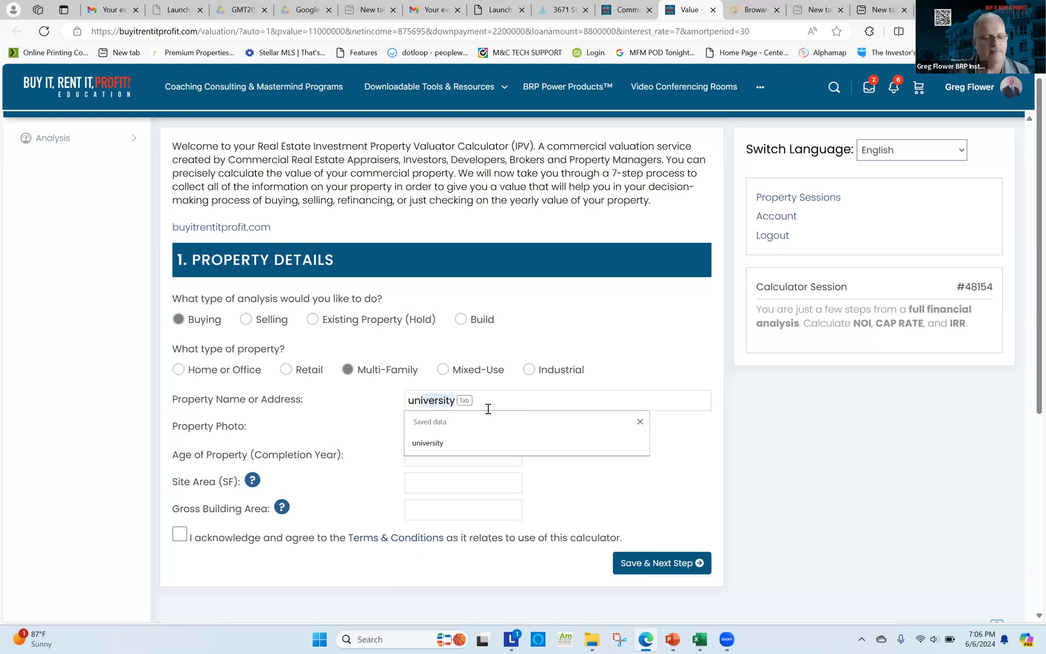
{"action": "key", "text": "Tab"}
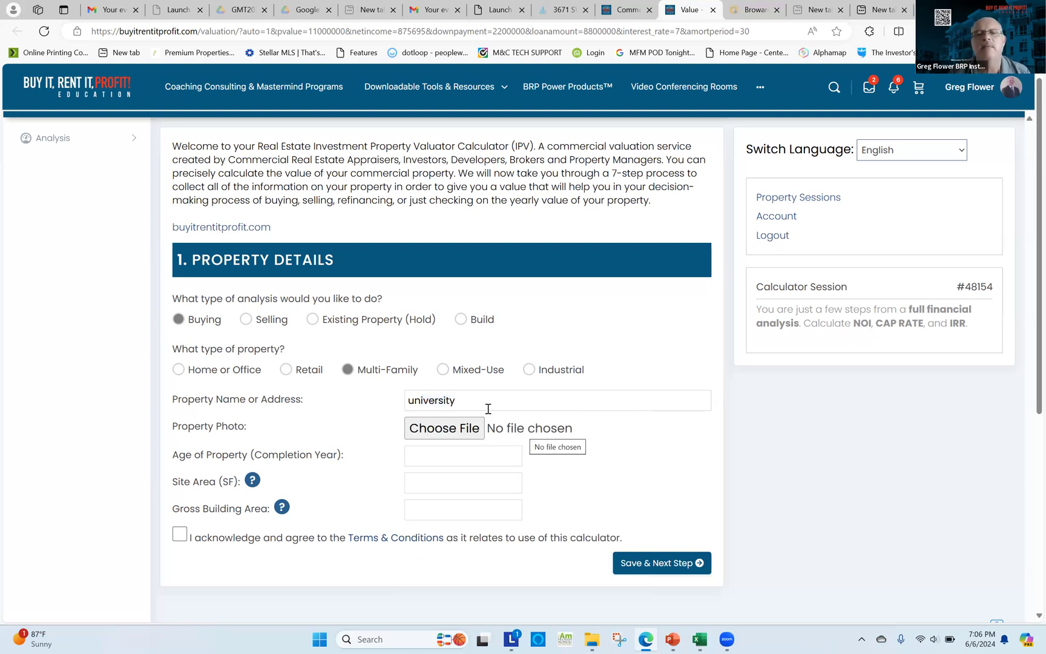
{"action": "left_click", "coordinate": [494, 399]}
{"action": "type", "text": "club"}
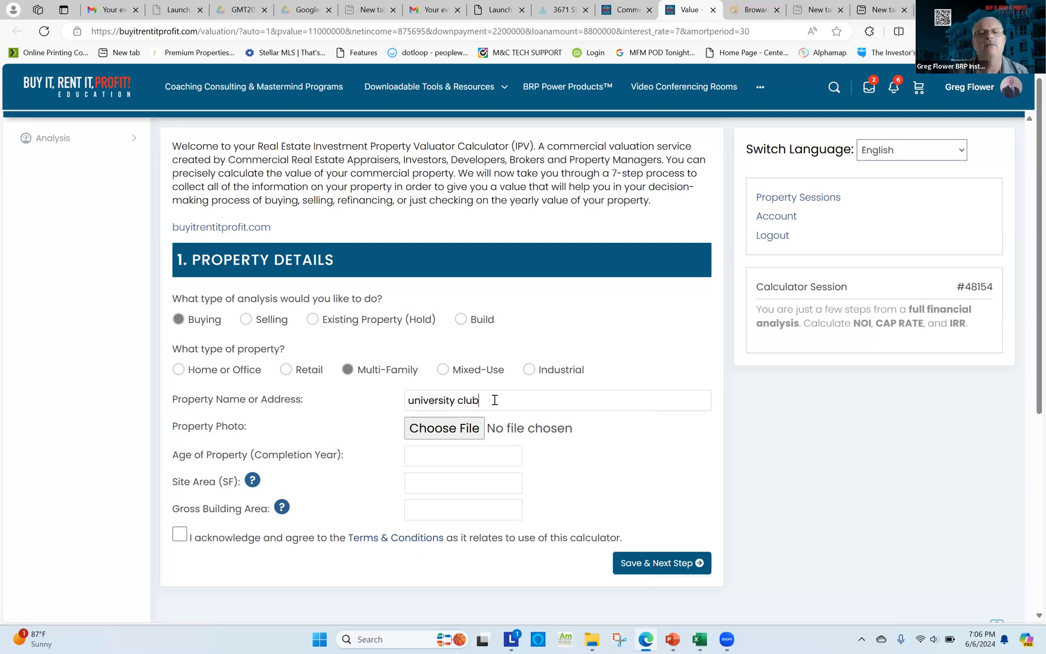
Upload Screenshot 2024-06-06 111927.png from the Gallery as the property photo
{"action": "left_click", "coordinate": [475, 430]}
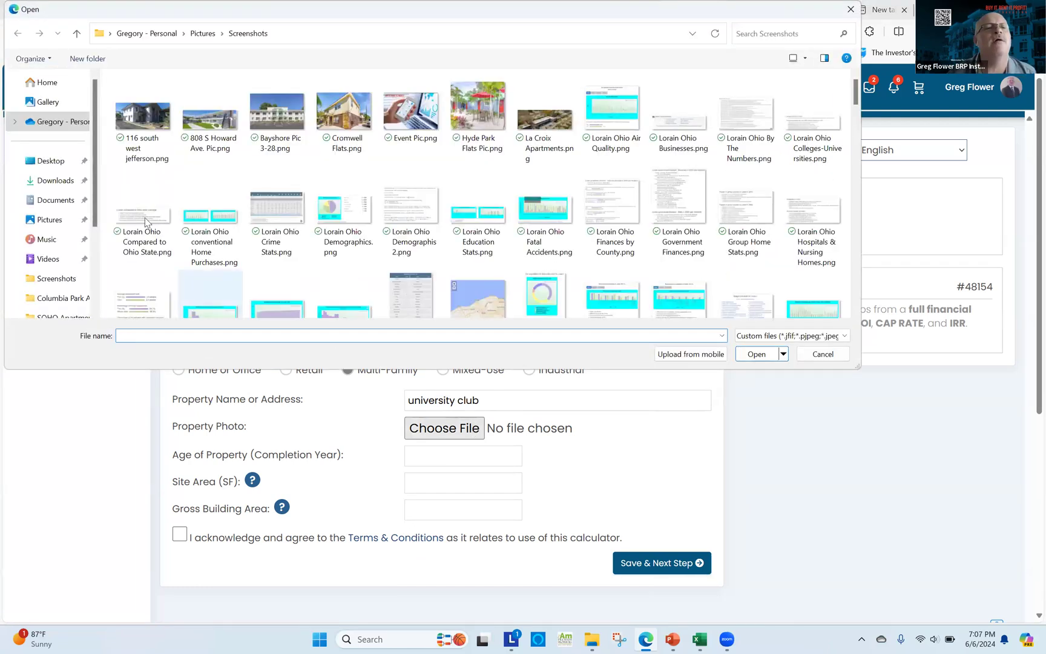
{"action": "left_click", "coordinate": [58, 106]}
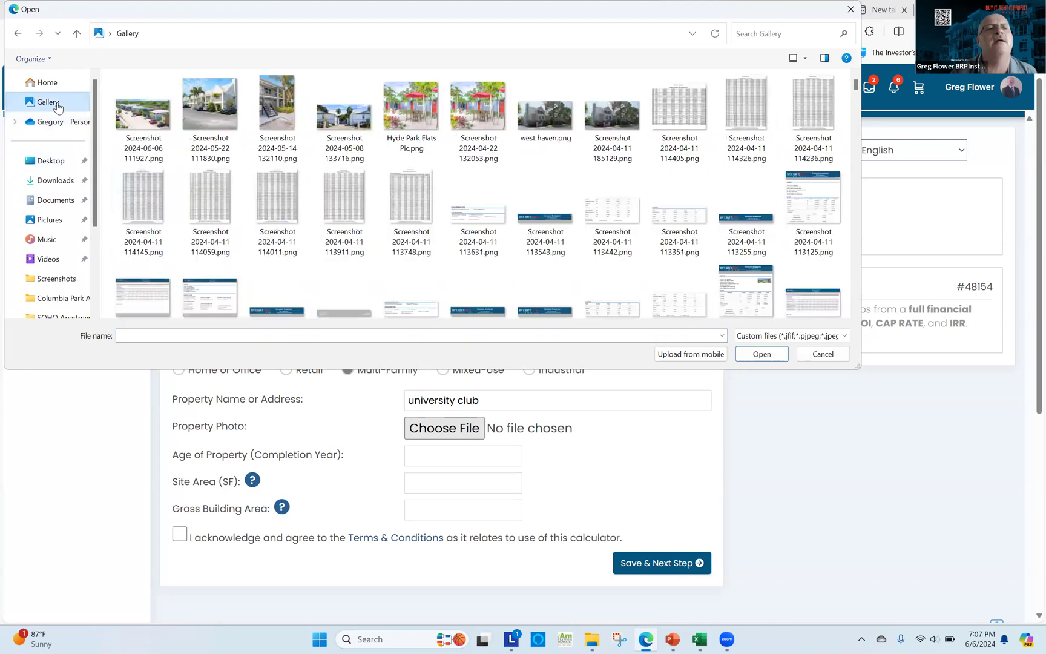
{"action": "left_click", "coordinate": [135, 115]}
{"action": "left_click", "coordinate": [757, 354]}
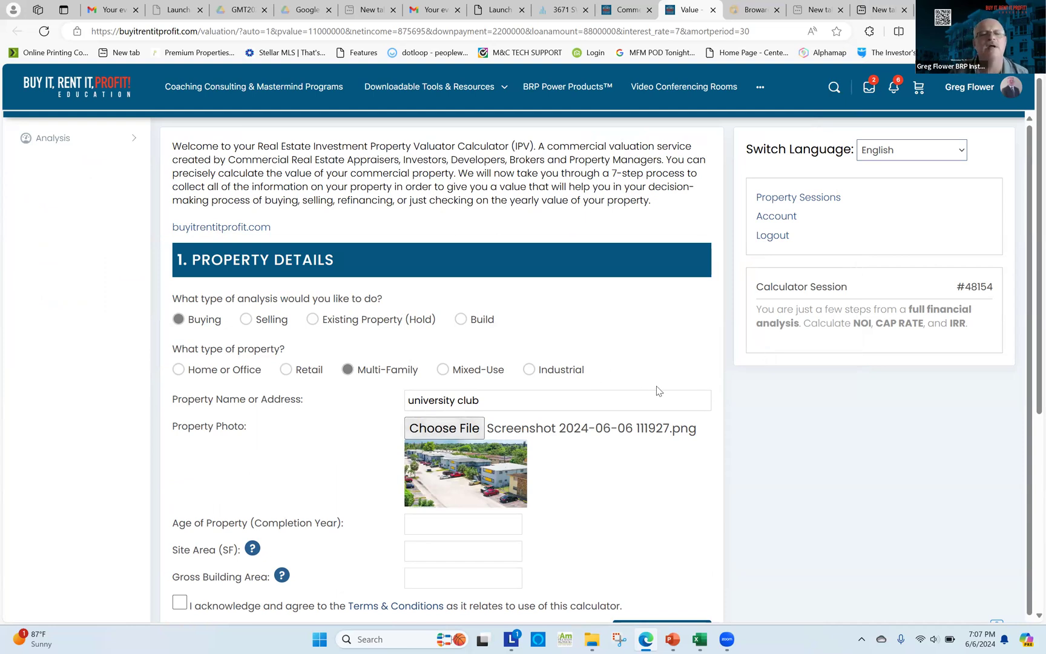
Enter "1969 2013" as the property's age (completion year)
{"action": "left_click_drag", "start_coordinate": [1027, 282], "coordinate": [1030, 388]}
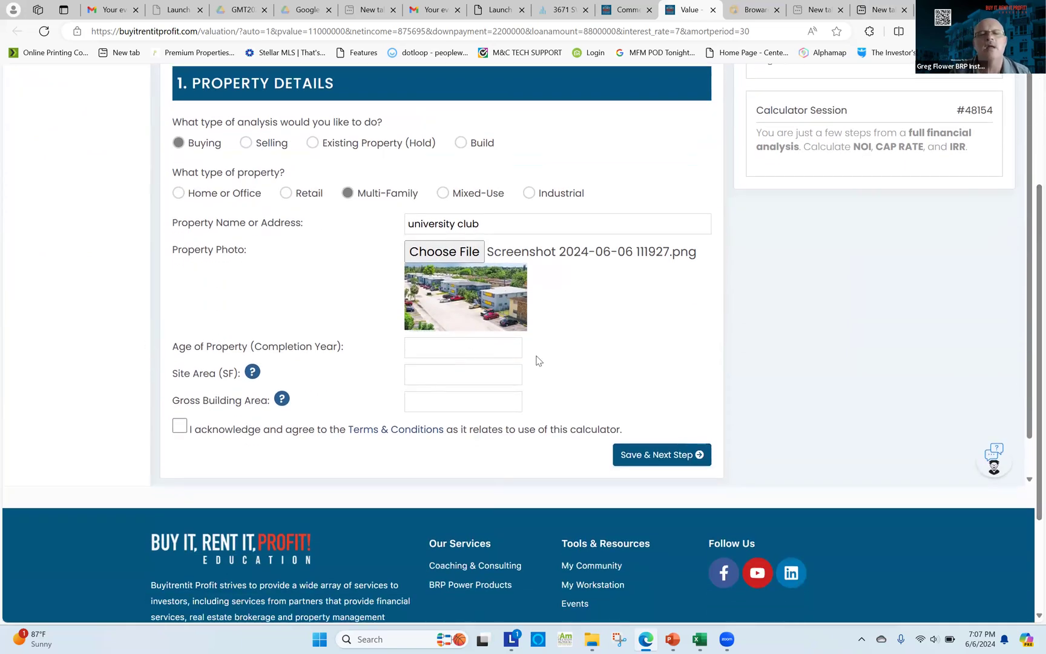
{"action": "left_click", "coordinate": [493, 348]}
{"action": "type", "text": "19"}
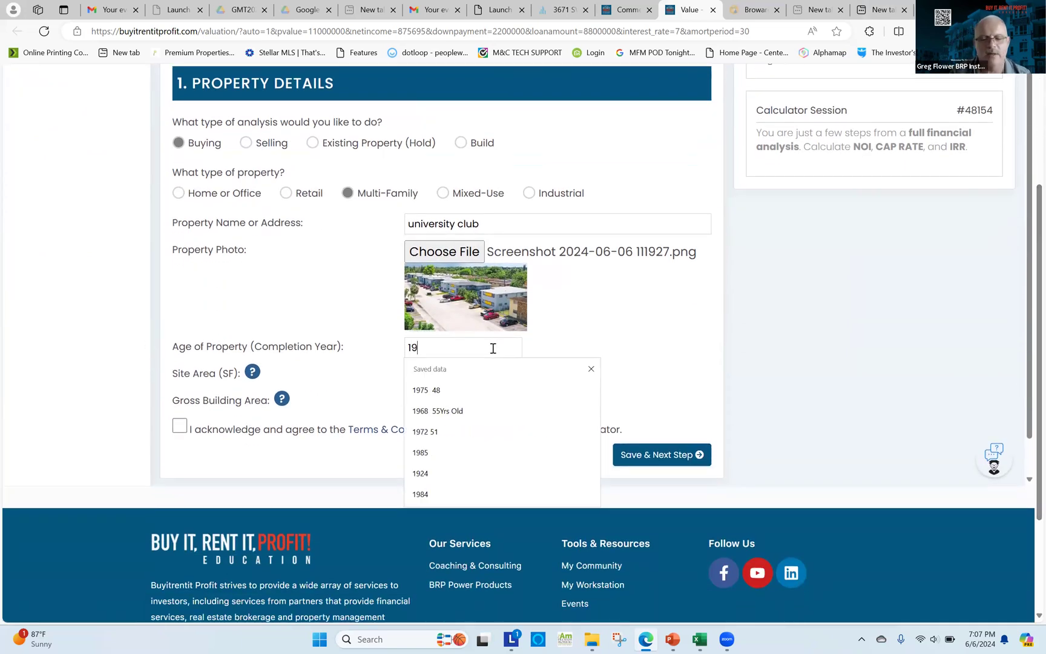
{"action": "type", "text": "69"}
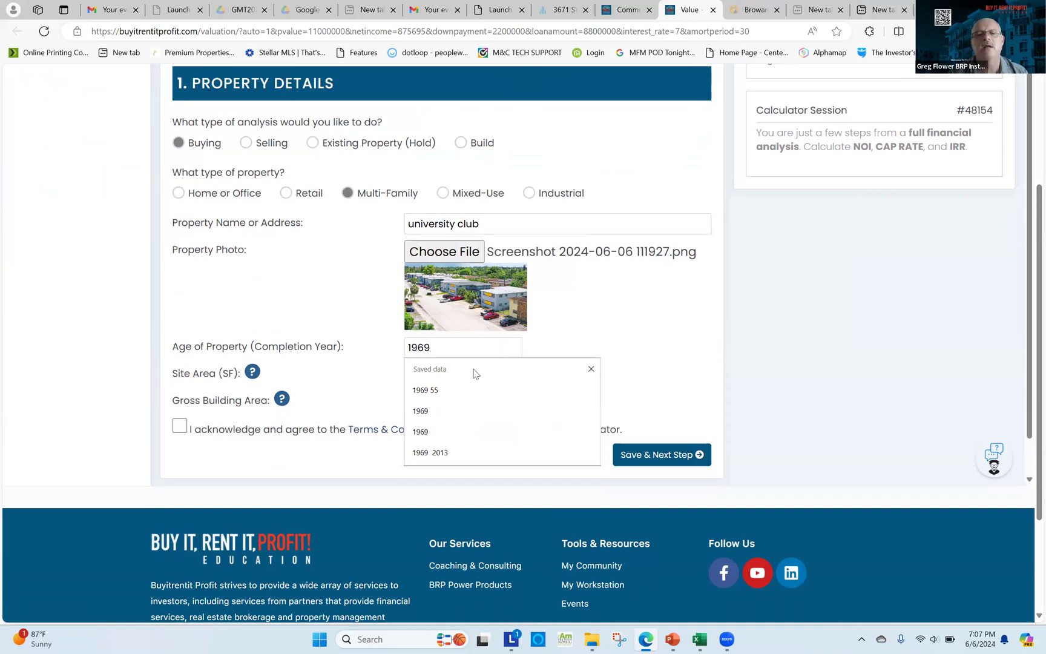
{"action": "type", "text": " 2"}
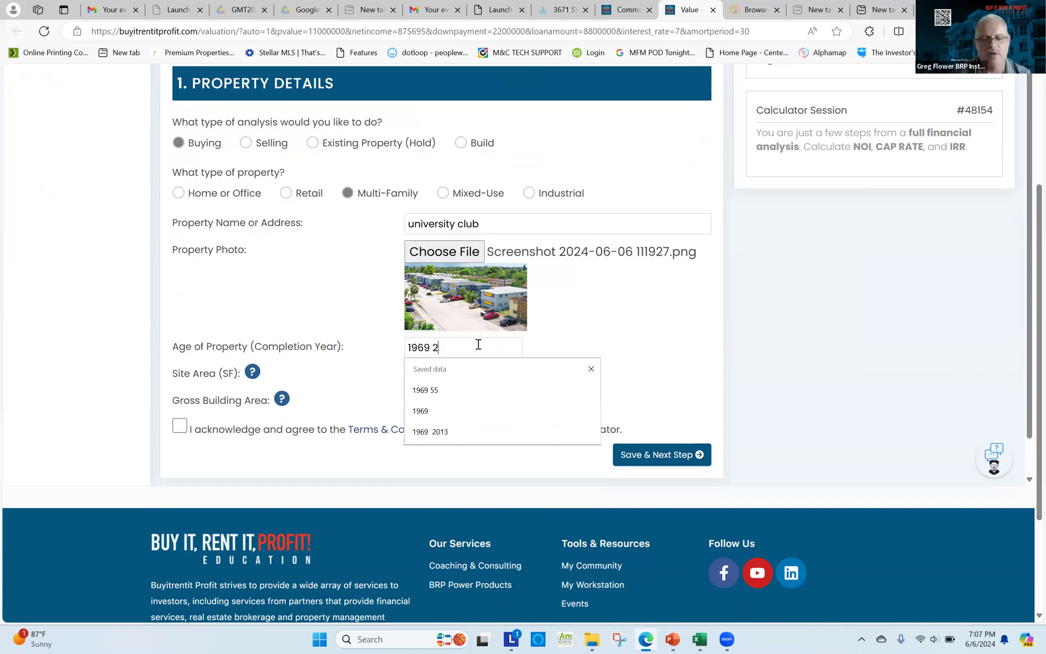
{"action": "type", "text": "013"}
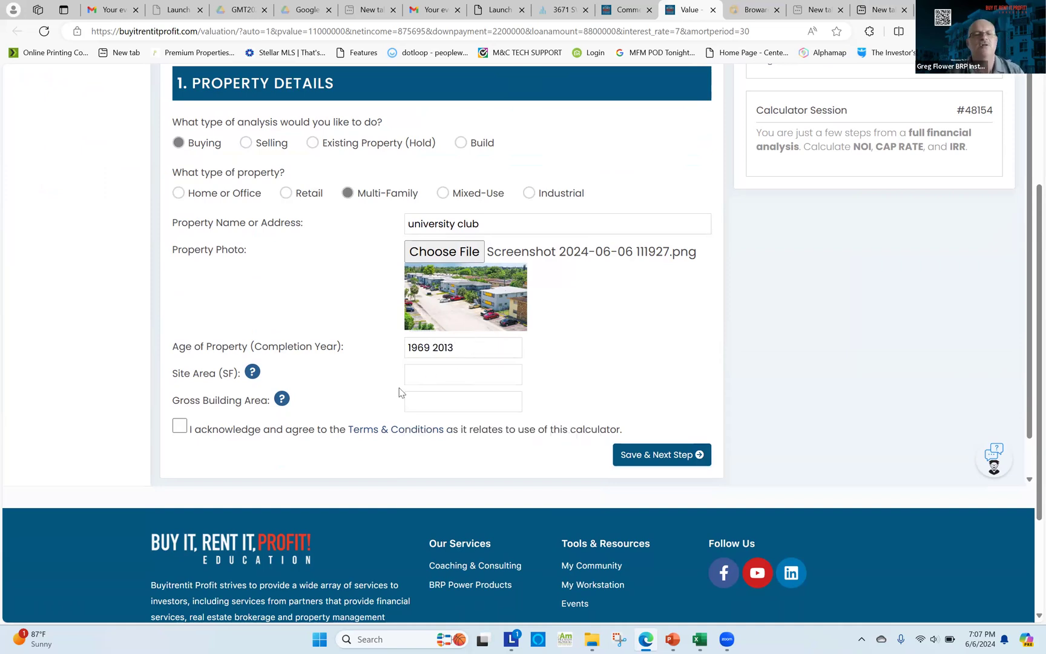
Set the site area to 74,923 SF and the gross building area to 47,656
{"action": "left_click", "coordinate": [421, 373]}
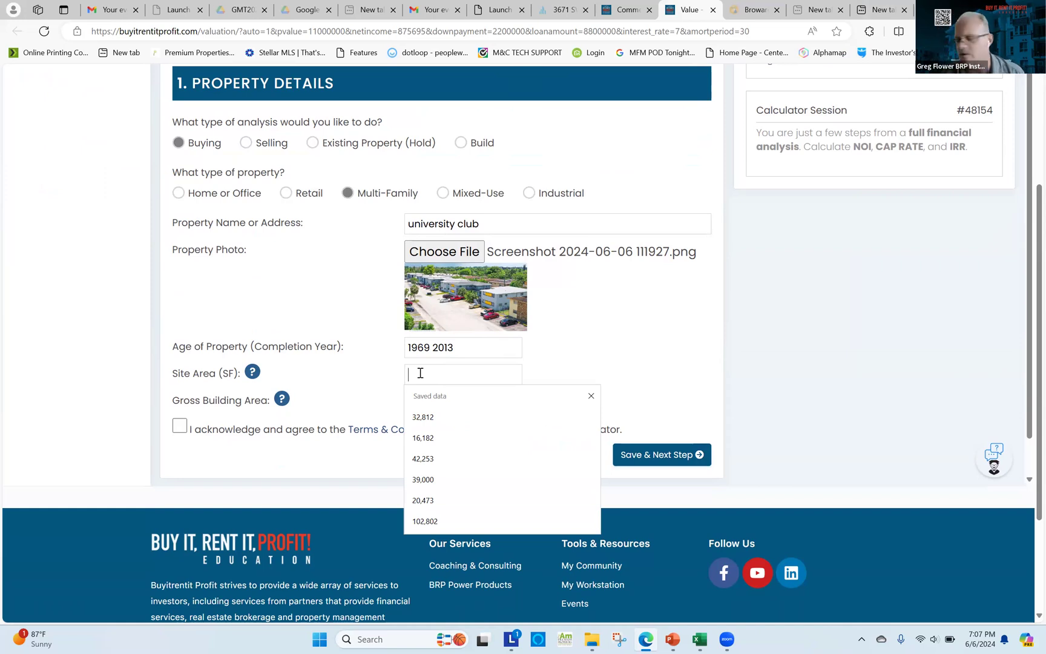
{"action": "type", "text": "74"}
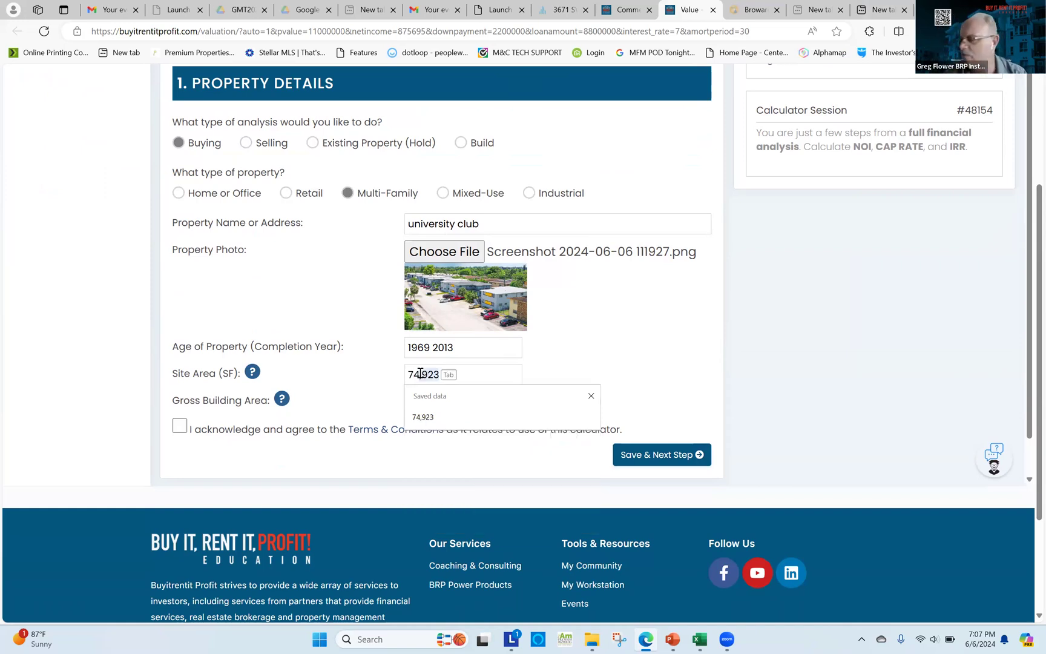
{"action": "type", "text": "923"}
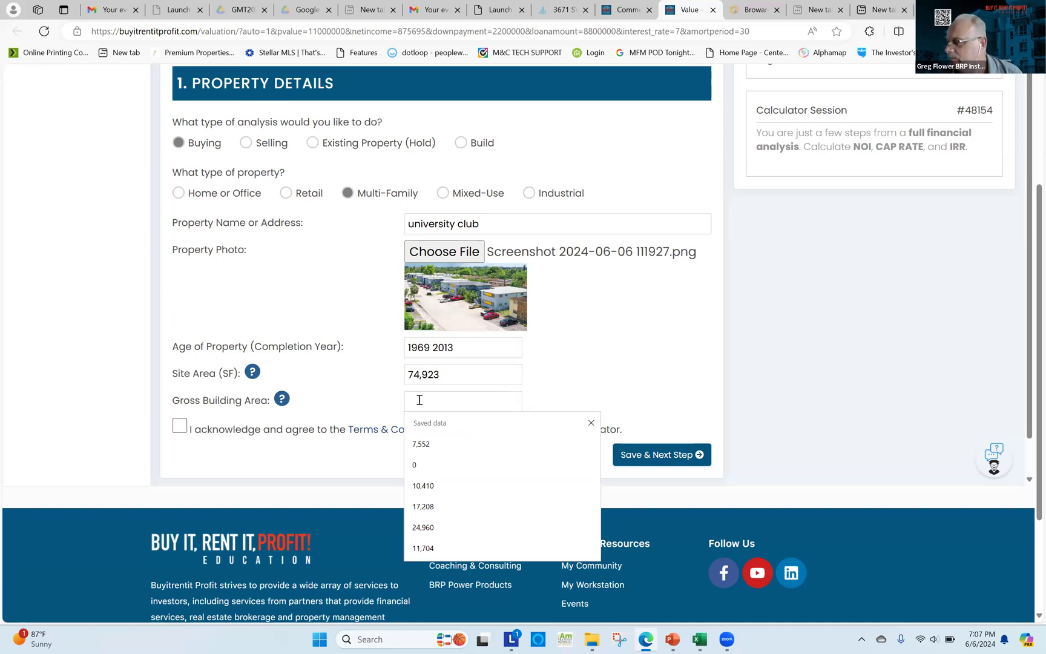
{"action": "type", "text": "47"}
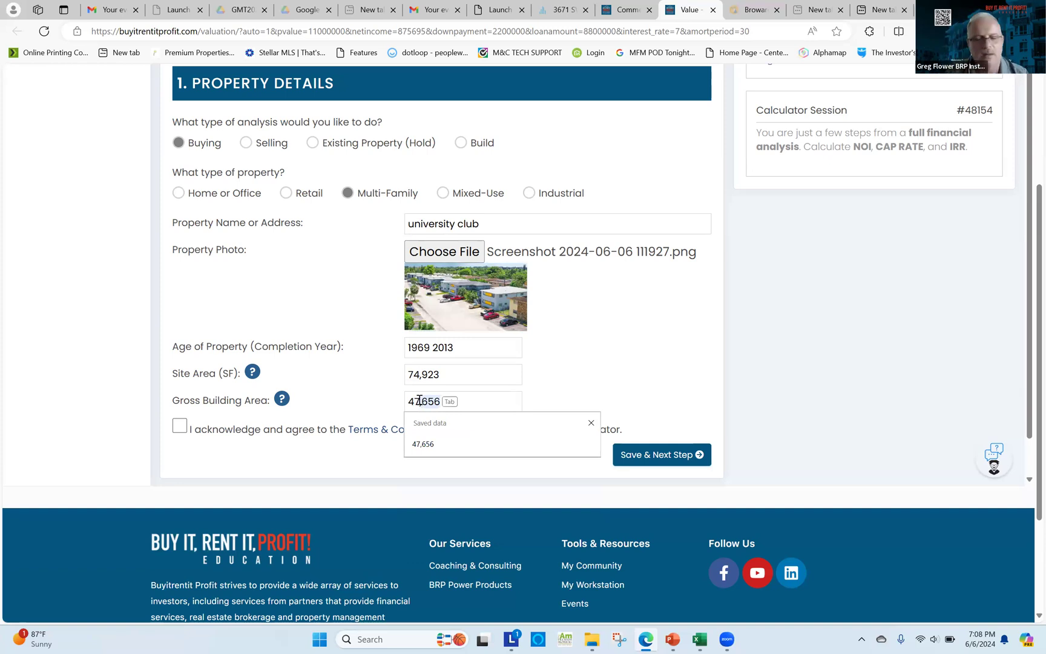
{"action": "type", "text": "6"}
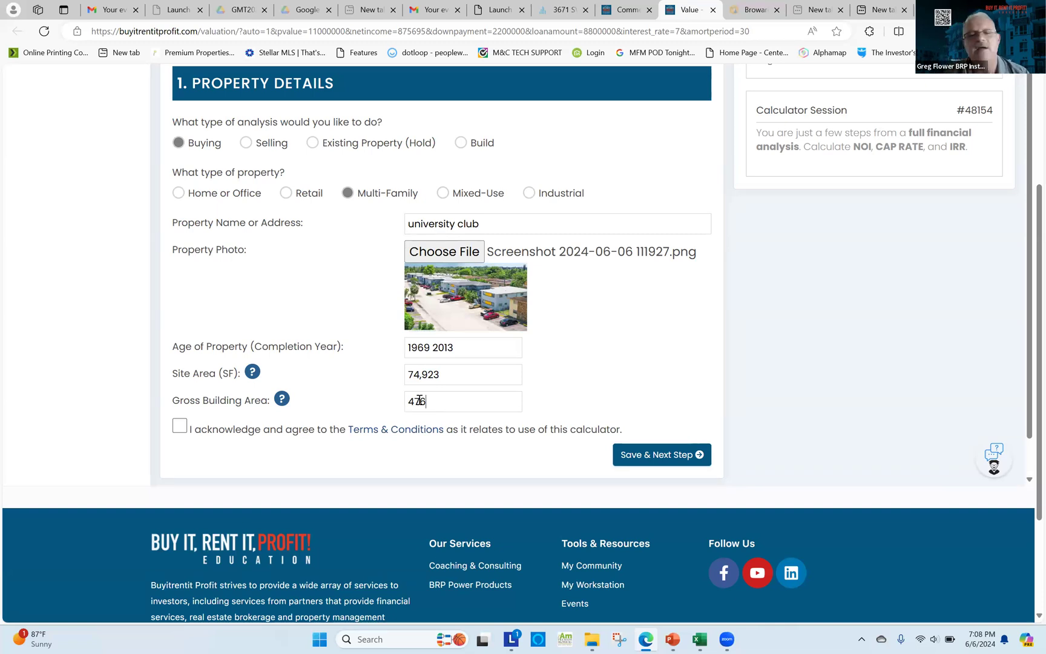
{"action": "type", "text": "56"}
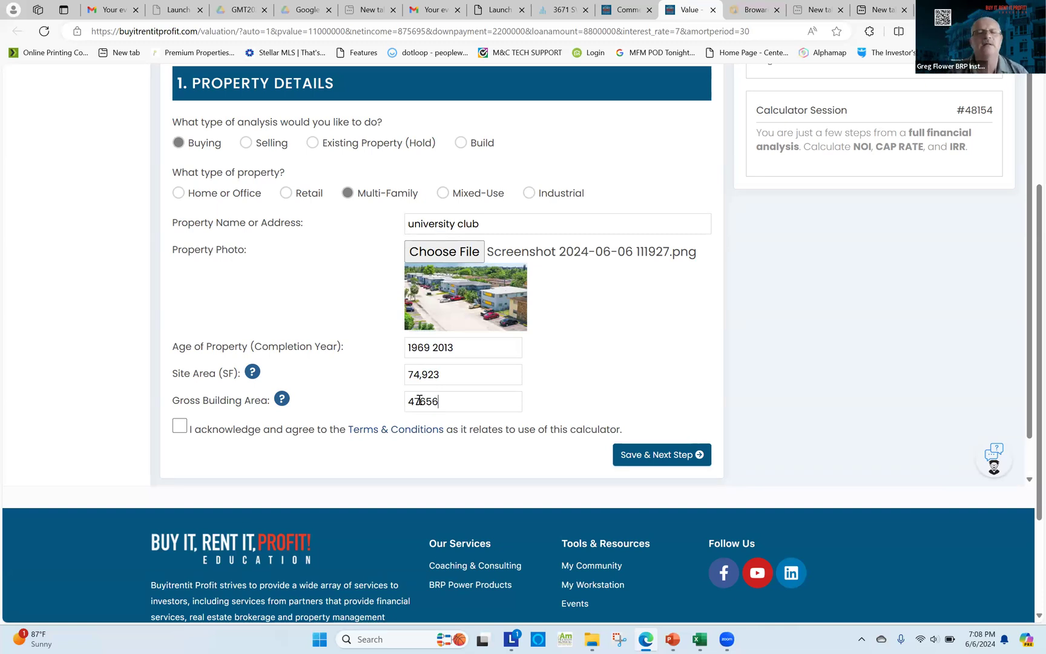
Agree to the terms and save the property details, then opt to provide unit details in the income section
{"action": "left_click", "coordinate": [180, 427]}
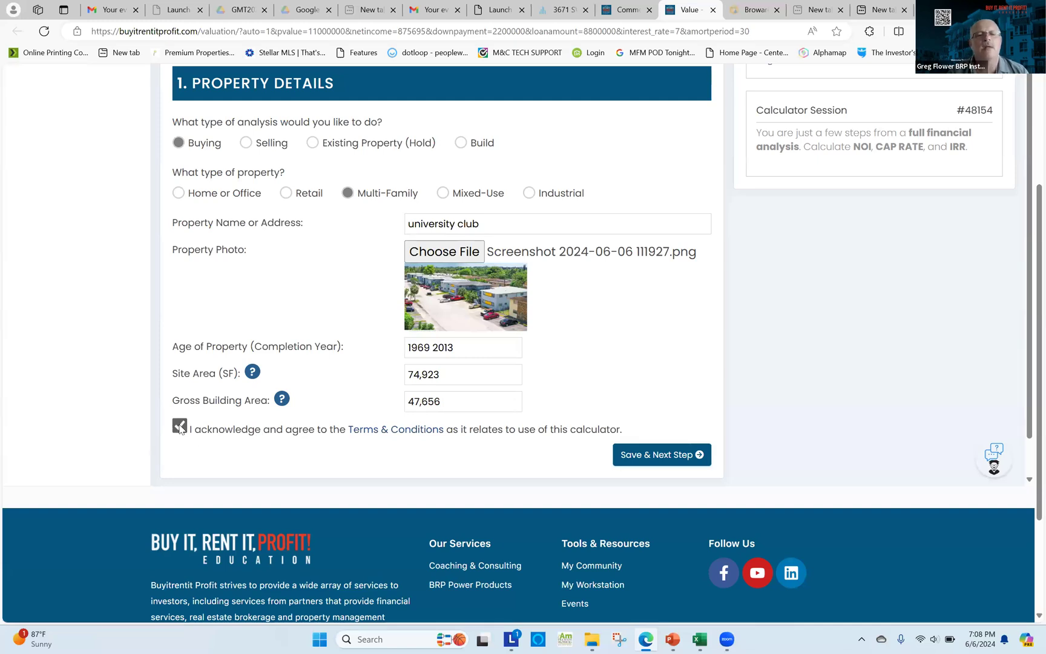
{"action": "left_click", "coordinate": [649, 459]}
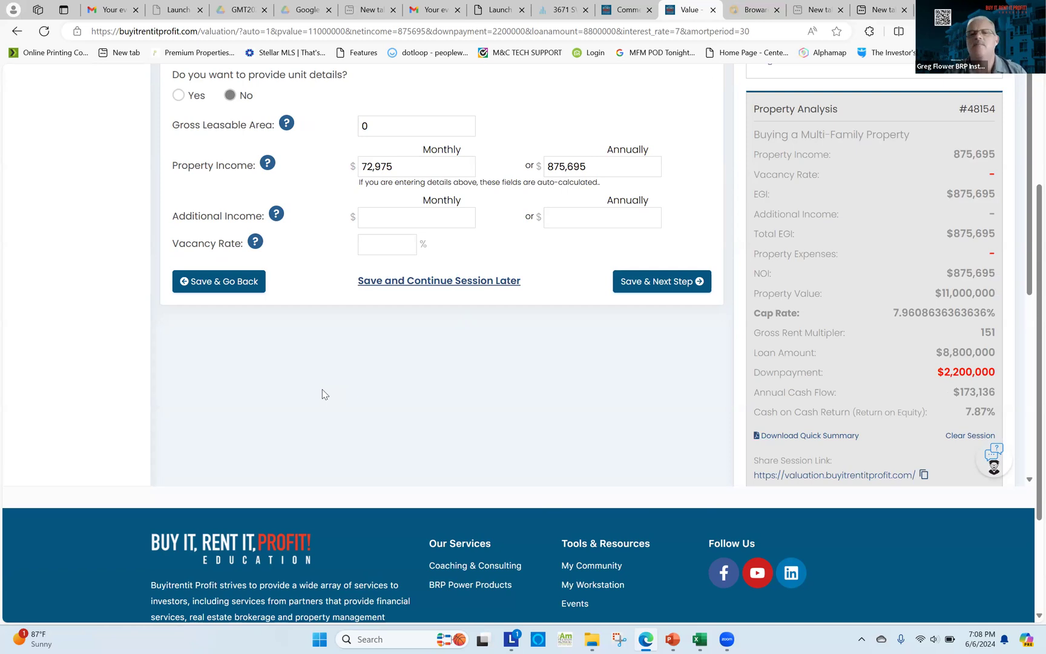
{"action": "left_click", "coordinate": [179, 95]}
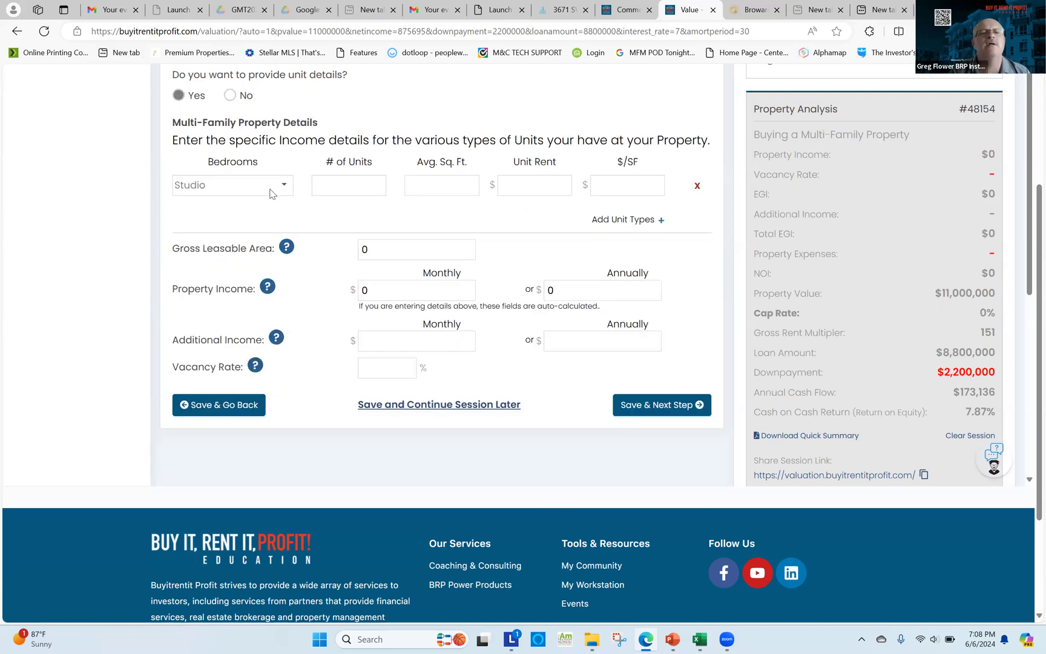
Enter the first unit type as 1 bedroom with 4 units, 578 average square feet and a unit rent of $1,556
{"action": "left_click", "coordinate": [284, 184]}
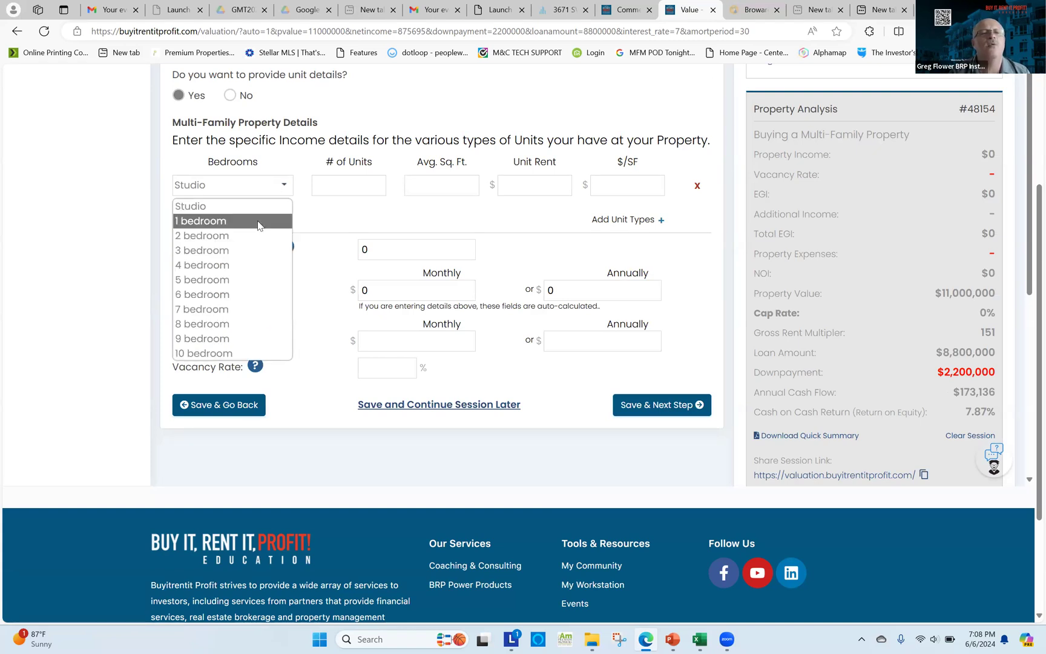
{"action": "left_click", "coordinate": [259, 222]}
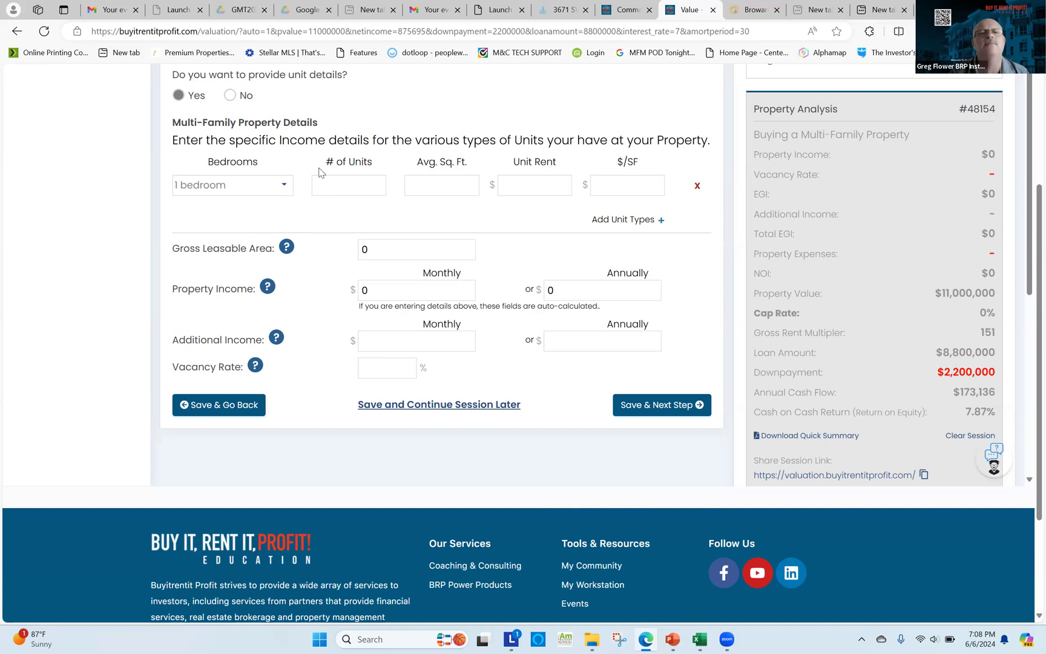
{"action": "left_click", "coordinate": [337, 183]}
{"action": "type", "text": "4"}
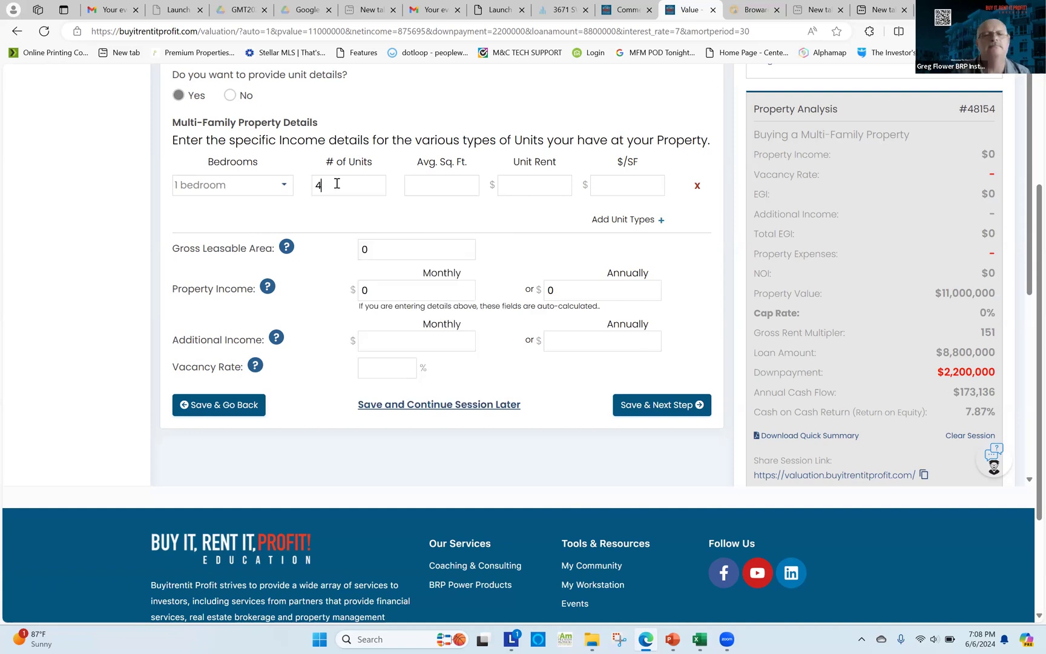
{"action": "left_click", "coordinate": [464, 182]}
{"action": "type", "text": "5"}
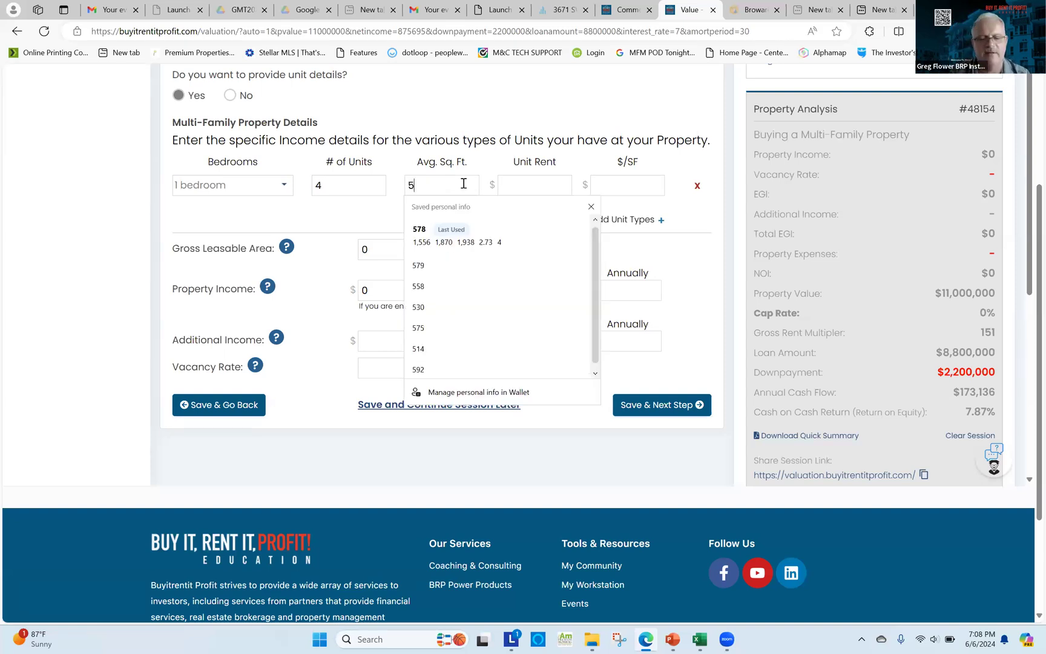
{"action": "type", "text": "78"}
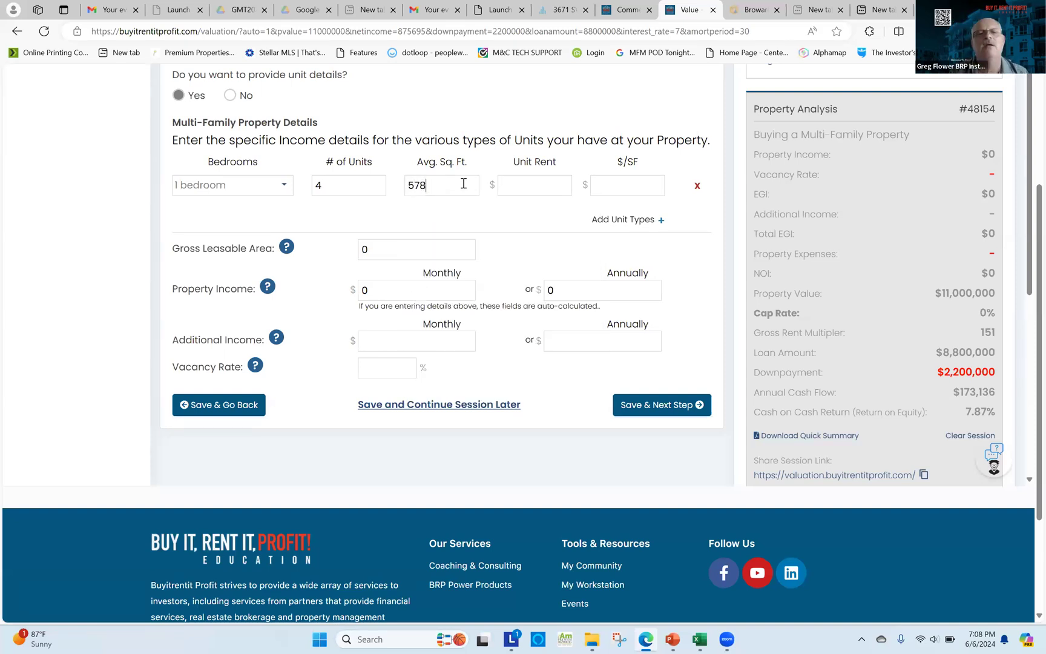
{"action": "left_click", "coordinate": [550, 188]}
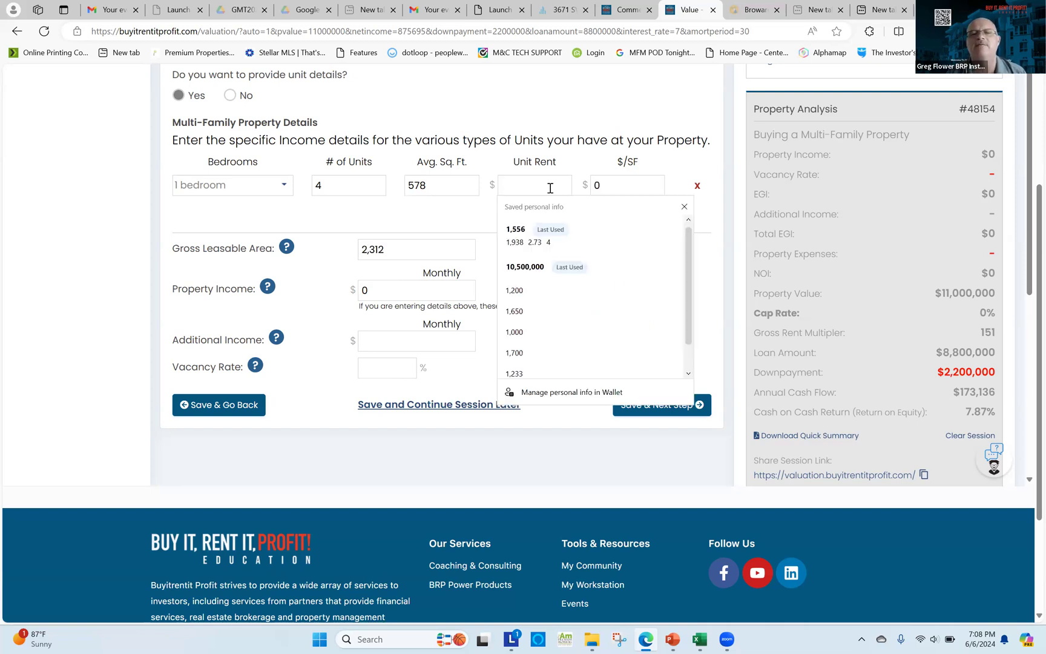
{"action": "type", "text": "155"}
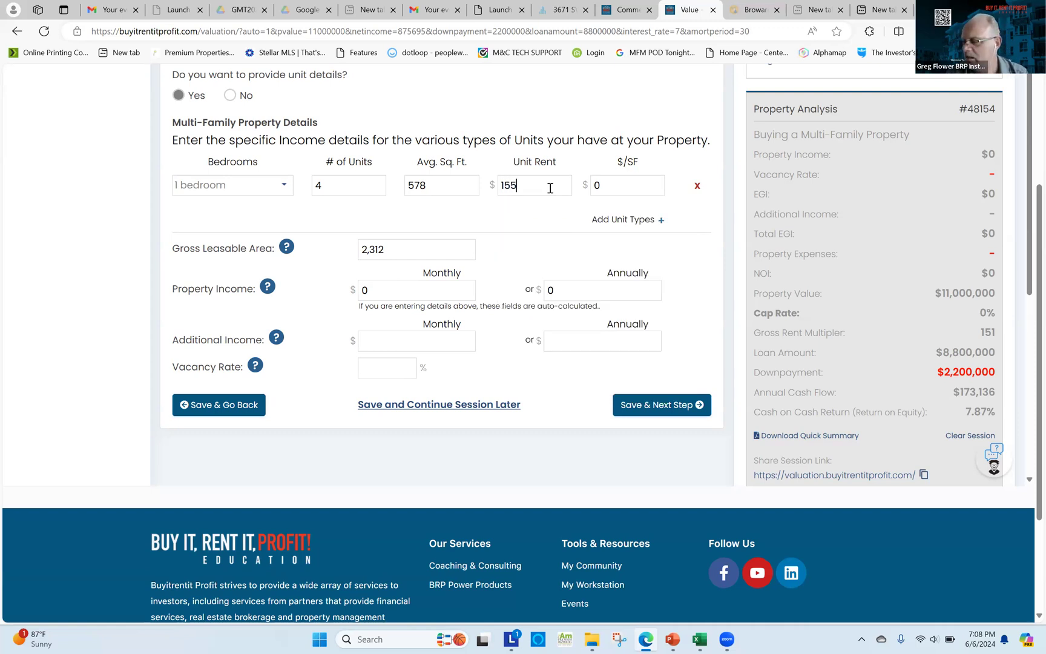
{"action": "type", "text": "6"}
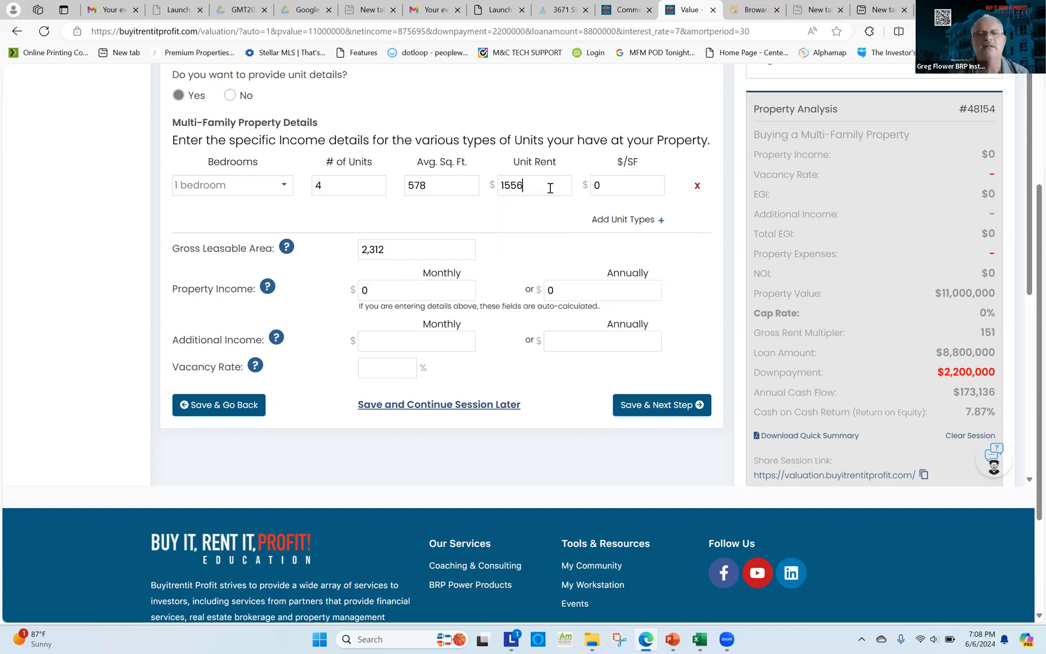
Add a 2 bedroom unit type with 8 units, 714 average square feet and a unit rent of $1,870
{"action": "left_click", "coordinate": [661, 221]}
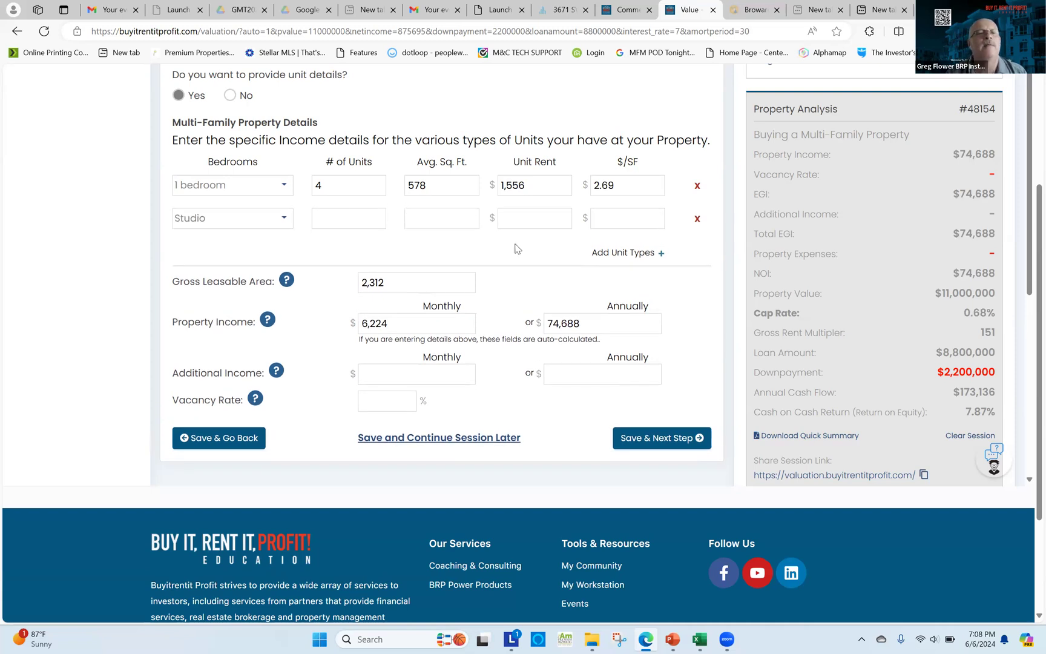
{"action": "left_click", "coordinate": [285, 221]}
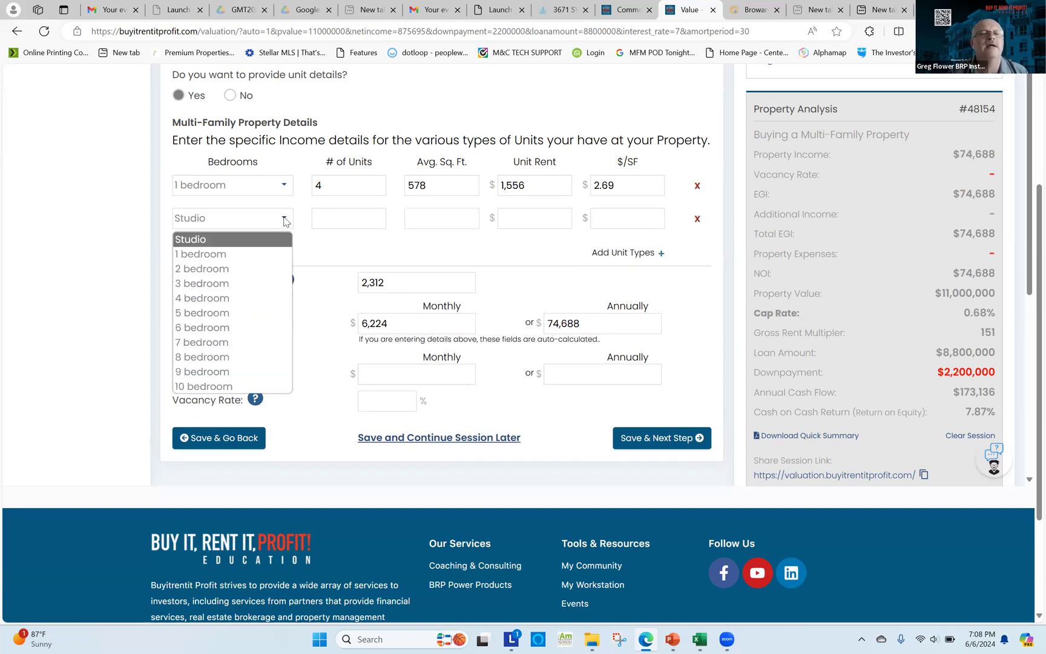
{"action": "left_click", "coordinate": [227, 269]}
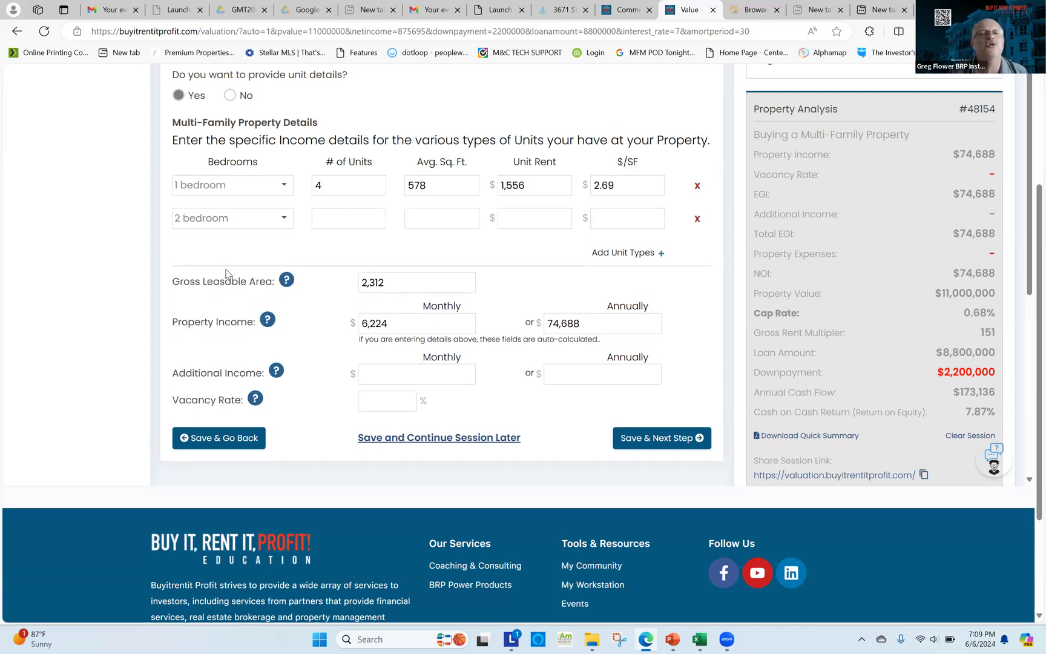
{"action": "left_click", "coordinate": [340, 223]}
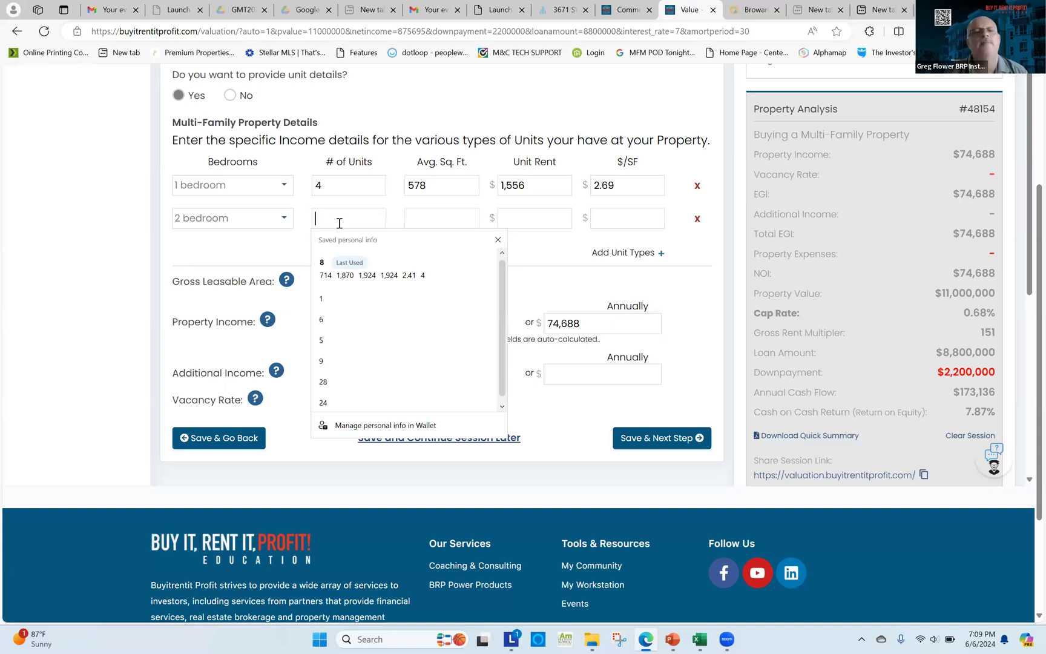
{"action": "type", "text": "8"}
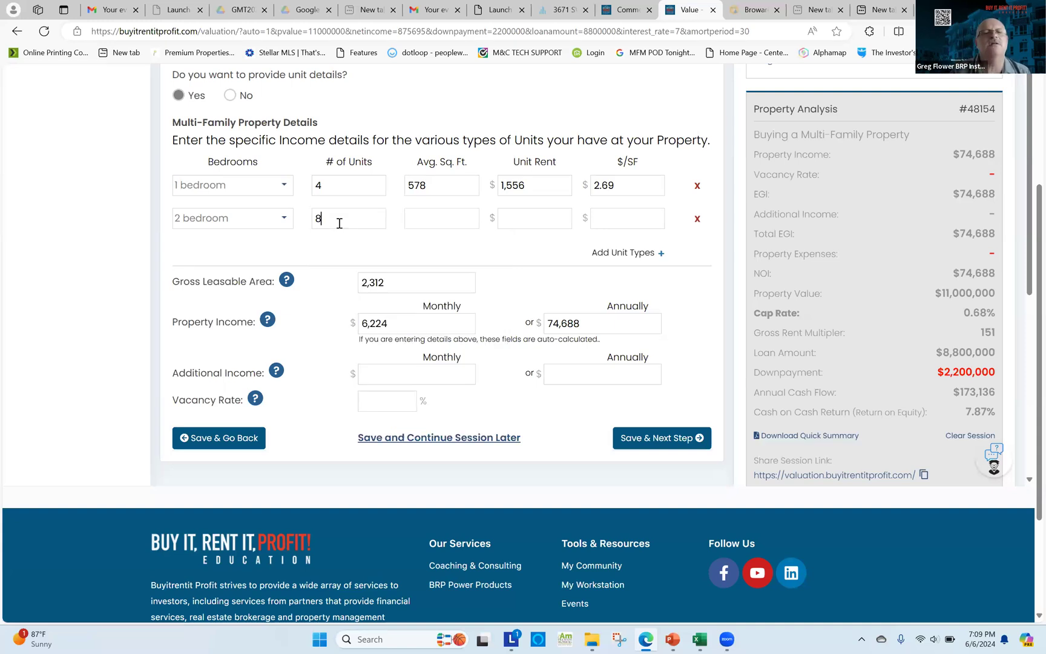
{"action": "left_click", "coordinate": [450, 220]}
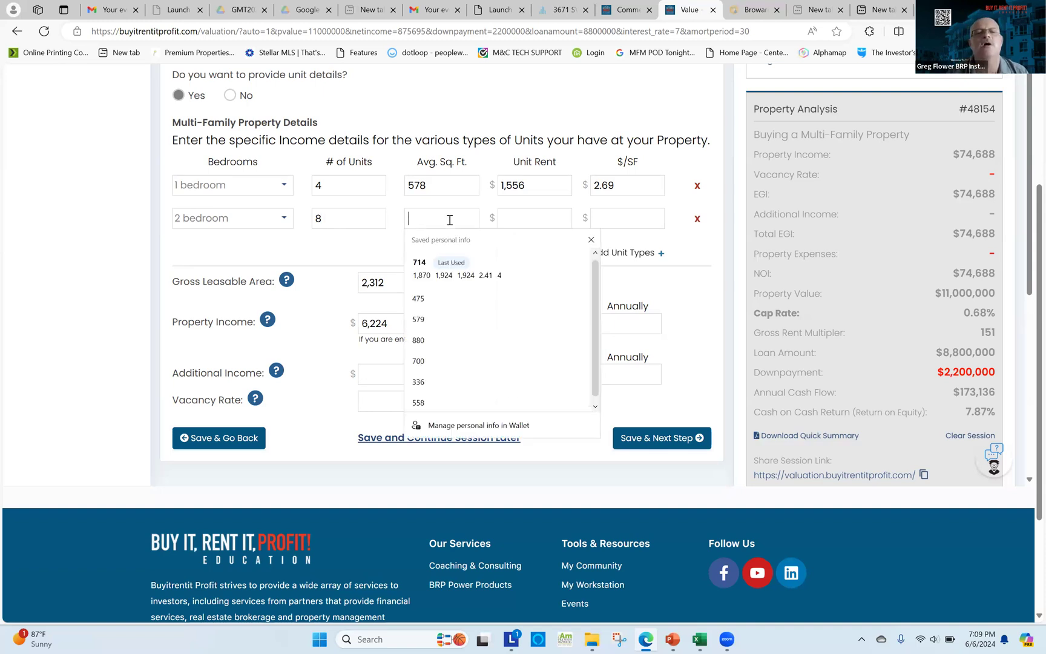
{"action": "type", "text": "714"}
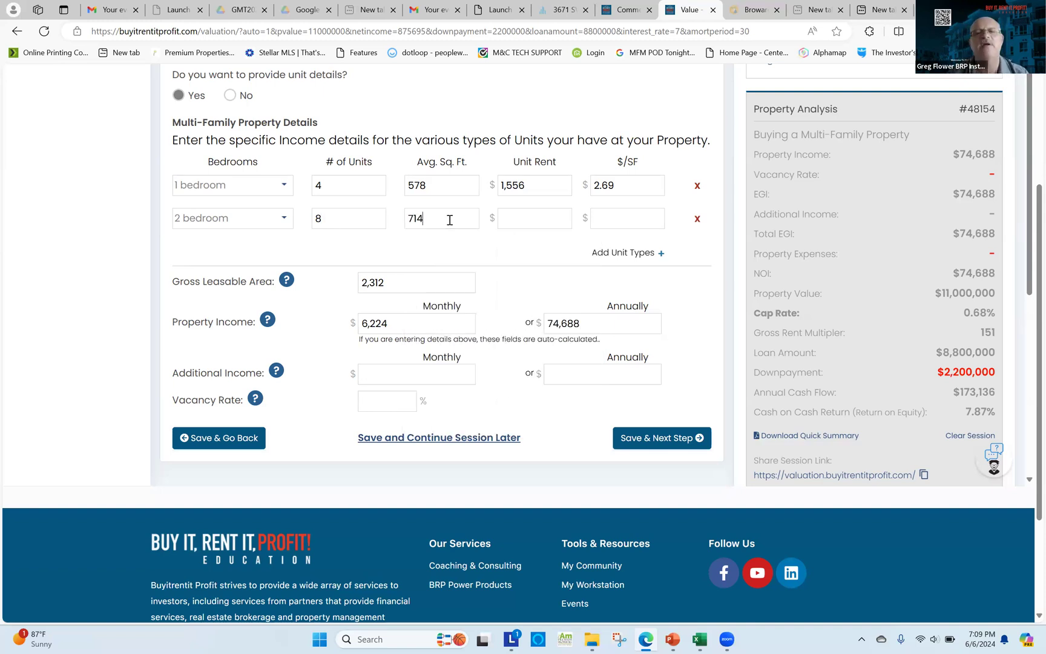
{"action": "left_click", "coordinate": [537, 218]}
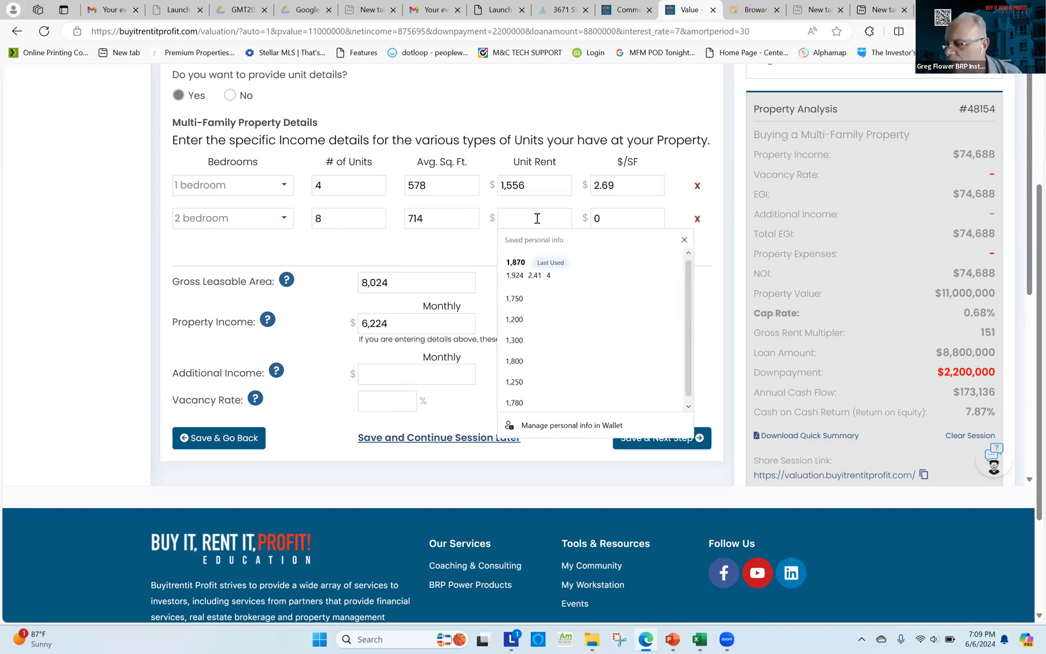
{"action": "type", "text": "1"}
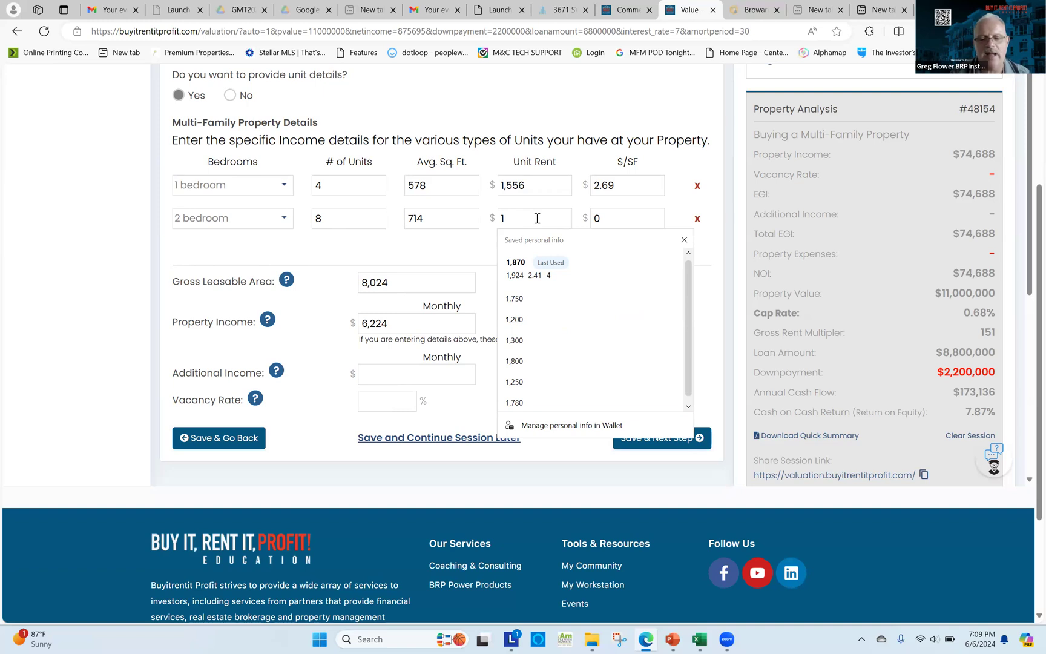
{"action": "type", "text": "870"}
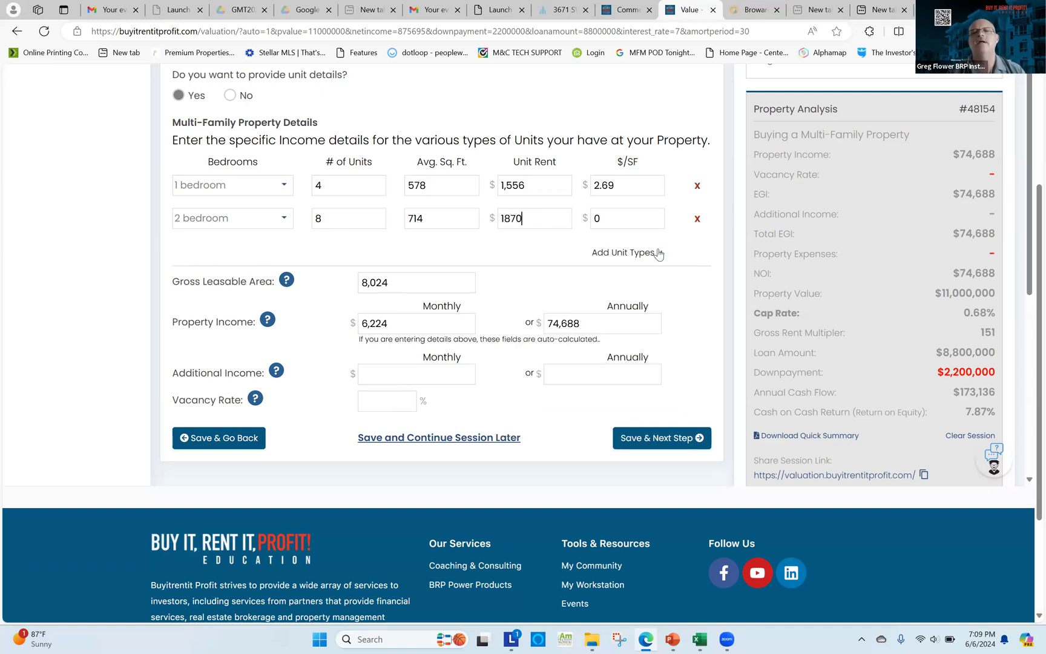
Add a 3 bedroom unit type with 30 units, 709 average square feet and a unit rent of $1,938
{"action": "left_click", "coordinate": [658, 253]}
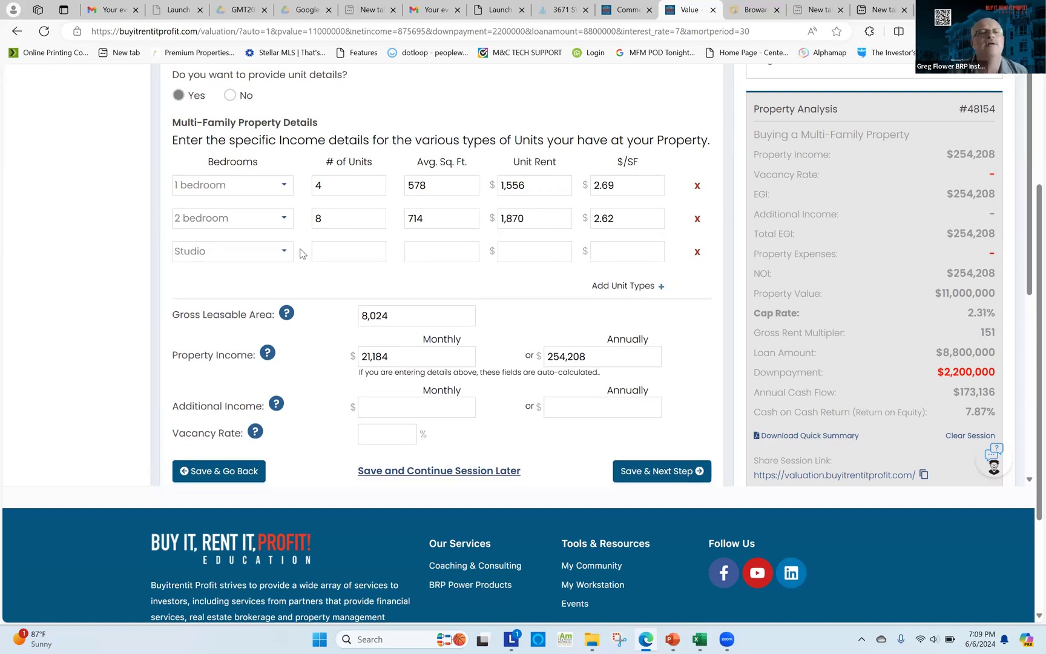
{"action": "left_click", "coordinate": [286, 254]}
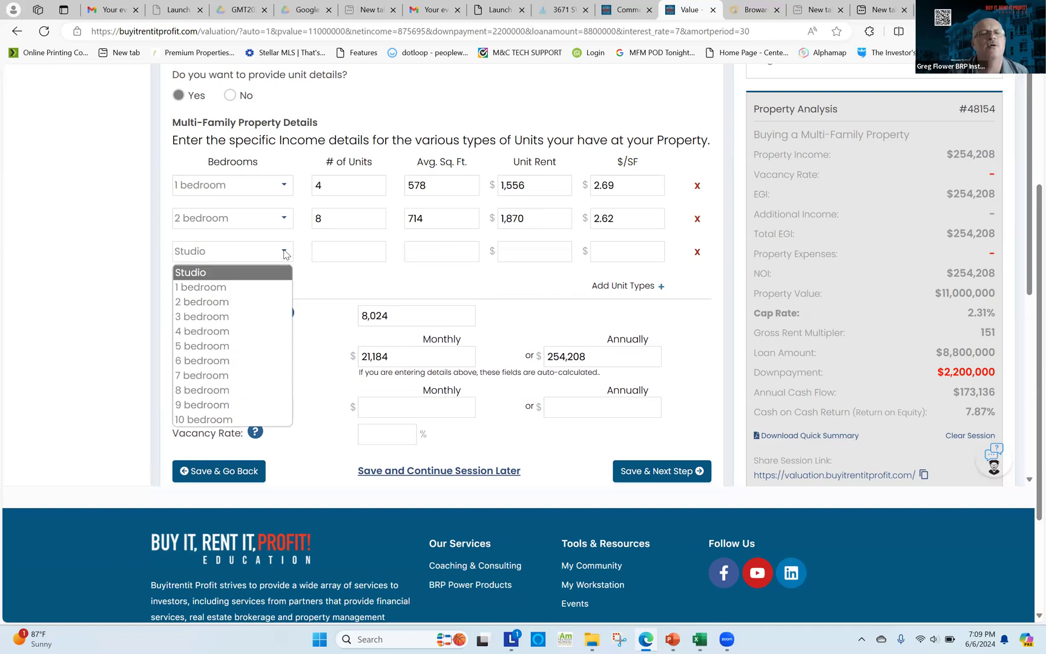
{"action": "left_click", "coordinate": [250, 302]}
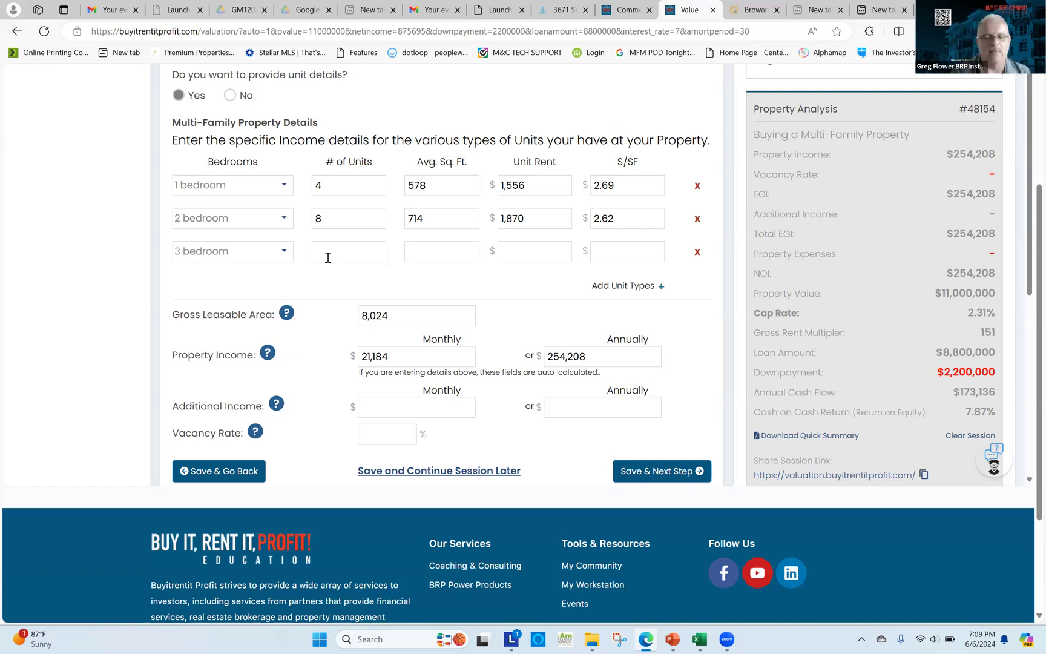
{"action": "left_click", "coordinate": [328, 252]}
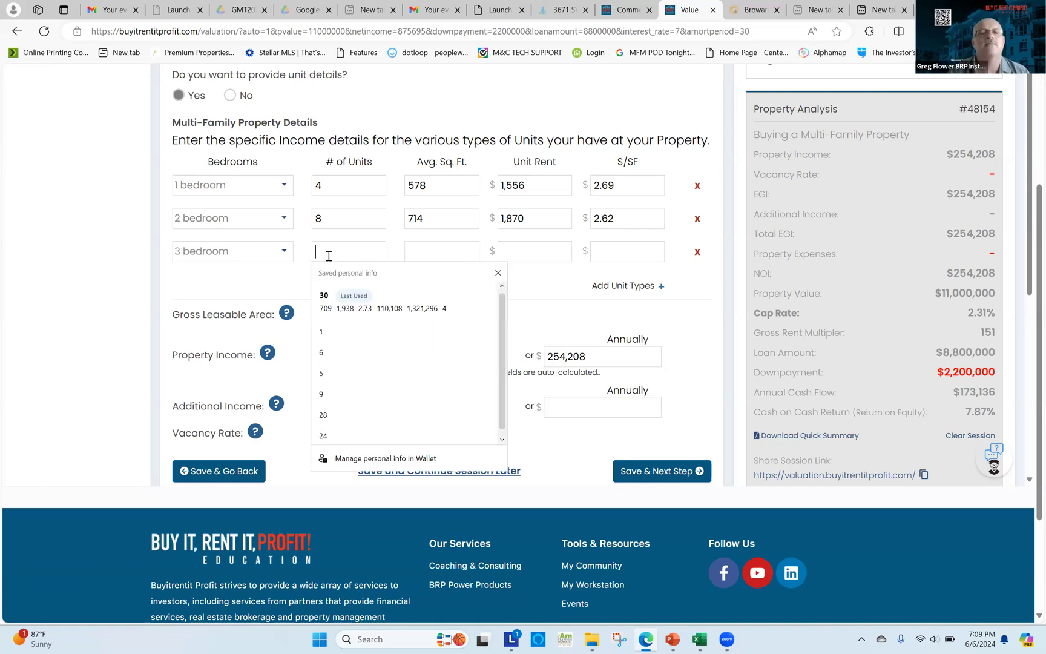
{"action": "type", "text": "30"}
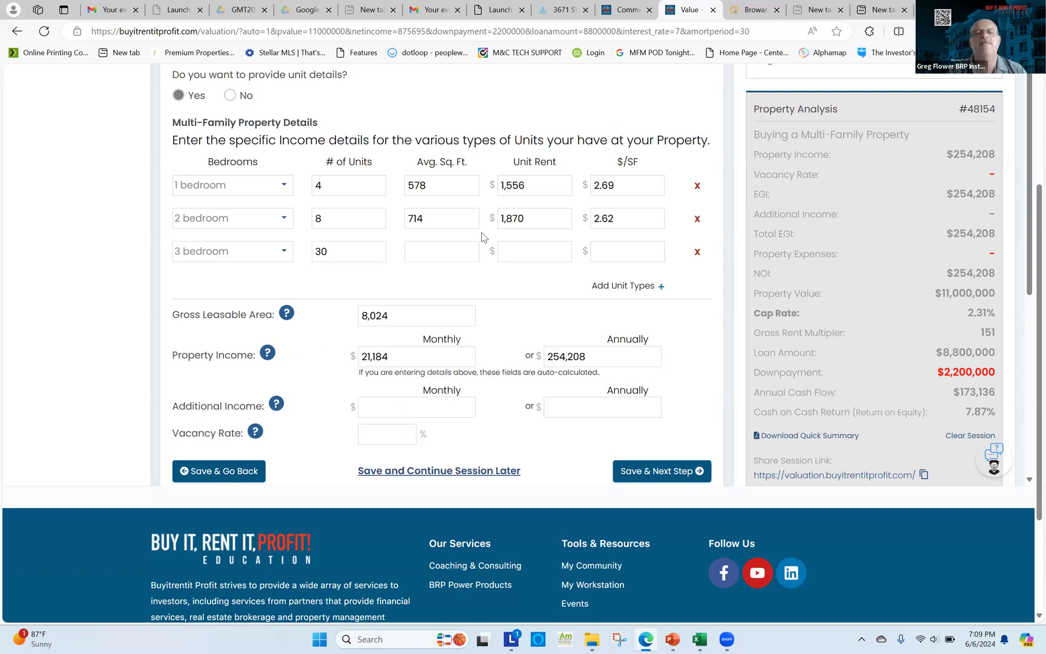
{"action": "left_click", "coordinate": [458, 250]}
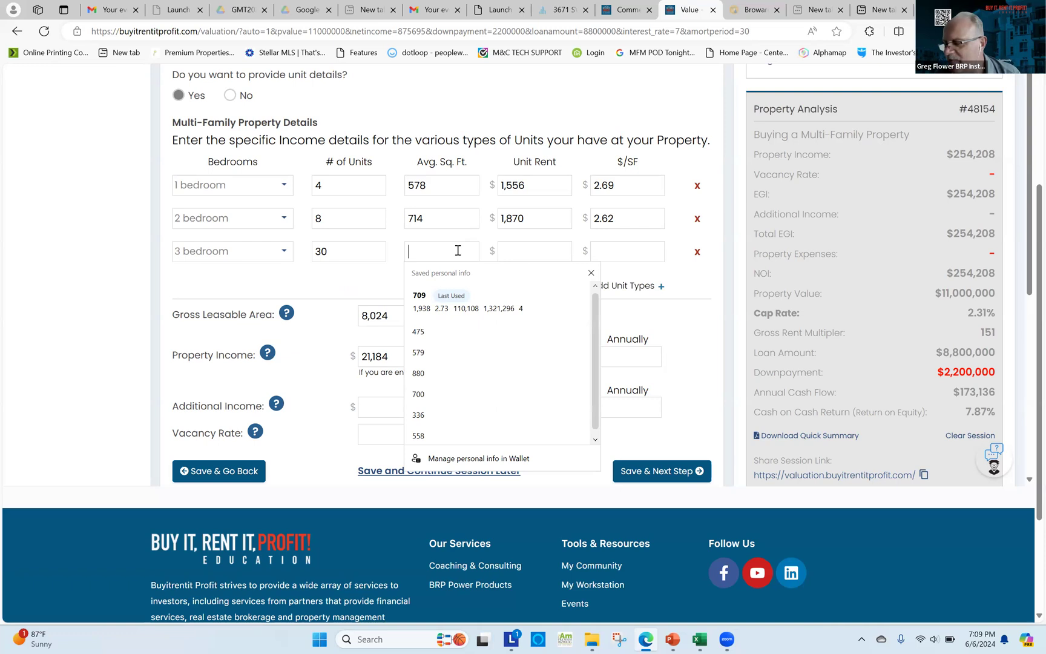
{"action": "type", "text": "70"}
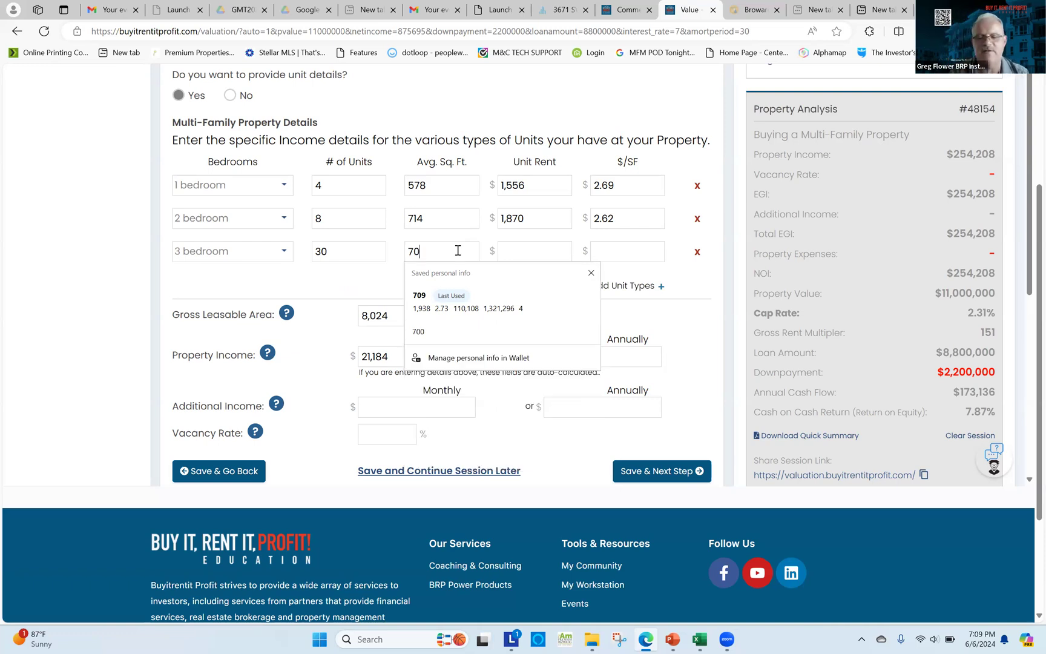
{"action": "type", "text": "9"}
{"action": "left_click", "coordinate": [511, 252]}
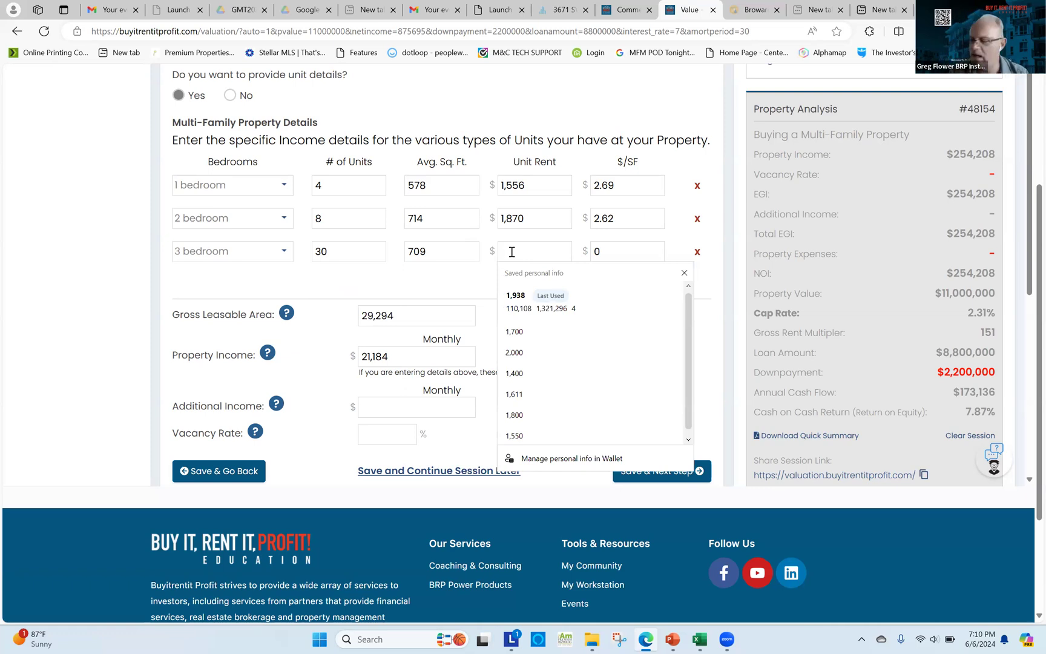
{"action": "type", "text": "193"}
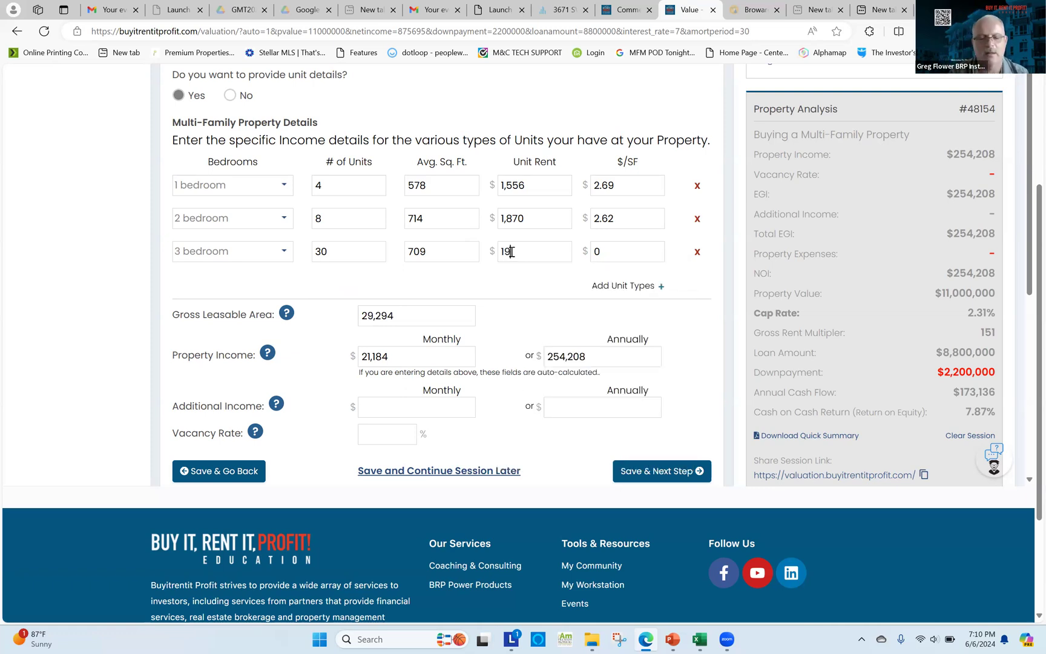
{"action": "type", "text": "8"}
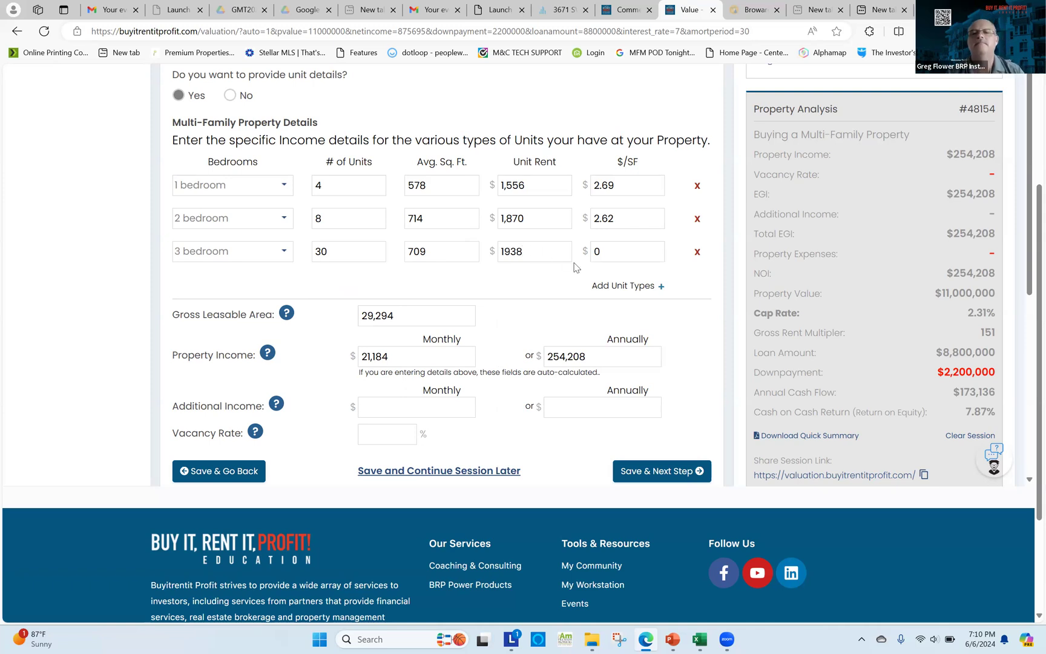
Add a fourth unit type row and change the 30-unit row's bedroom type to 2 bedroom
{"action": "left_click", "coordinate": [662, 289]}
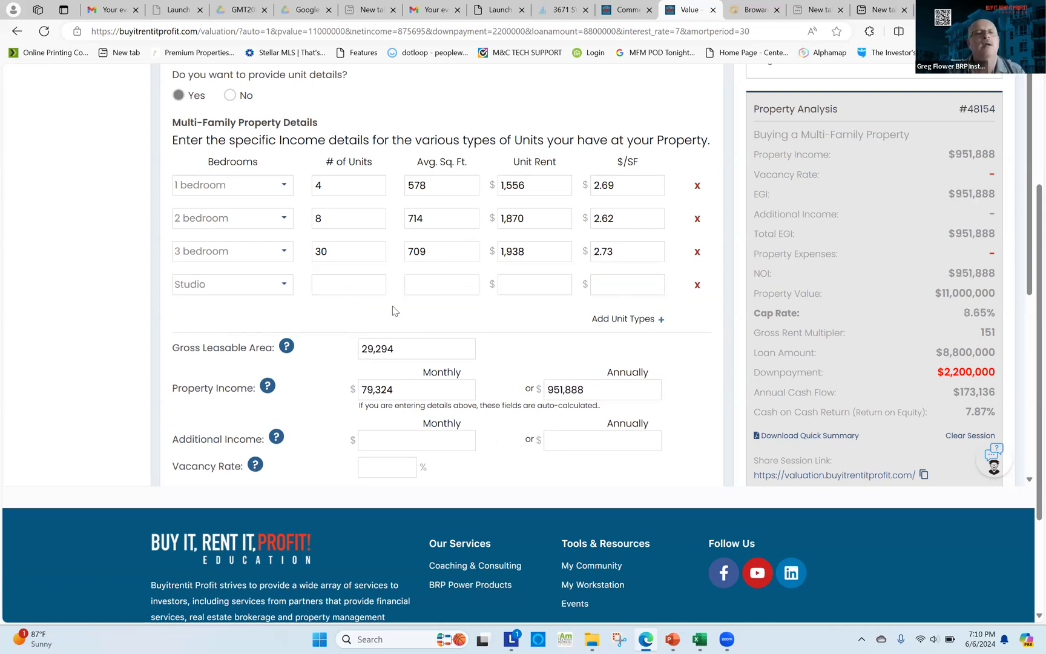
{"action": "left_click", "coordinate": [282, 251]}
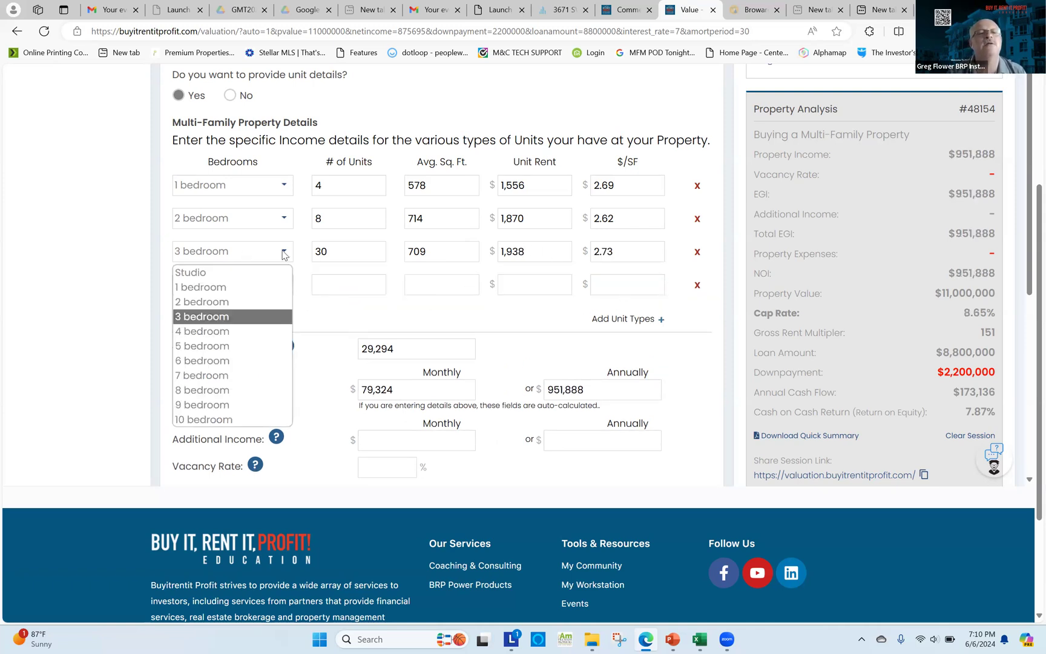
{"action": "left_click", "coordinate": [256, 301]}
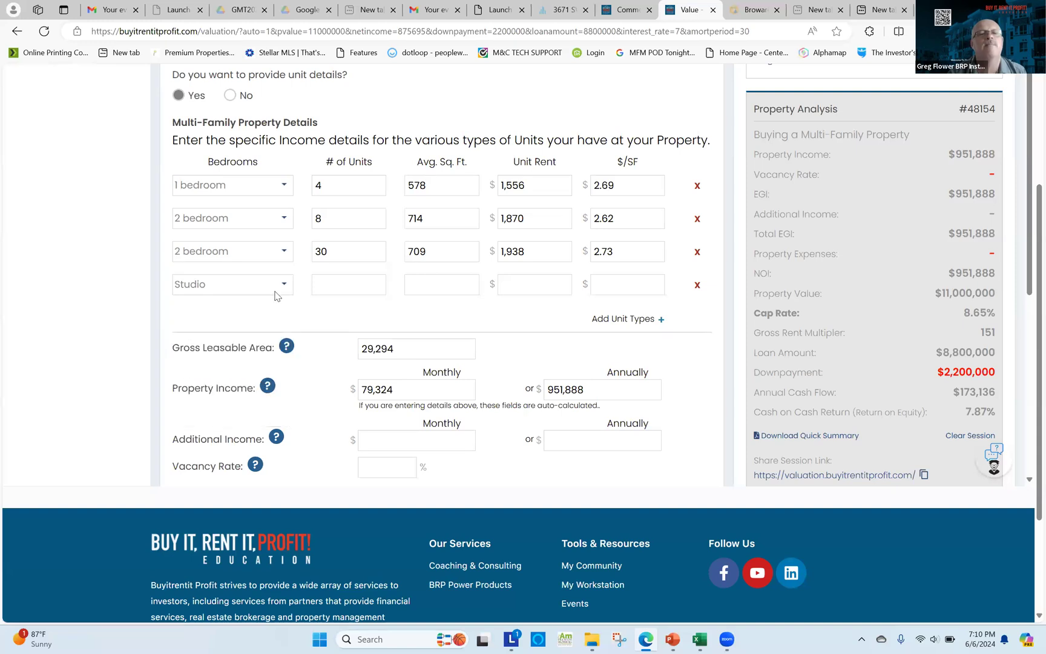
Fill in the fourth unit type as 2 bedroom with 16 units, 798 average square feet and a unit rent of $1,924
{"action": "left_click", "coordinate": [287, 285]}
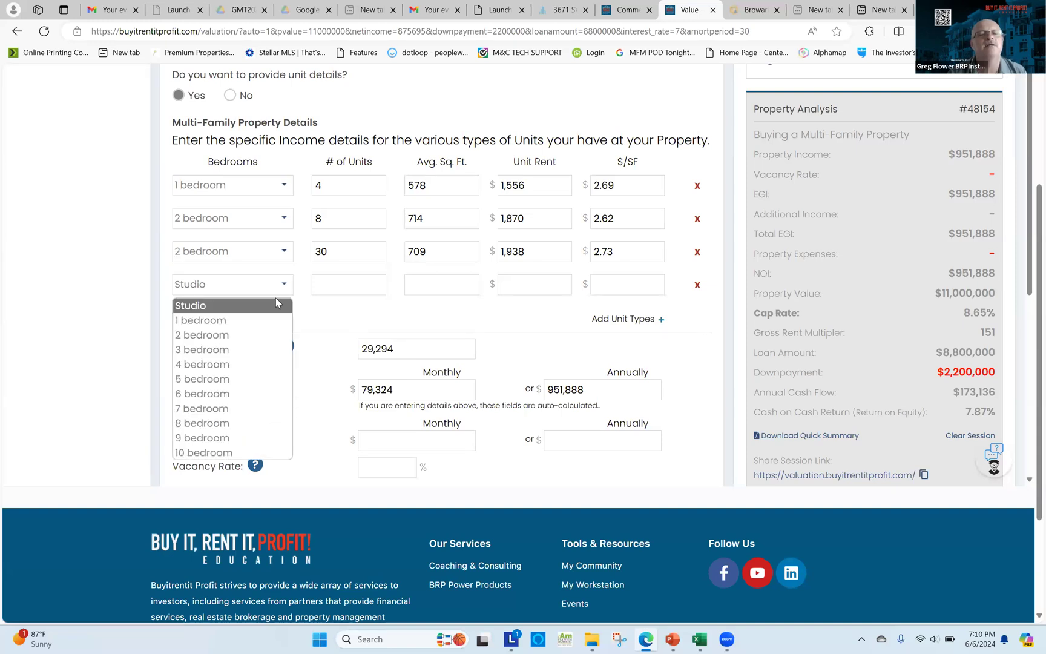
{"action": "left_click", "coordinate": [257, 335]}
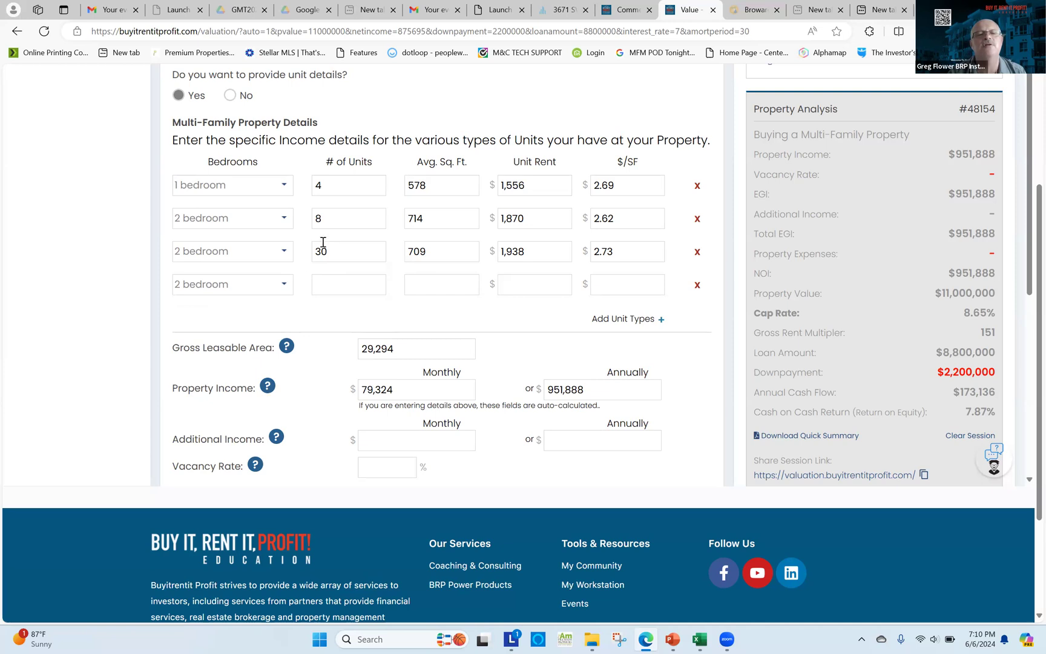
{"action": "left_click", "coordinate": [354, 286]}
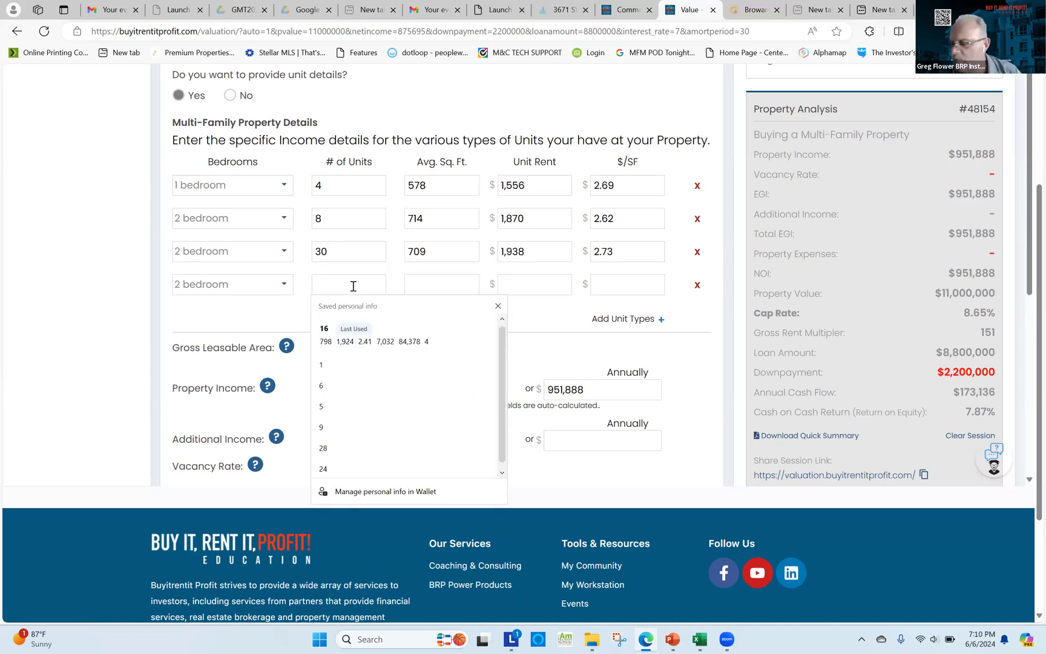
{"action": "type", "text": "16"}
{"action": "left_click", "coordinate": [450, 286]}
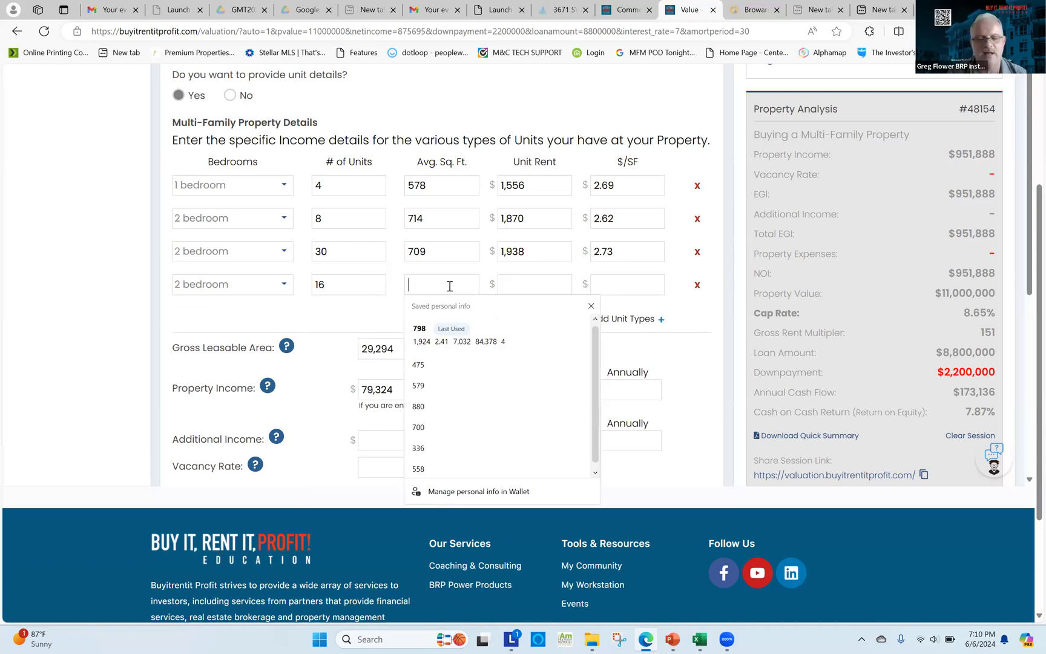
{"action": "type", "text": "798"}
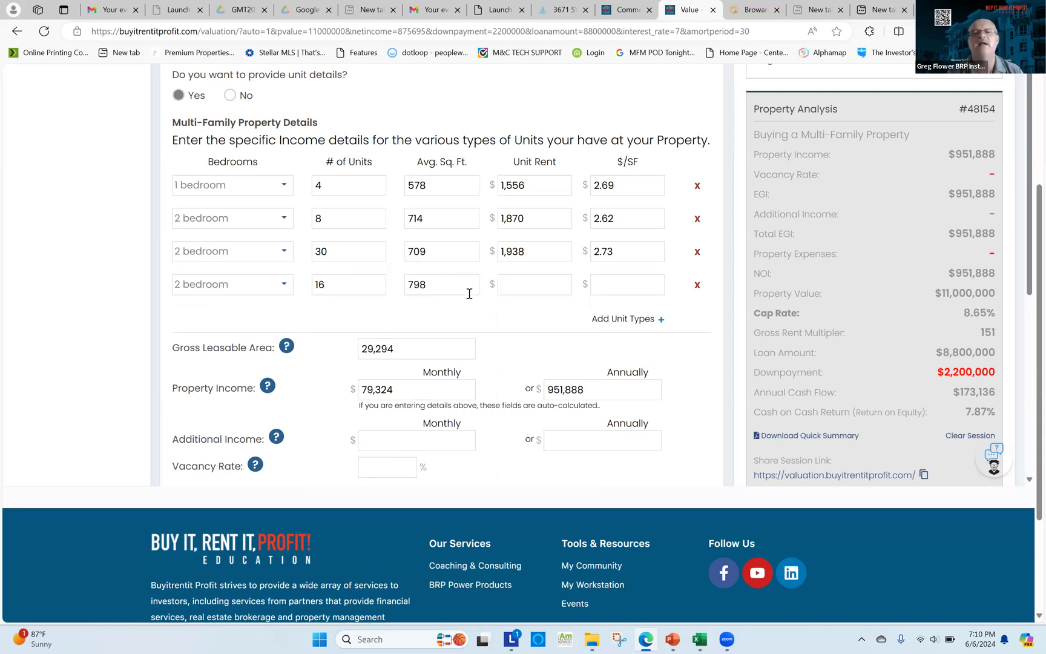
{"action": "left_click", "coordinate": [508, 287]}
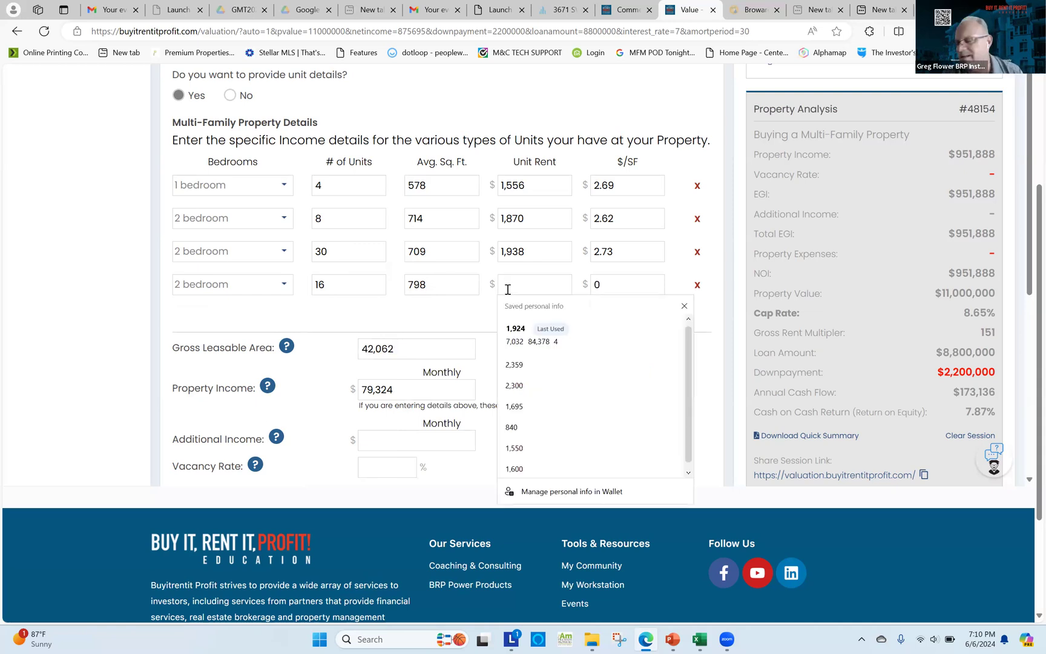
{"action": "type", "text": "1"}
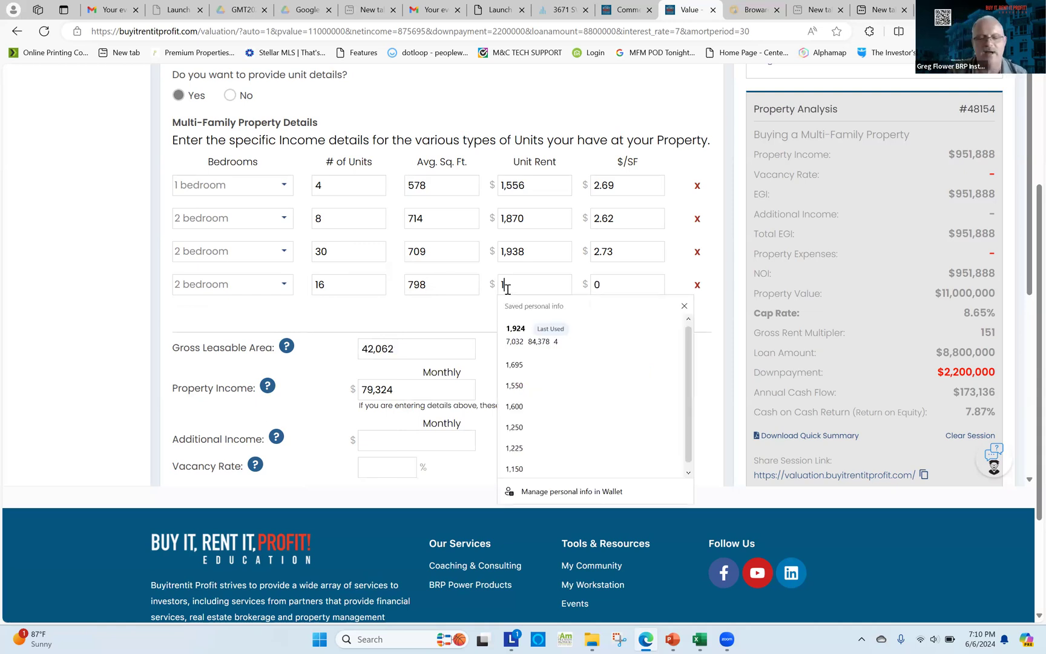
{"action": "type", "text": "924"}
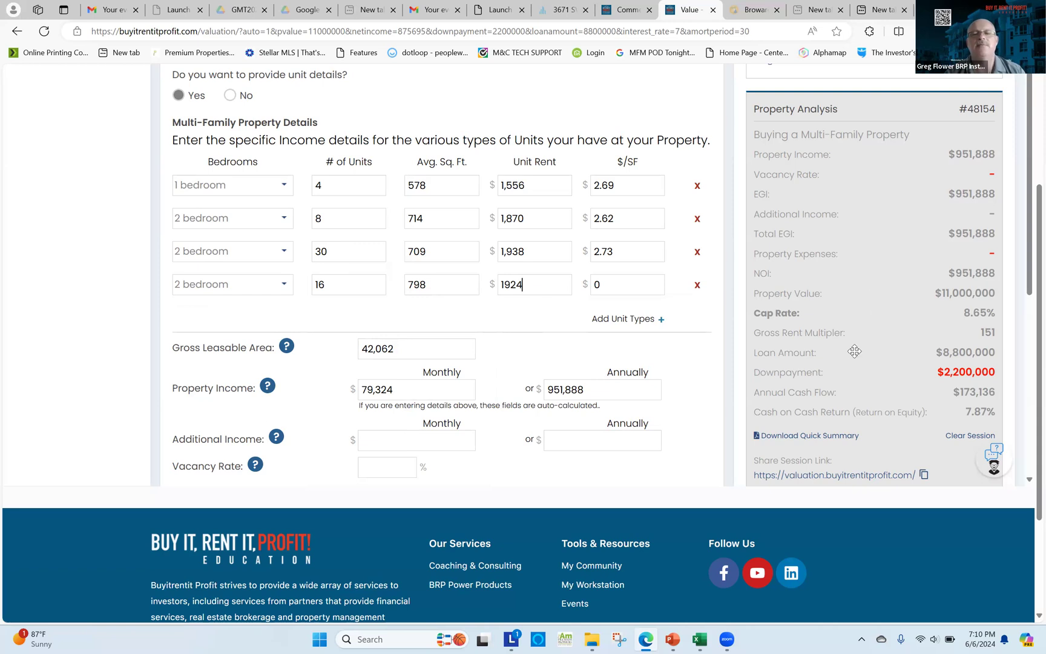
Enter an annual additional income of $84,378 and a vacancy rate of 4%
{"action": "left_click_drag", "start_coordinate": [1028, 209], "coordinate": [1027, 269]}
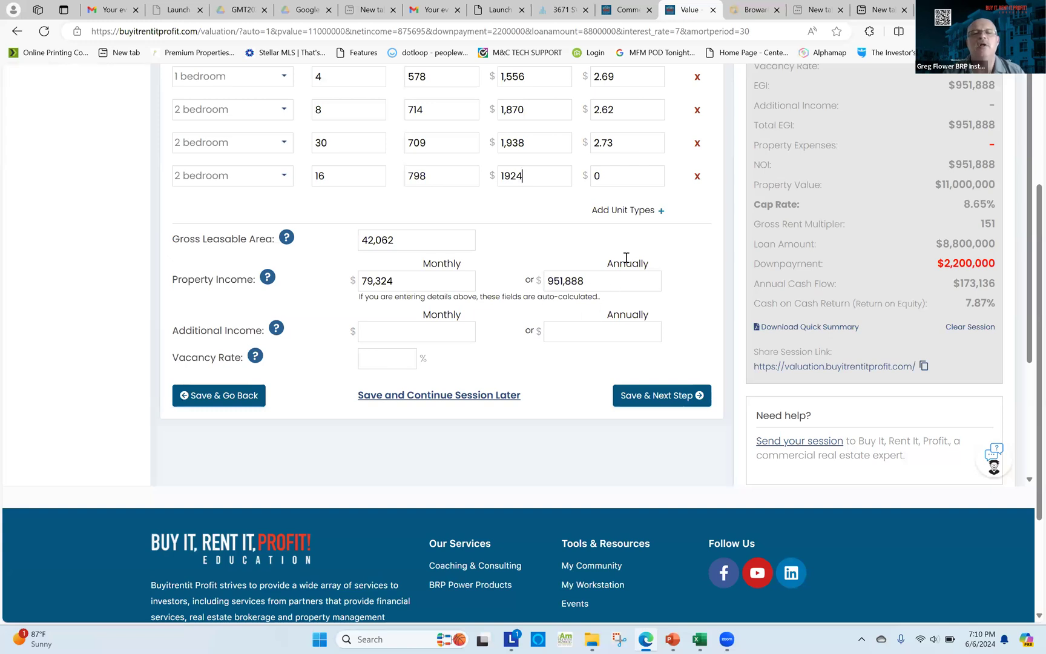
{"action": "left_click", "coordinate": [561, 332]}
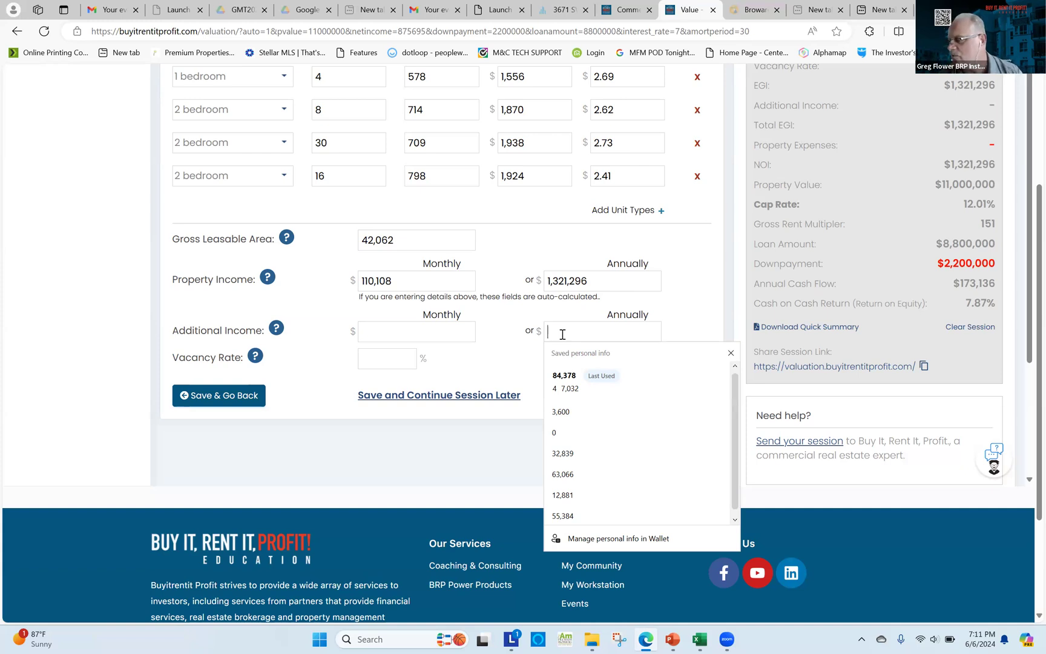
{"action": "type", "text": "84"}
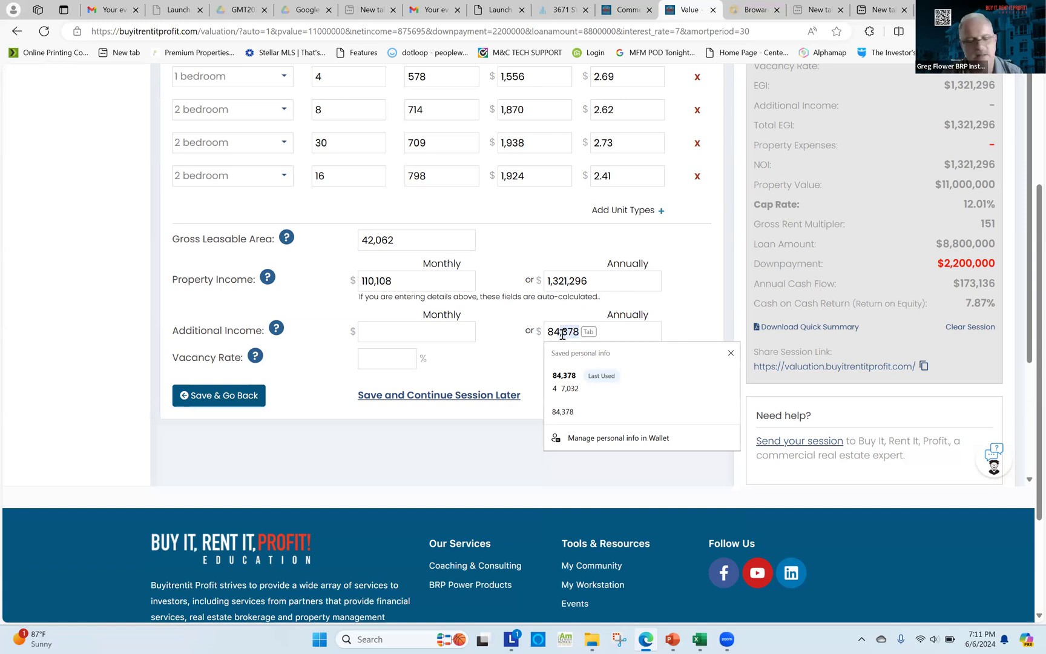
{"action": "type", "text": "378"}
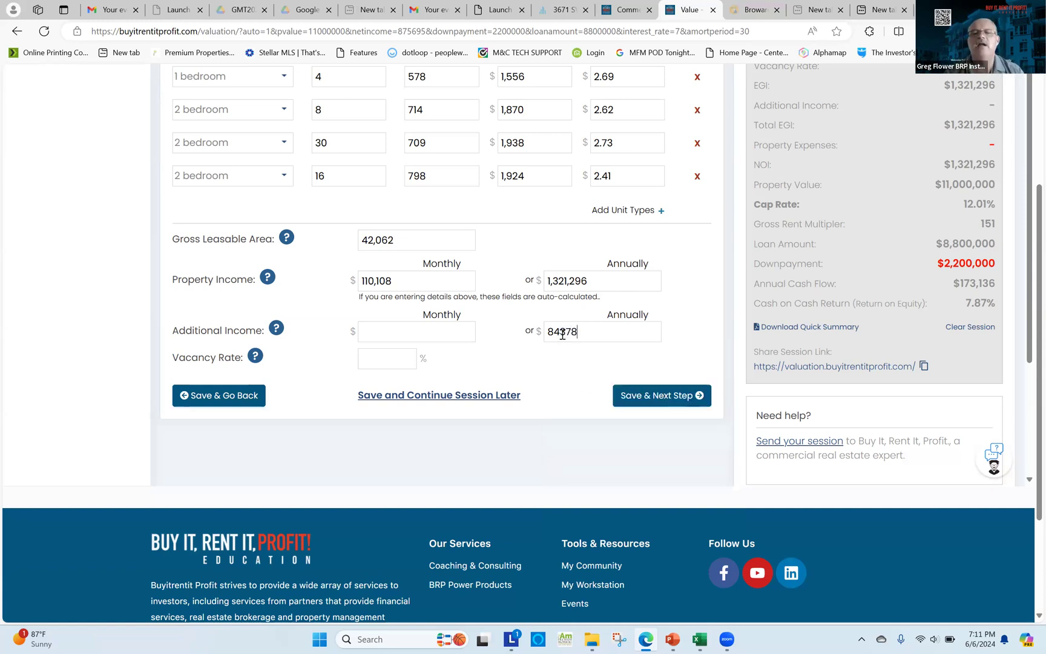
{"action": "left_click", "coordinate": [535, 376]}
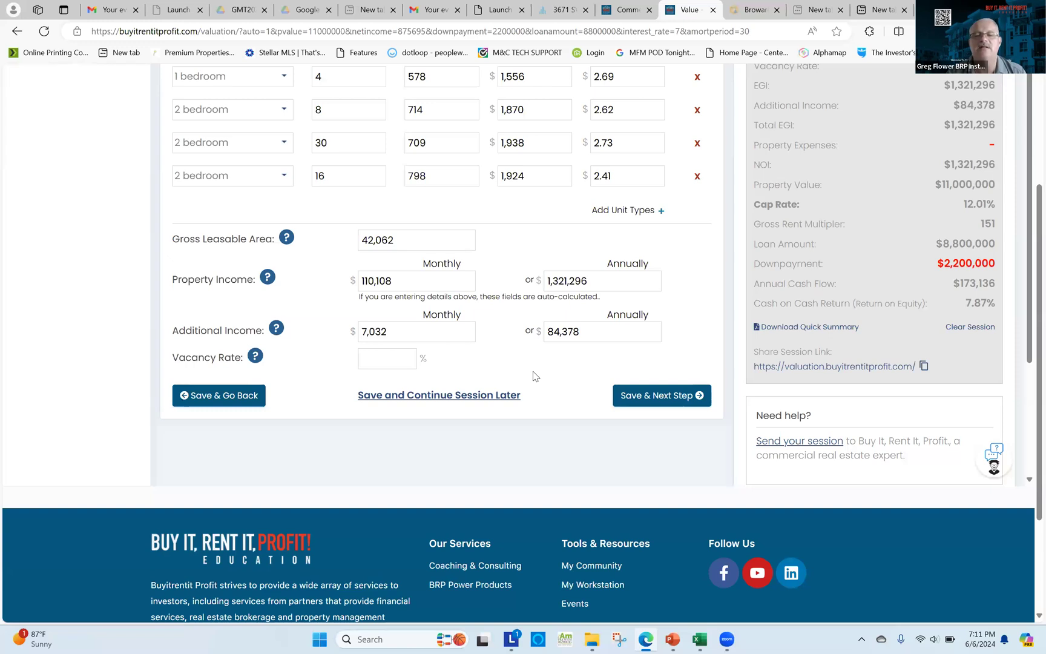
{"action": "left_click", "coordinate": [409, 359]}
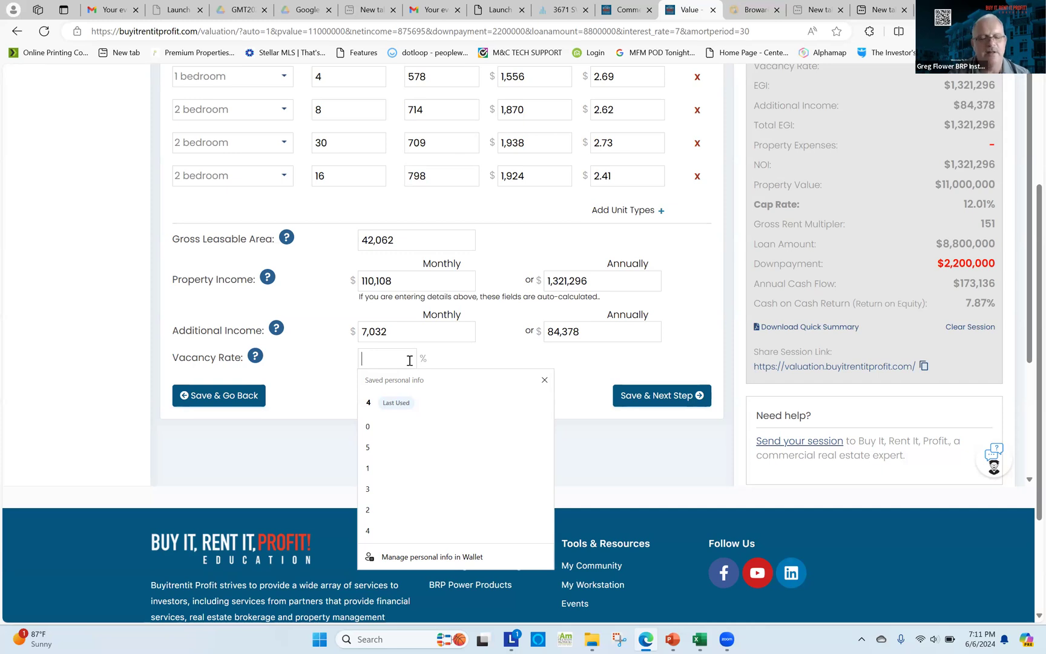
{"action": "type", "text": "4"}
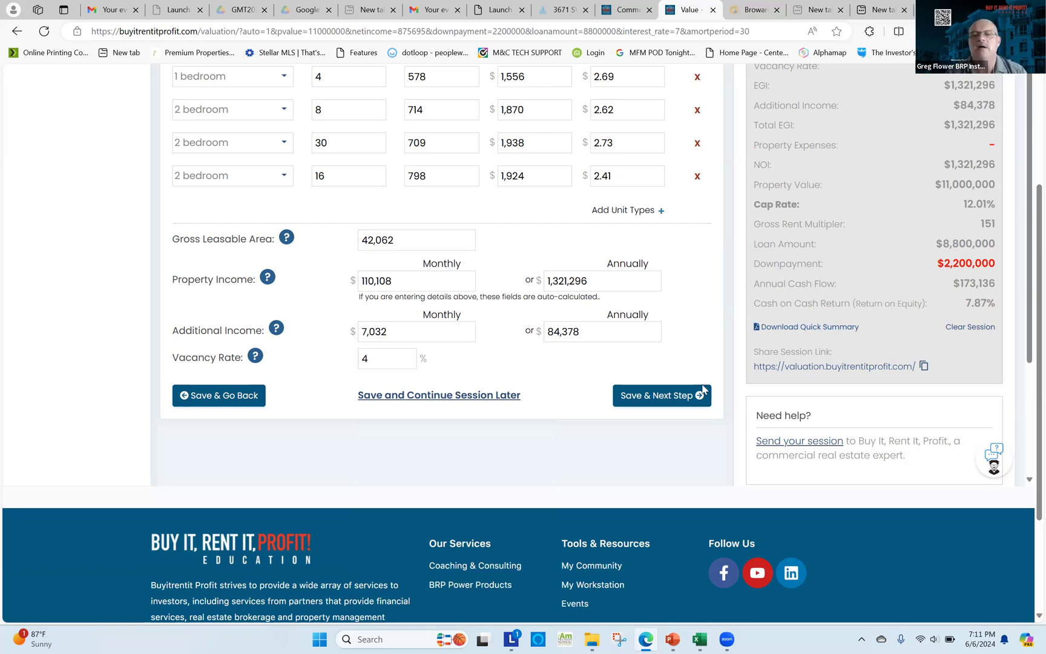
Save the income details, continue to the expenses and choose to provide an itemized expense list
{"action": "left_click", "coordinate": [651, 396]}
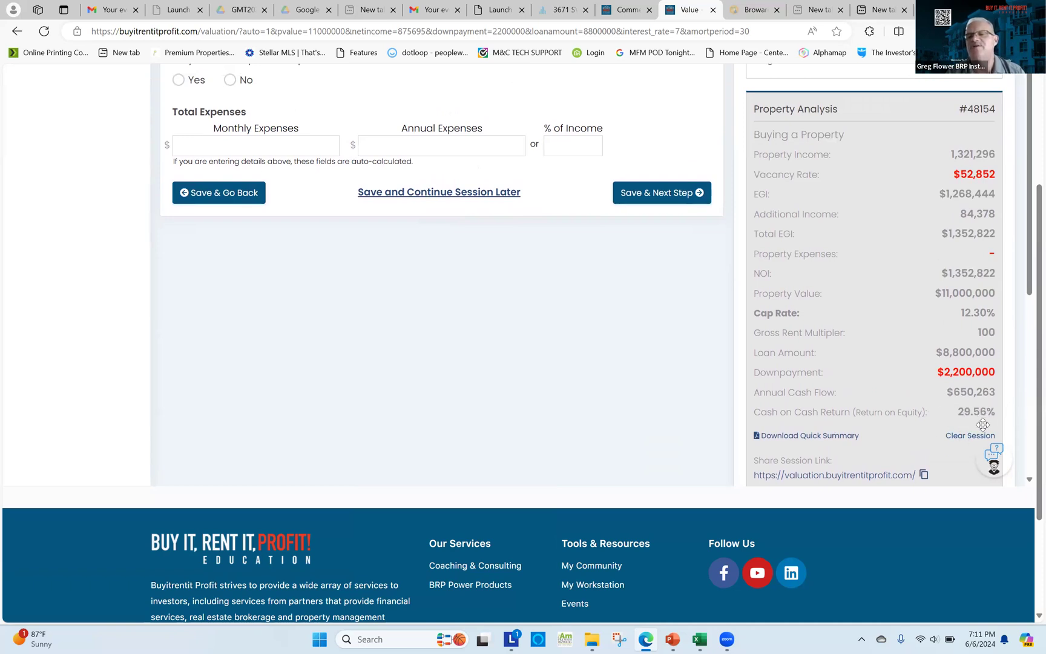
{"action": "left_click", "coordinate": [178, 81]}
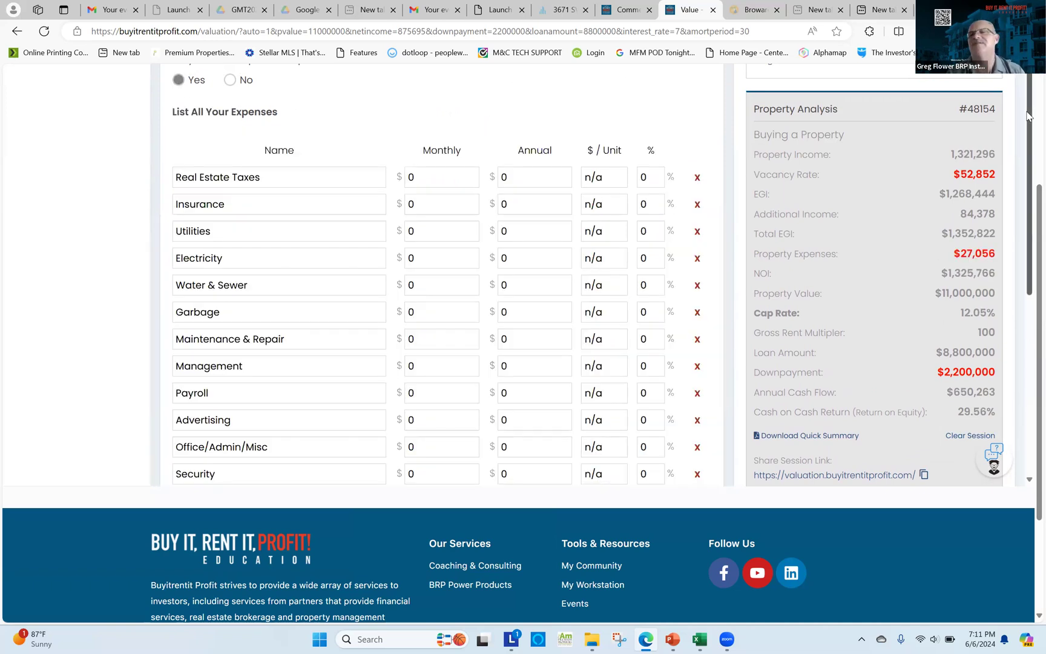
{"action": "left_click_drag", "start_coordinate": [1026, 109], "coordinate": [1025, 152]}
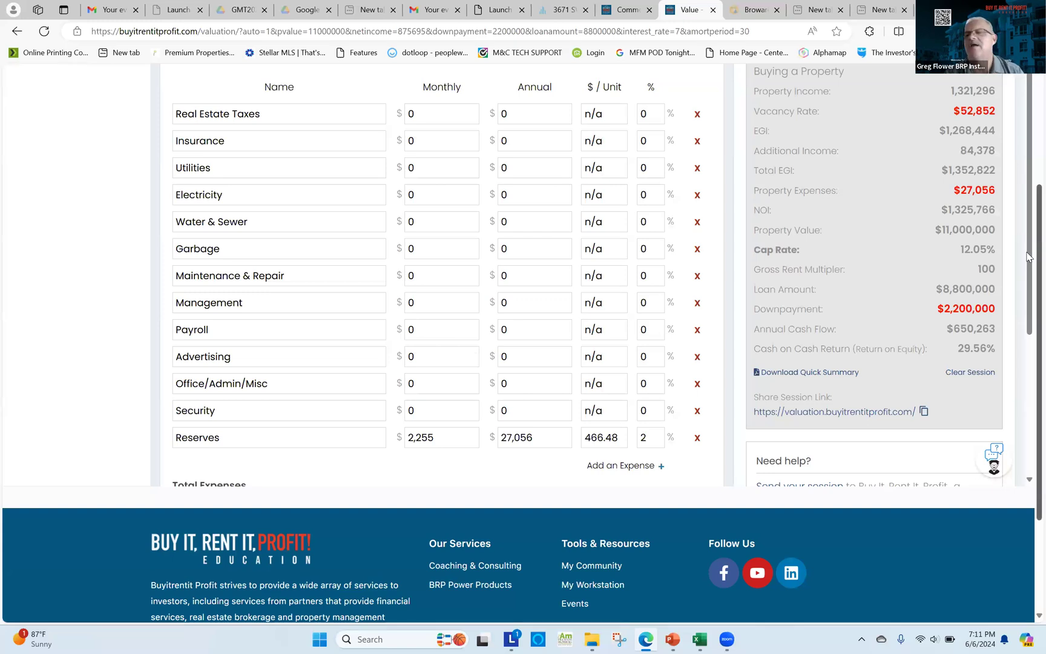
Set the annual real estate taxes to $200,640 and the annual insurance to $126,500
{"action": "left_click_drag", "start_coordinate": [1027, 257], "coordinate": [1027, 236]}
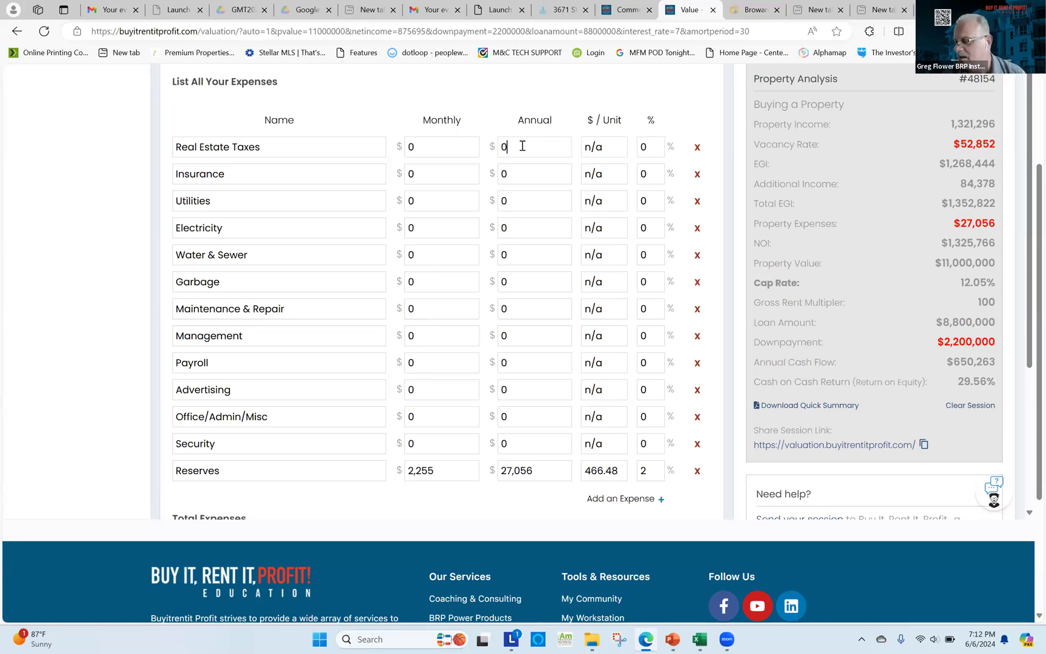
{"action": "type", "text": "200"}
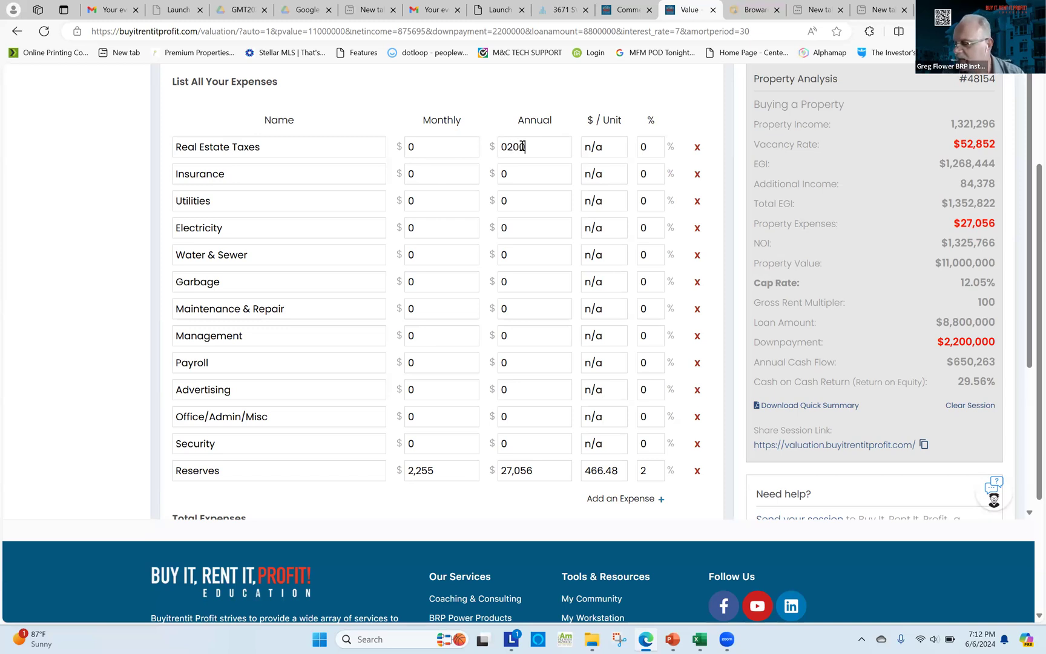
{"action": "type", "text": "640"}
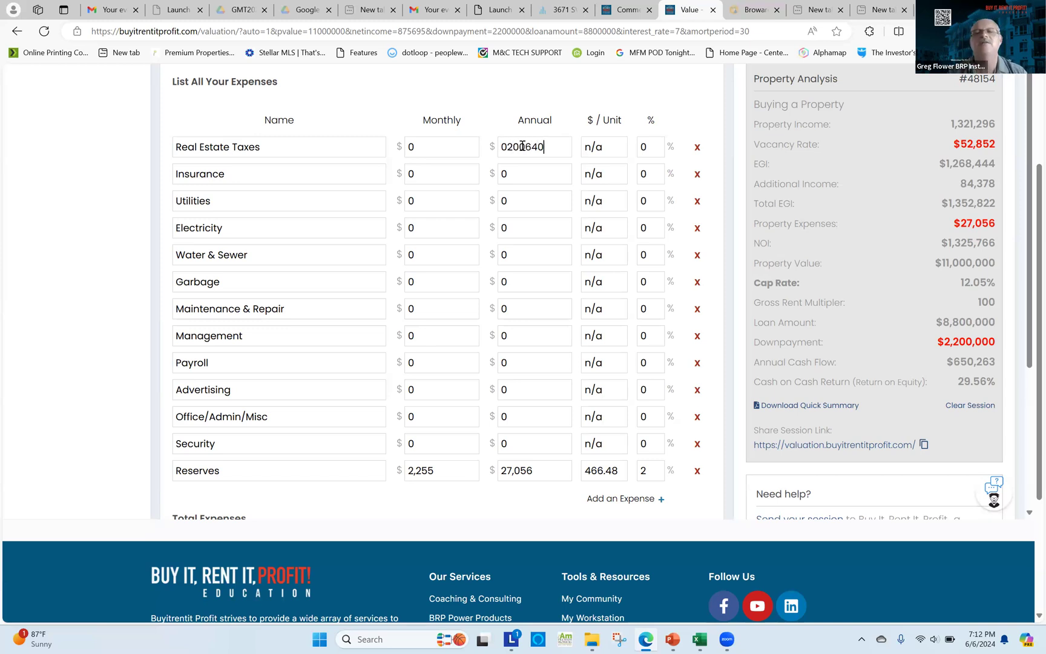
{"action": "left_click", "coordinate": [675, 113]}
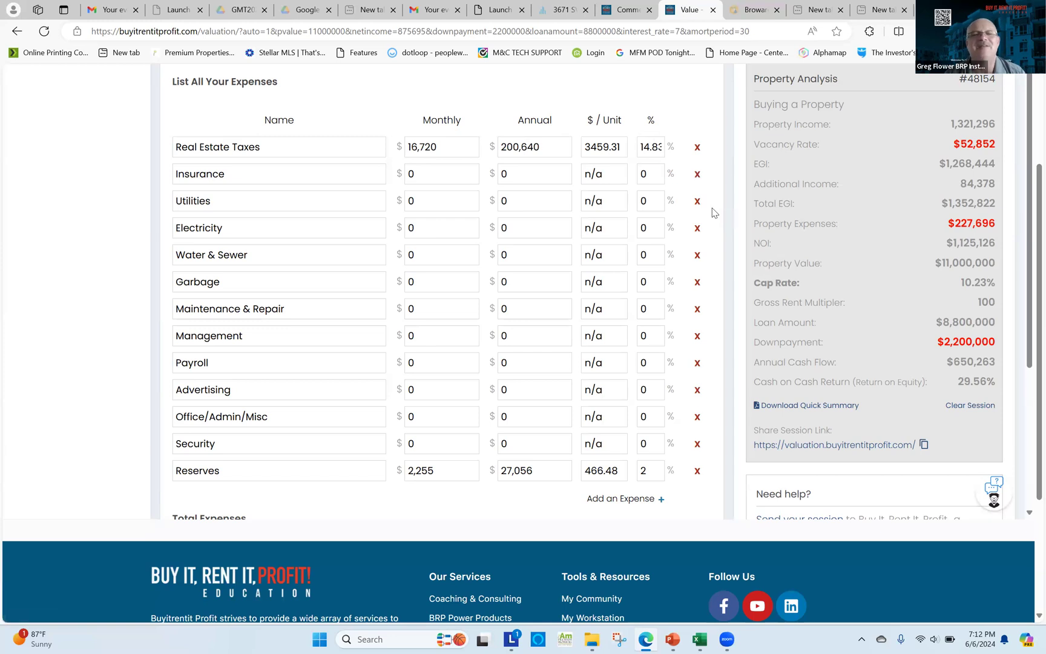
{"action": "left_click", "coordinate": [525, 171]}
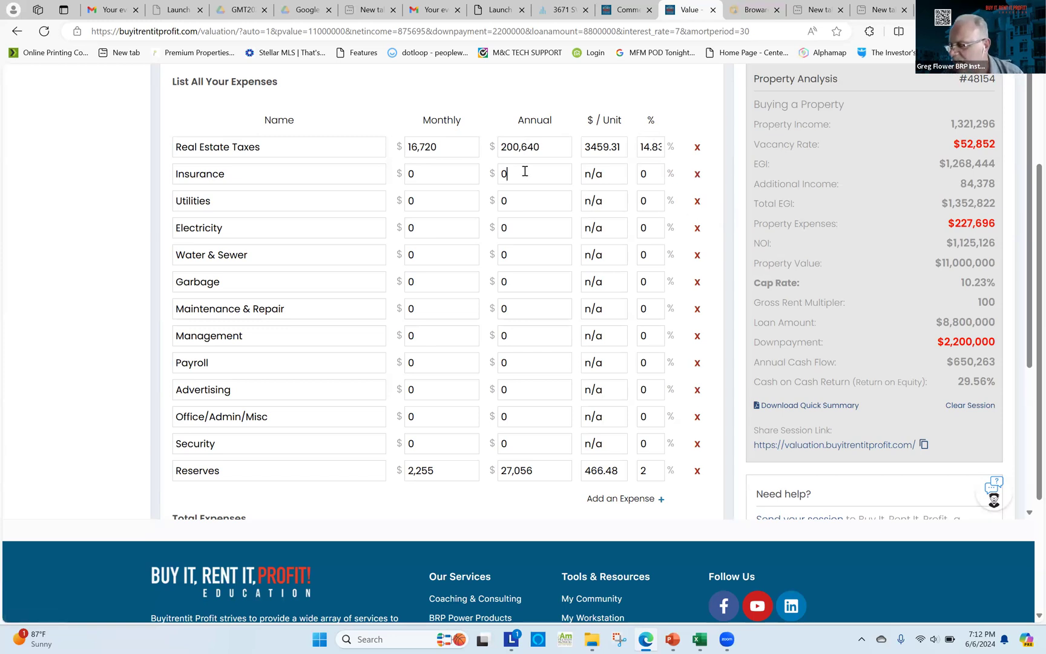
{"action": "type", "text": "126500"}
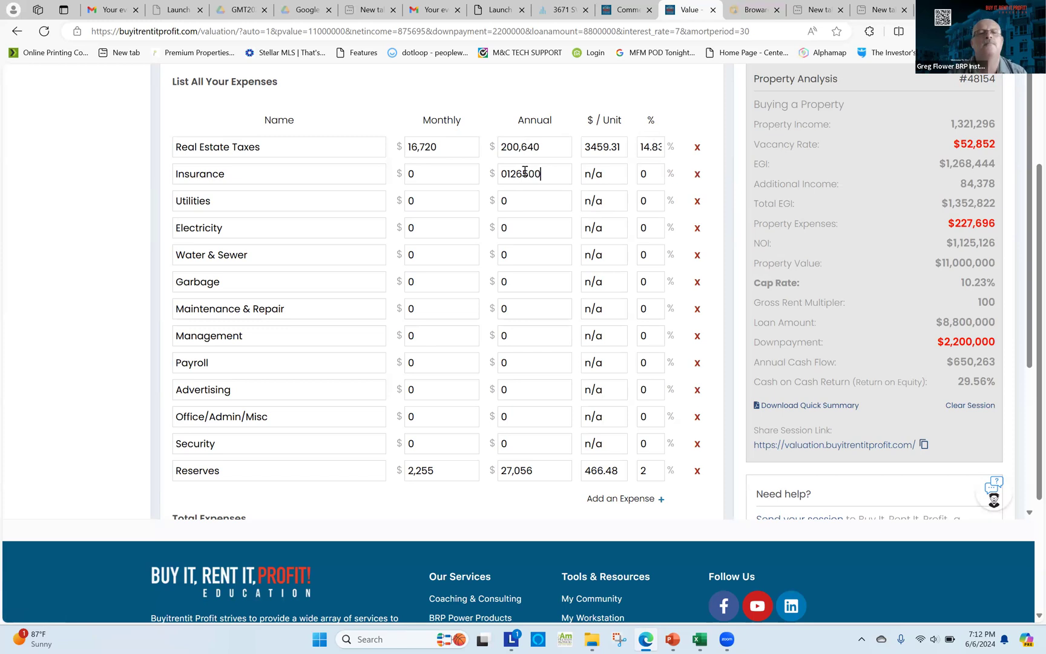
Set the annual utilities expense to $22,057 and the annual garbage expense to $39,360
{"action": "left_click", "coordinate": [522, 205]}
{"action": "type", "text": "22"}
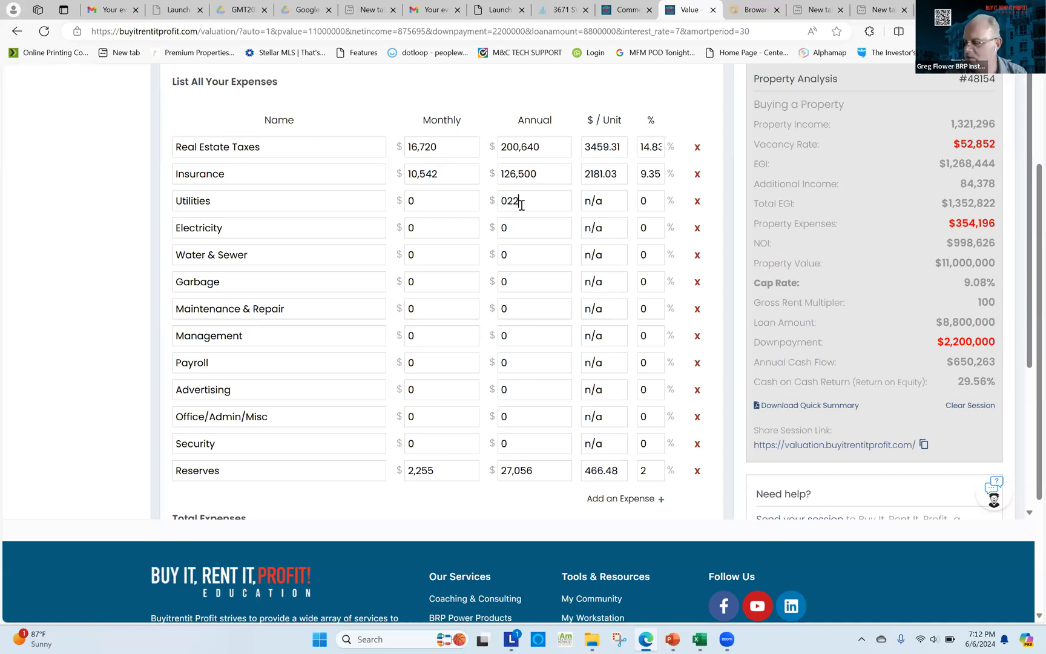
{"action": "type", "text": "057"}
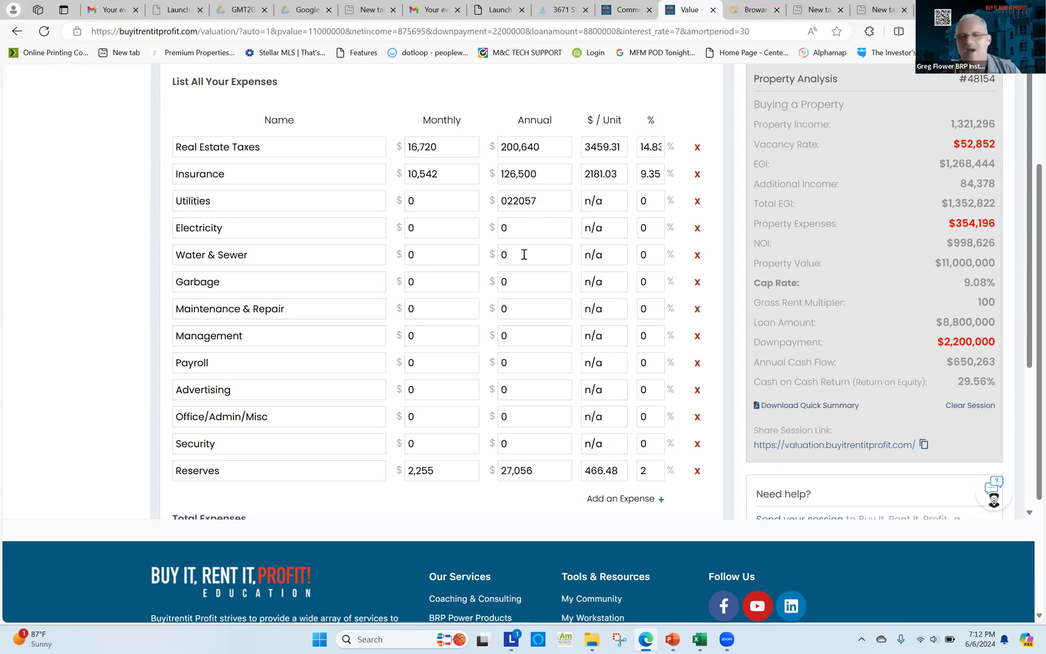
{"action": "left_click", "coordinate": [522, 286]}
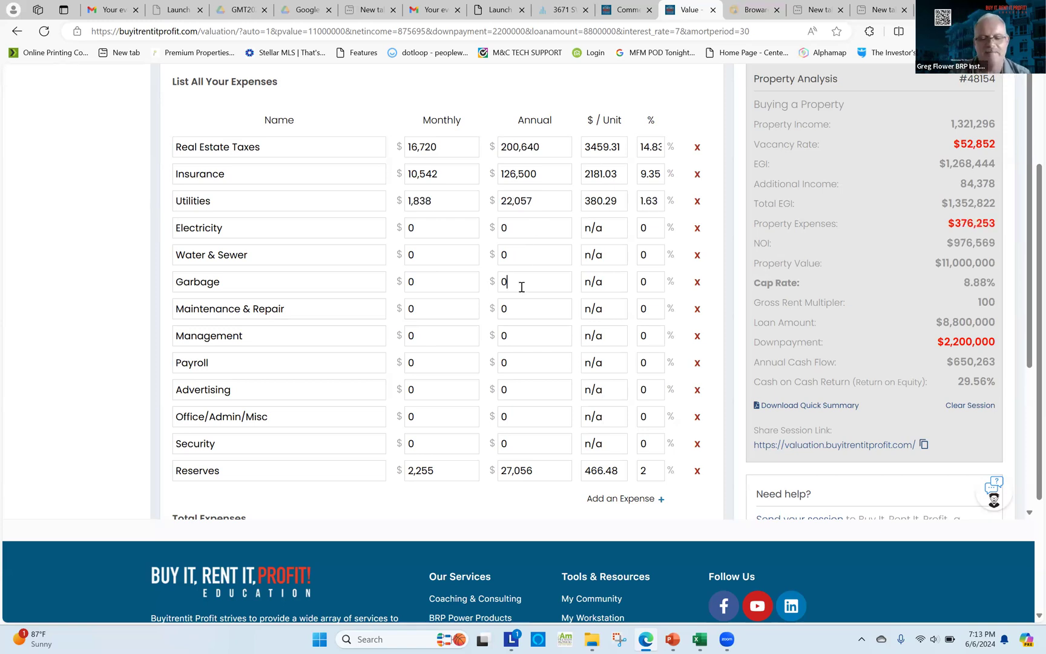
{"action": "type", "text": "39"}
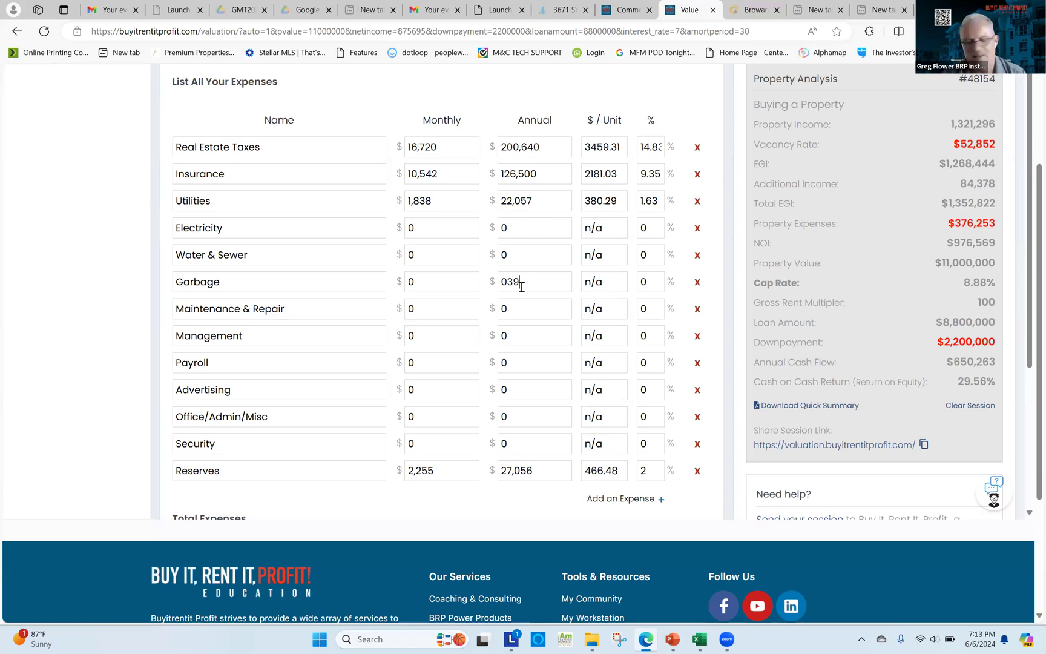
{"action": "type", "text": "260"}
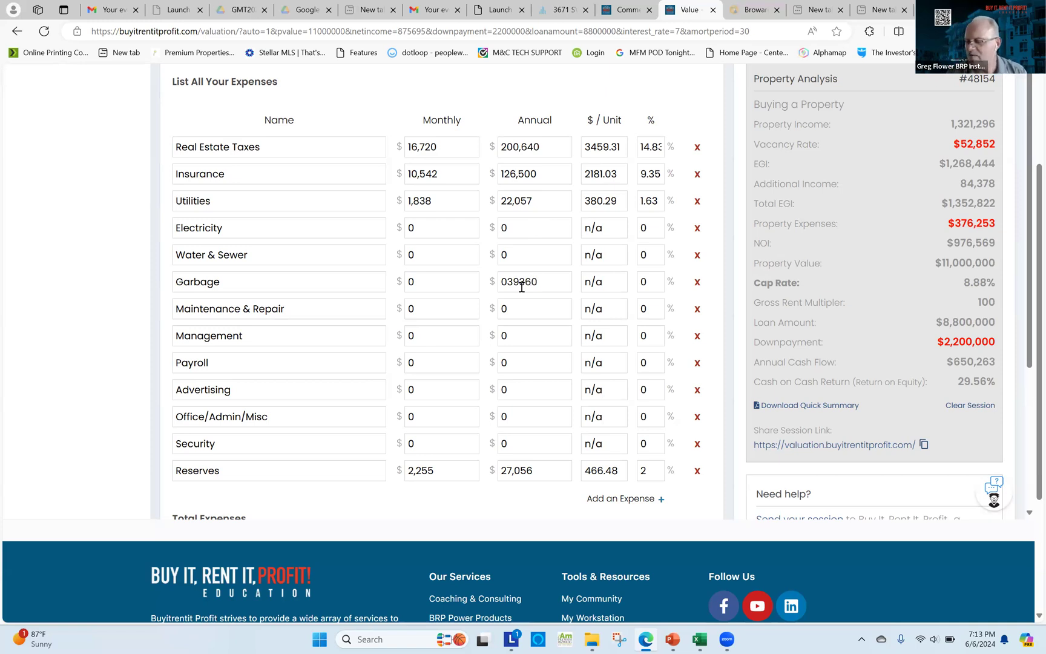
Set the annual maintenance and repair expense to $26,100
{"action": "left_click", "coordinate": [519, 305]}
{"action": "key", "text": "BackSpace"}
{"action": "type", "text": "26"}
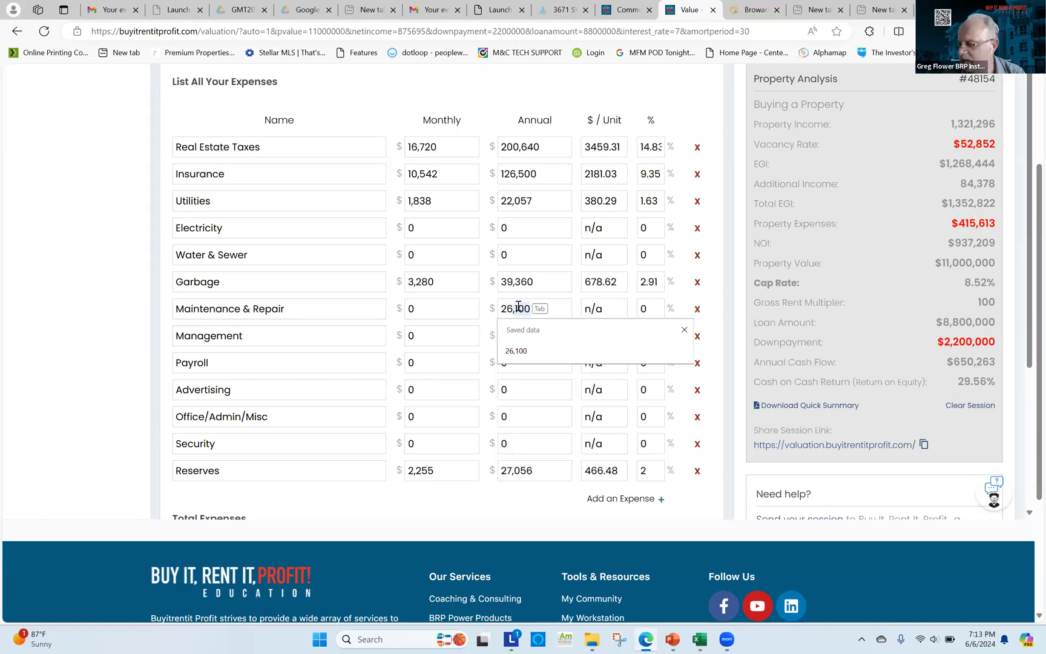
{"action": "key", "text": "Escape"}
{"action": "type", "text": "100"}
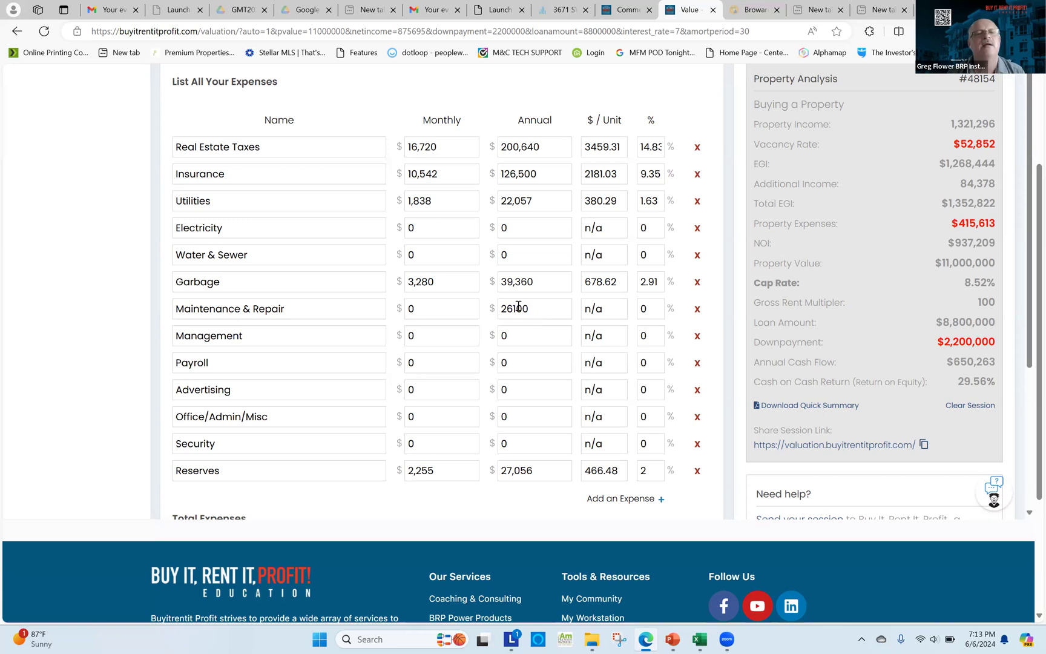
{"action": "left_click", "coordinate": [525, 336]}
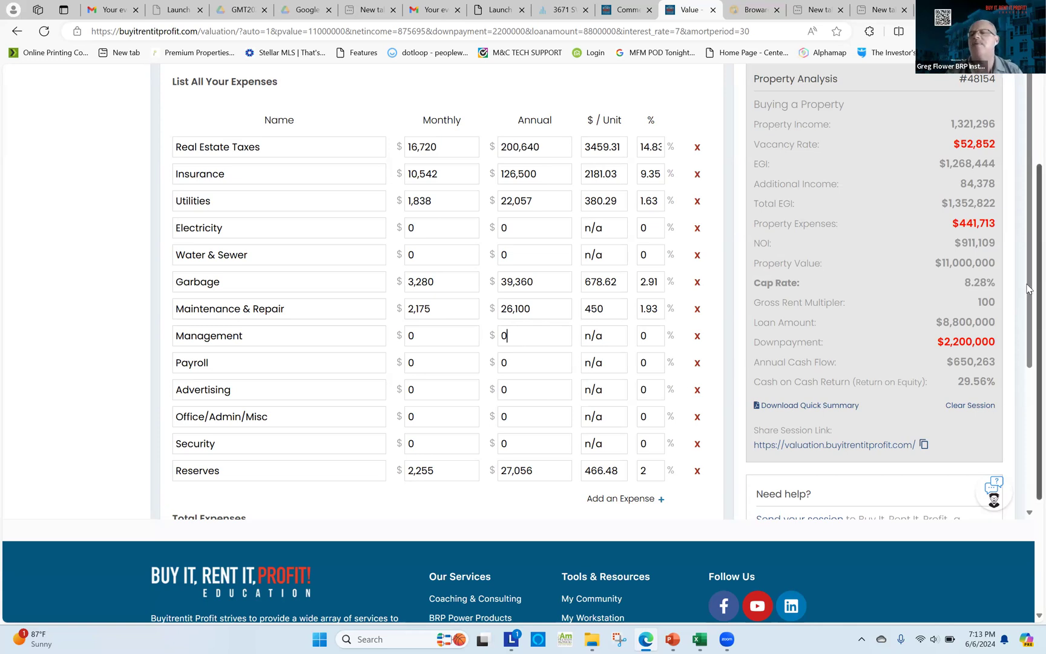
Add a blank expense row below Reserves and set the annual reserves to $14,500
{"action": "scroll", "coordinate": [371, 418], "scroll_direction": "down", "scroll_amount": 2}
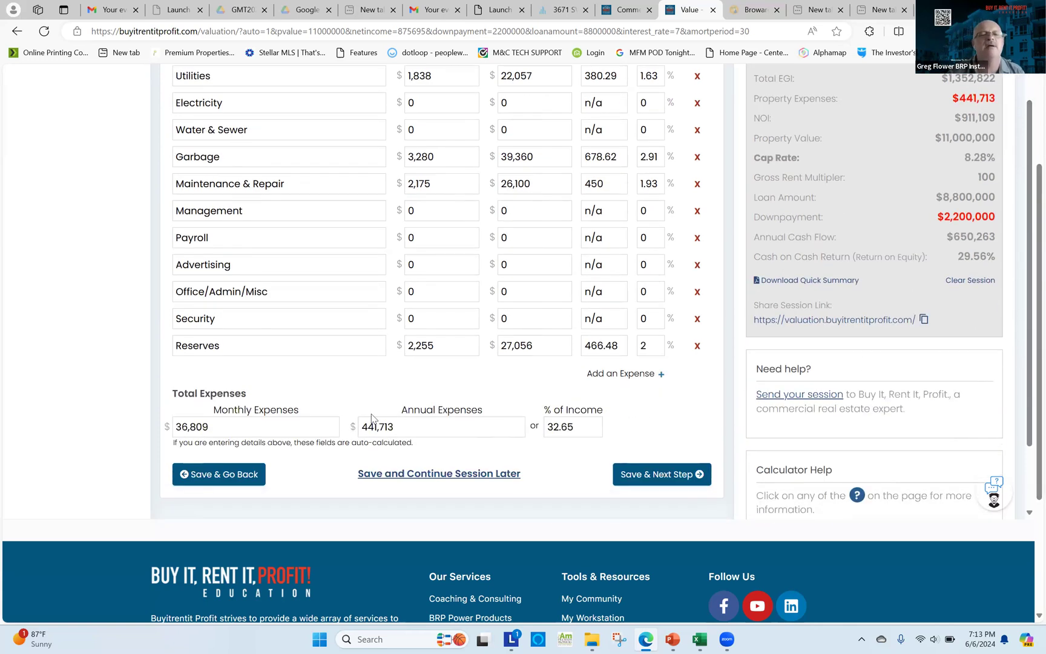
{"action": "left_click", "coordinate": [660, 374]}
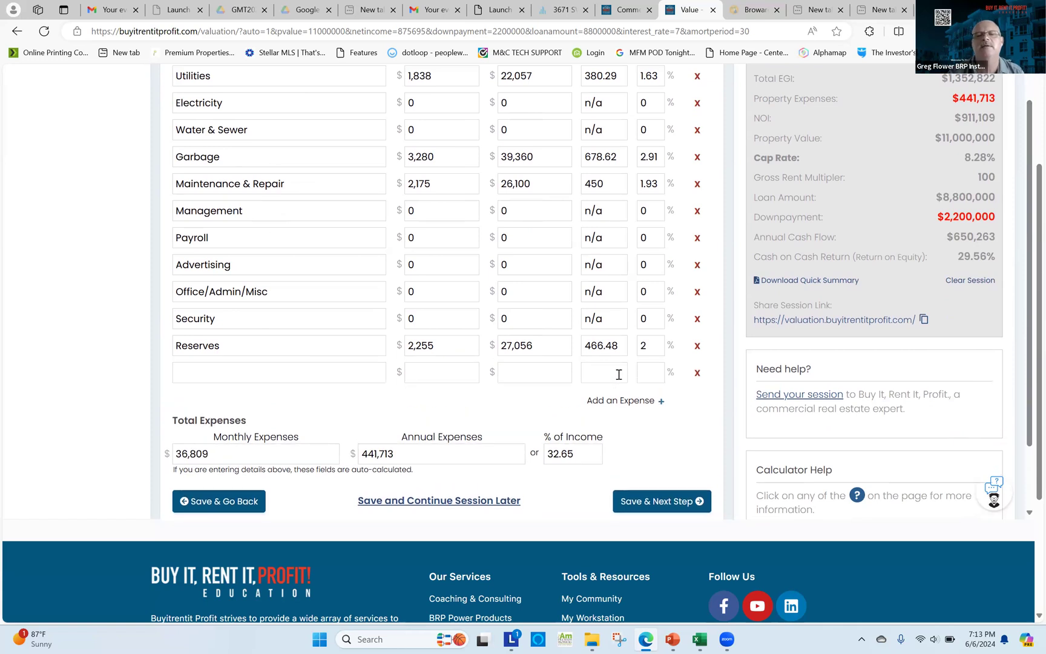
{"action": "left_click_drag", "start_coordinate": [537, 349], "coordinate": [479, 350]}
{"action": "key", "text": "BackSpace"}
{"action": "type", "text": "14500"}
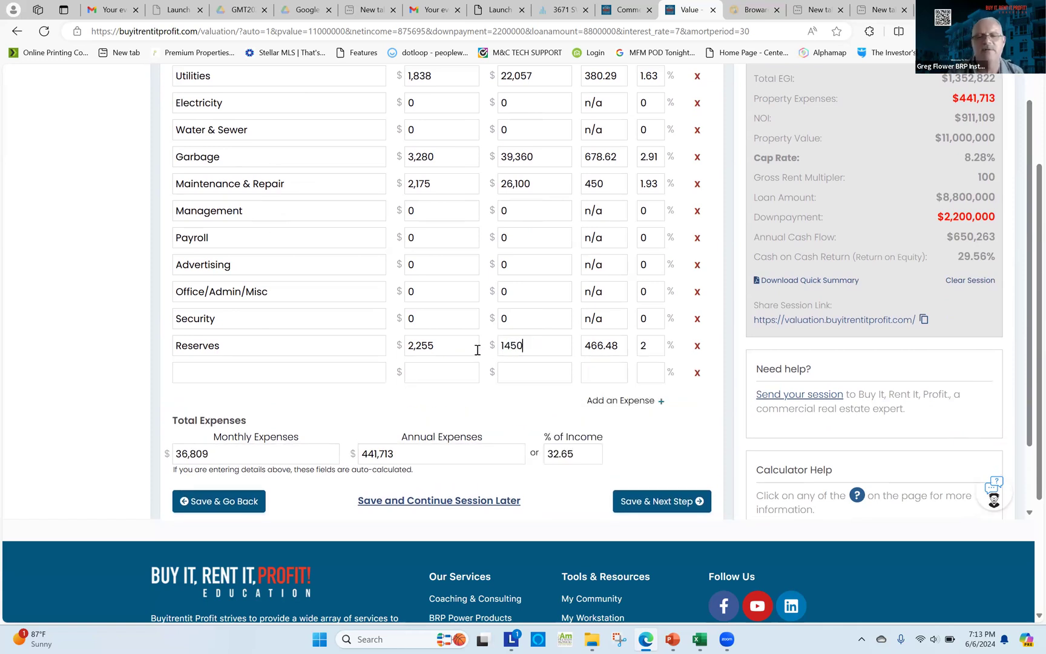
Name the blank expense row below Reserves "land scaping" and set its annual amount to $4,200
{"action": "left_click", "coordinate": [234, 378]}
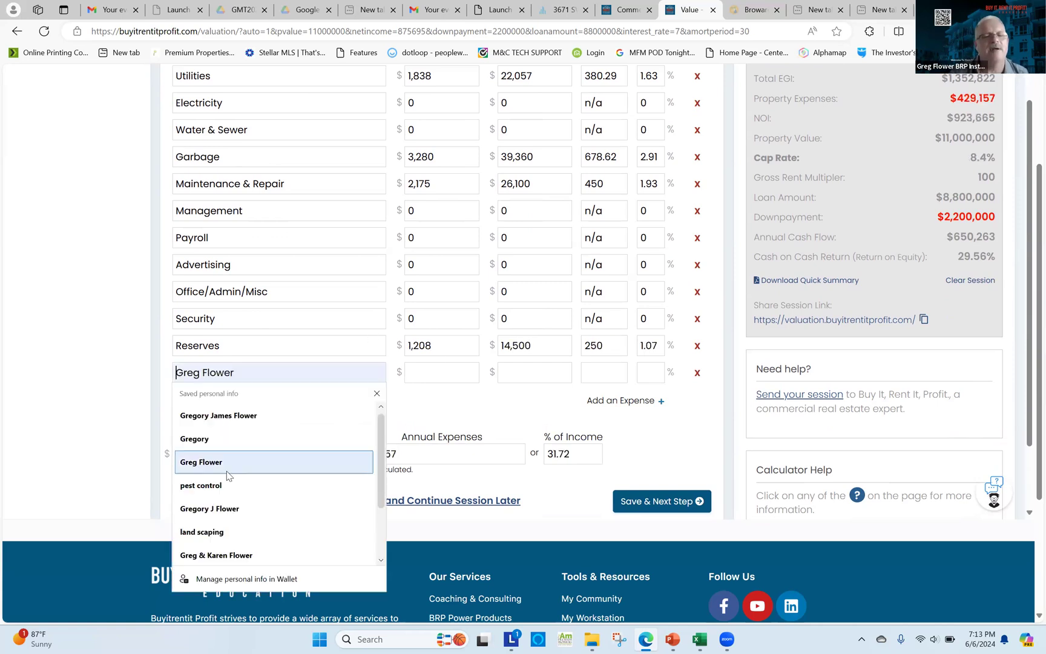
{"action": "left_click", "coordinate": [216, 535]}
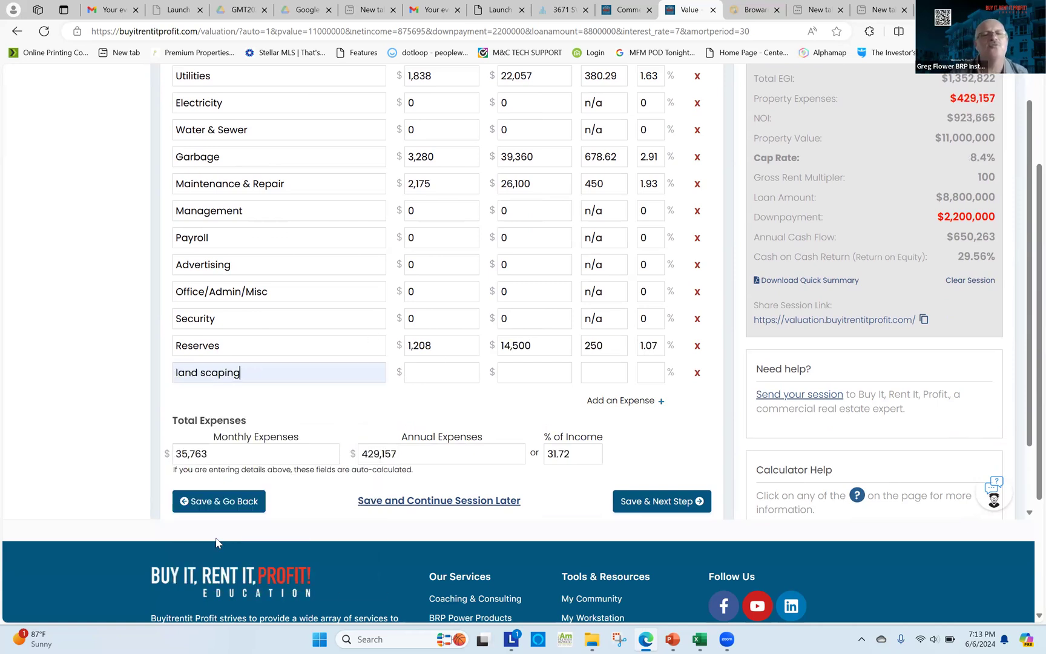
{"action": "left_click", "coordinate": [546, 376]}
{"action": "type", "text": "4200"}
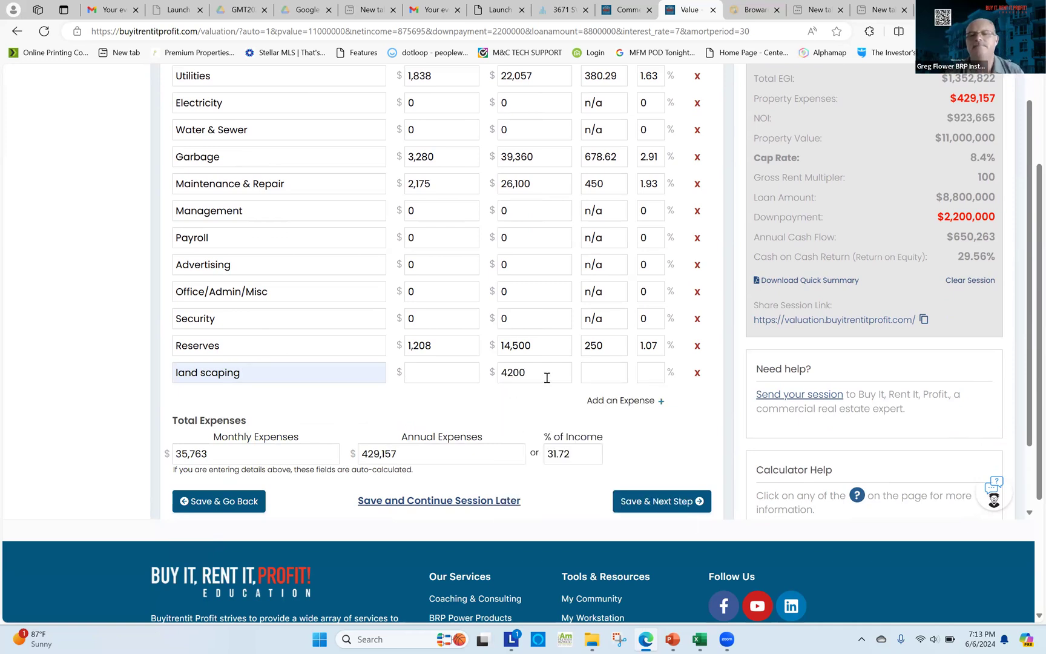
{"action": "left_click", "coordinate": [629, 425]}
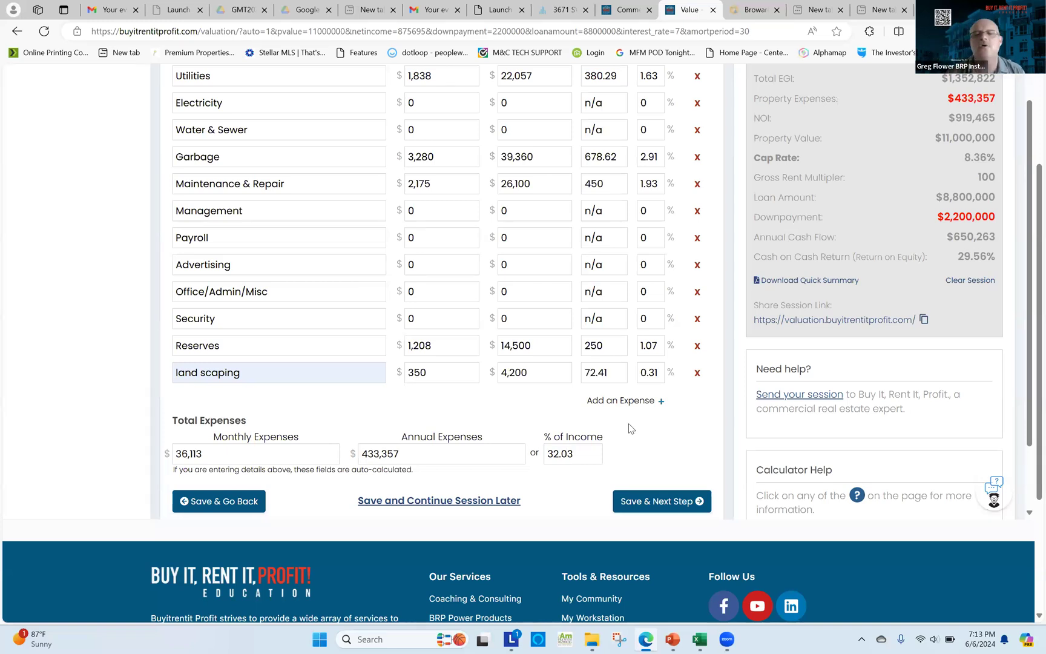
Add another expense row named "pest control" with an annual amount of $3,480
{"action": "left_click", "coordinate": [659, 401]}
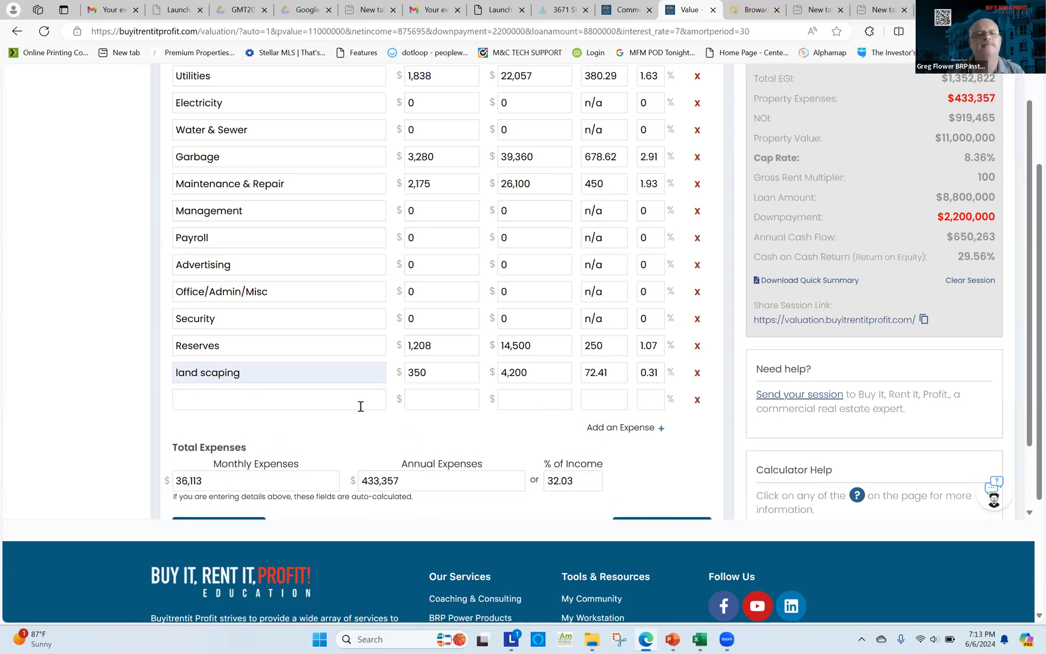
{"action": "left_click", "coordinate": [263, 405]}
{"action": "type", "text": "pest control"}
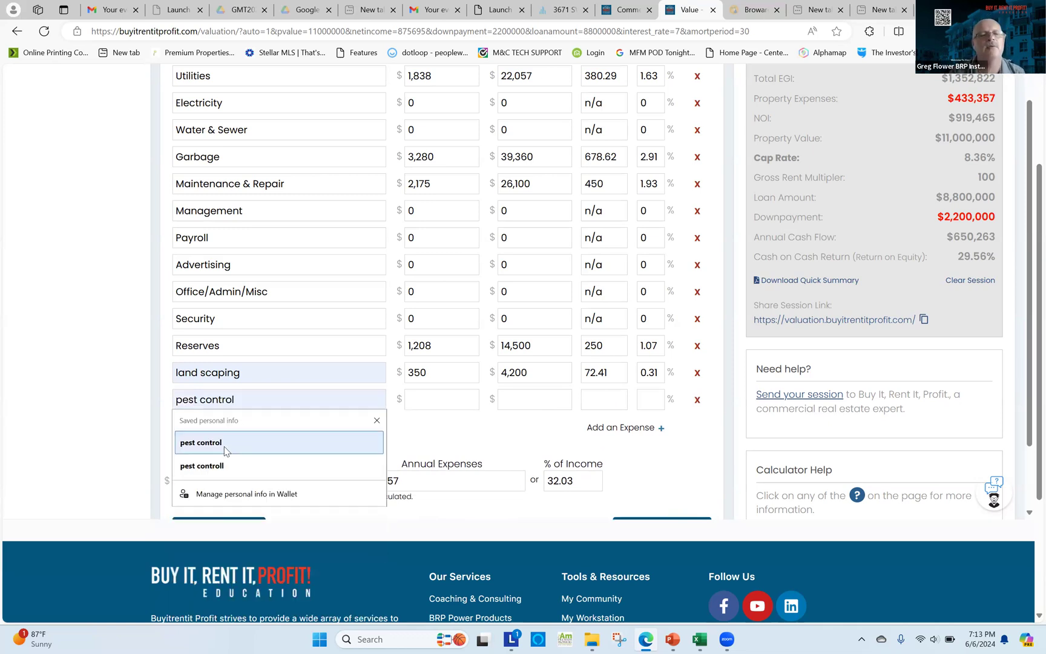
{"action": "left_click", "coordinate": [201, 443]}
{"action": "left_click", "coordinate": [512, 403]}
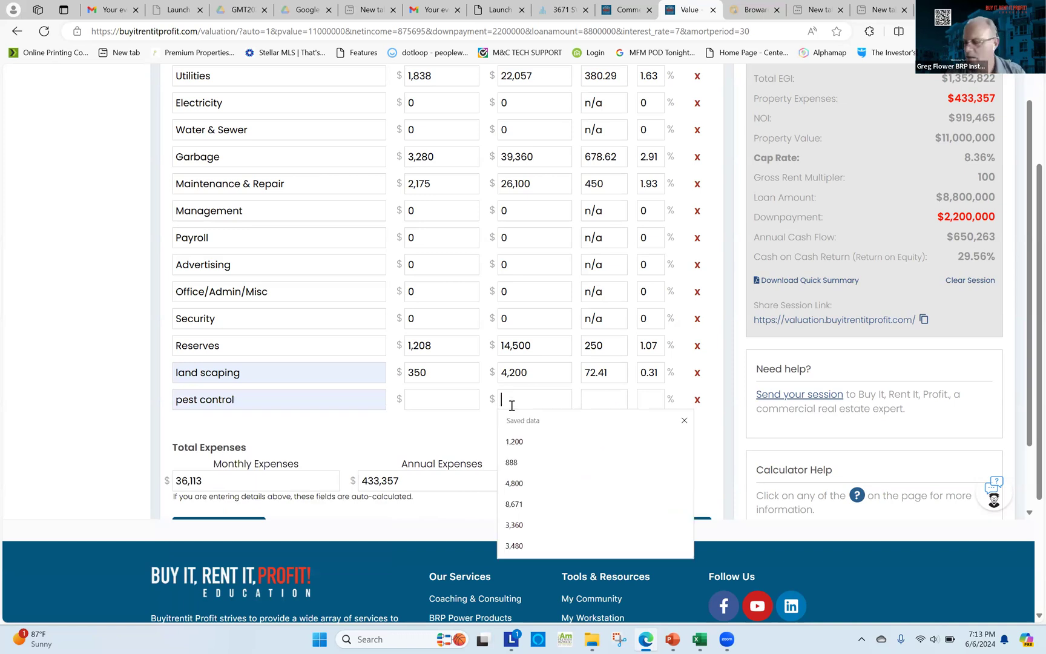
{"action": "type", "text": "3,48"}
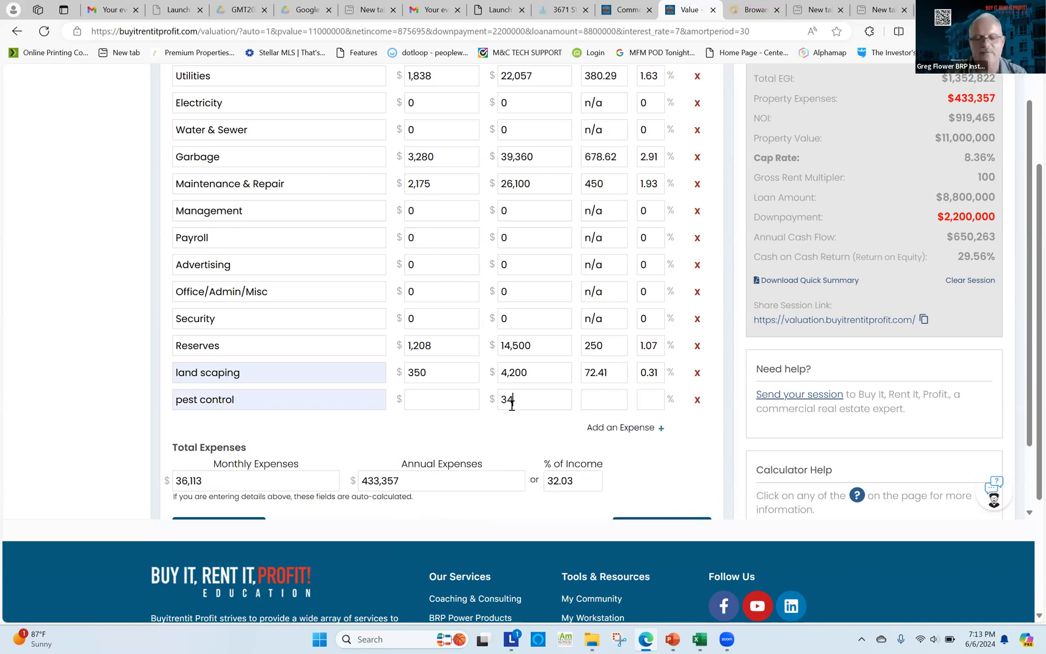
{"action": "type", "text": "0"}
{"action": "left_click", "coordinate": [570, 442]}
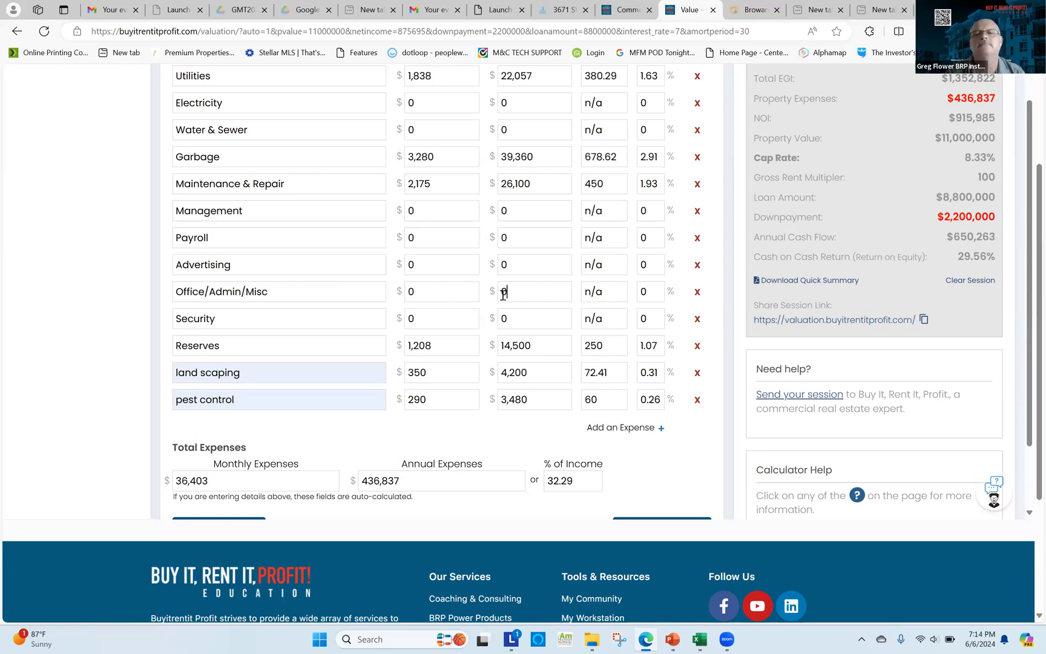
Set the annual Office/Admin/Misc expense to $4,350 and the annual management expense to $67,635
{"action": "type", "text": "4350"}
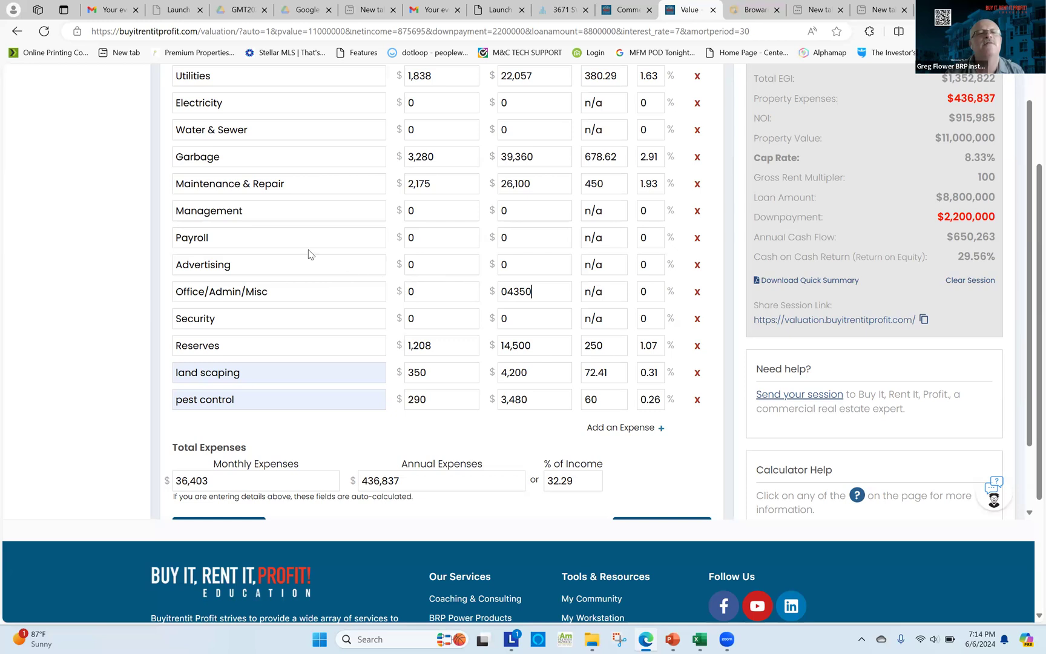
{"action": "left_click", "coordinate": [514, 210]}
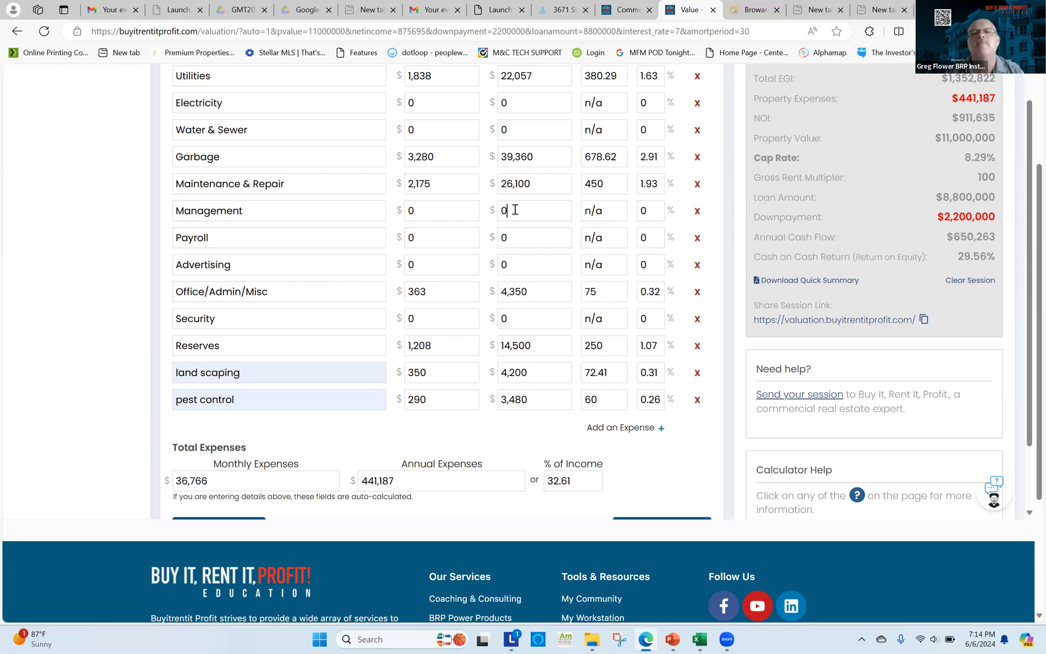
{"action": "key", "text": "BackSpace"}
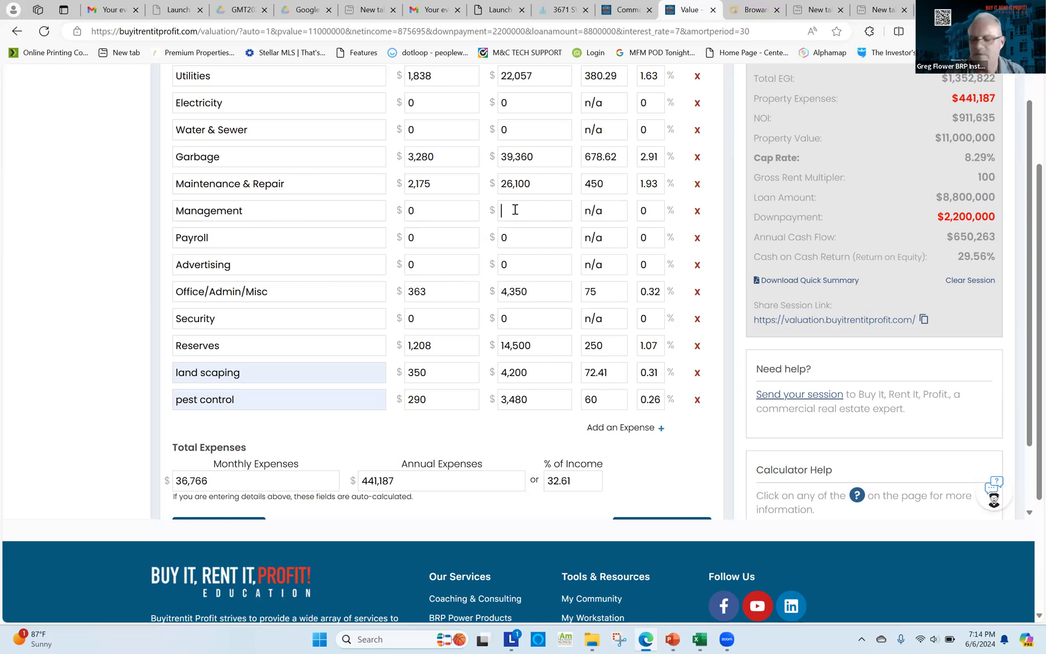
{"action": "type", "text": "67"}
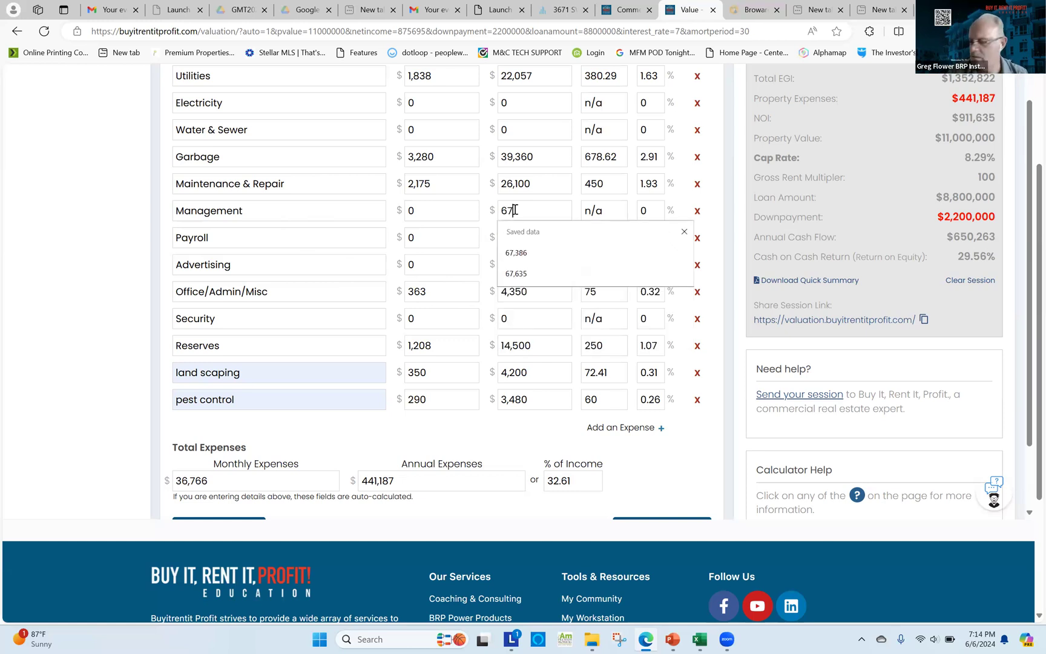
{"action": "type", "text": ",635"}
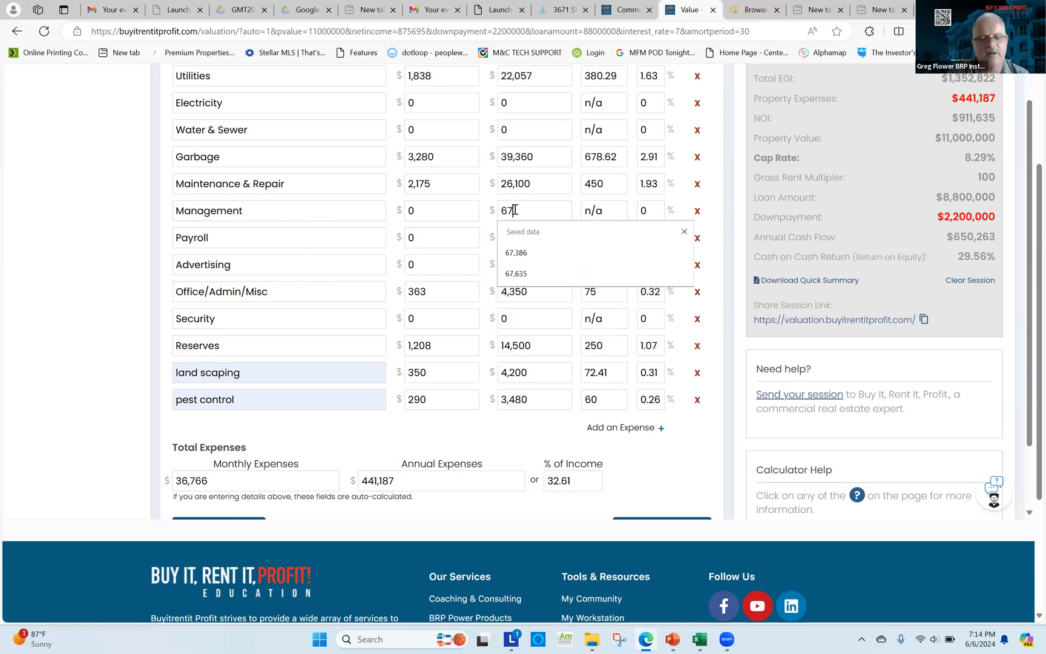
{"action": "left_click", "coordinate": [641, 217]}
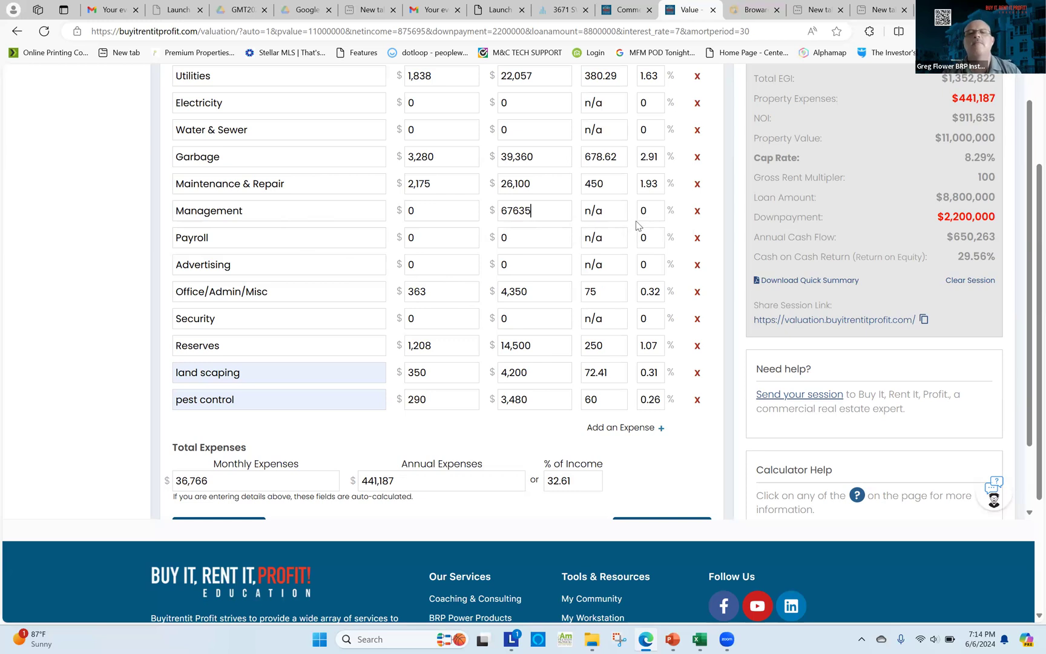
{"action": "type", "text": "5"}
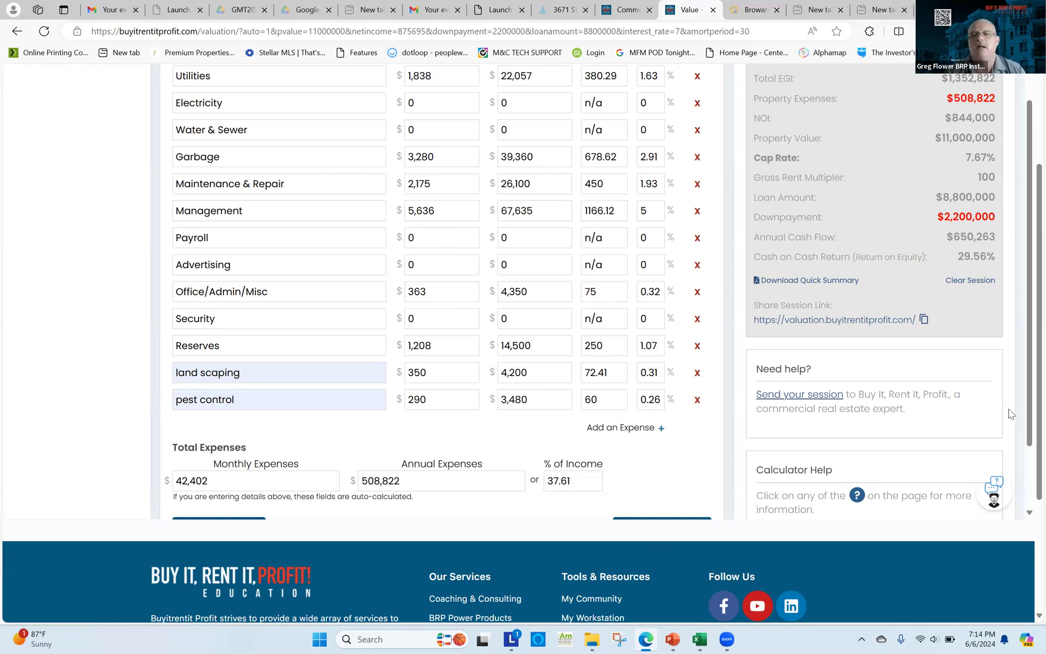
Save the completed property expenses and continue to the cap rate and property value step
{"action": "scroll", "coordinate": [1028, 372], "scroll_direction": "up", "scroll_amount": 1}
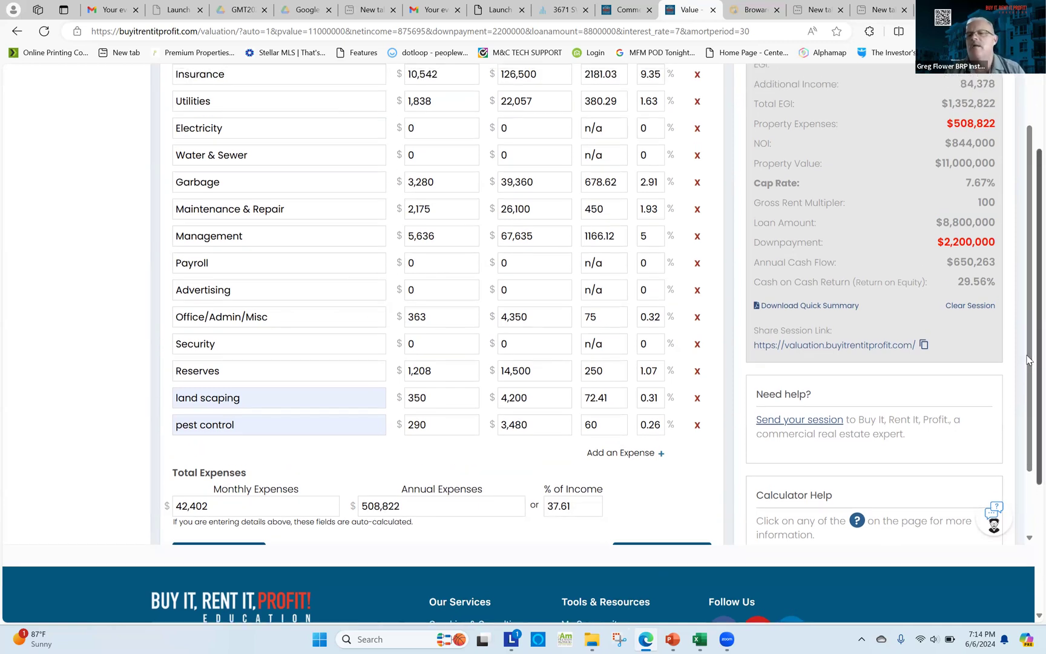
{"action": "scroll", "coordinate": [1027, 360], "scroll_direction": "down", "scroll_amount": 2}
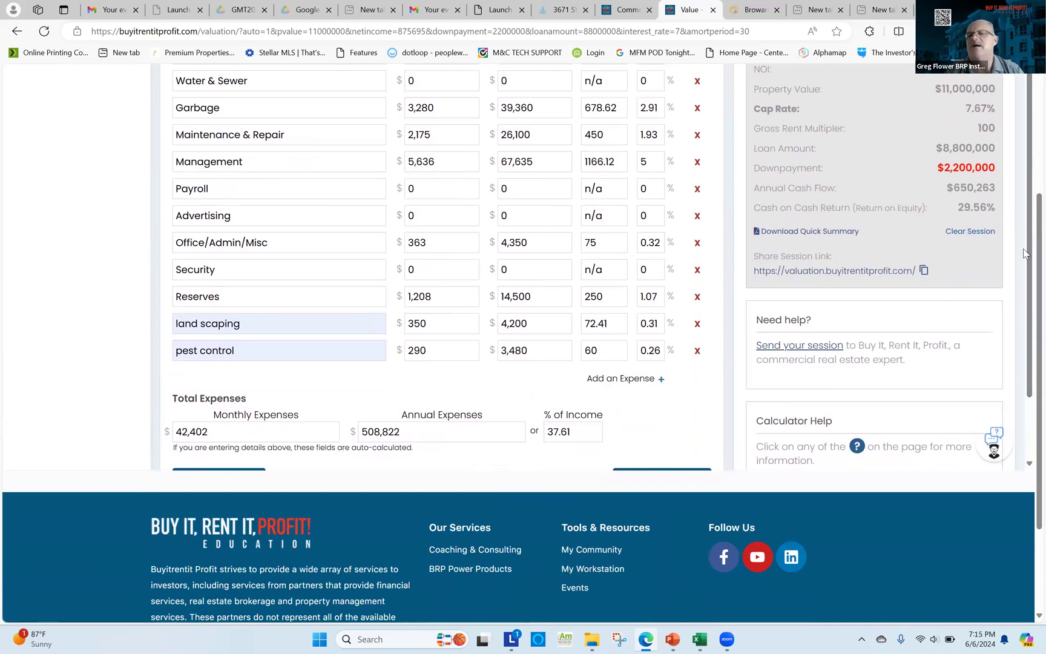
{"action": "left_click_drag", "start_coordinate": [1027, 256], "coordinate": [1028, 300]}
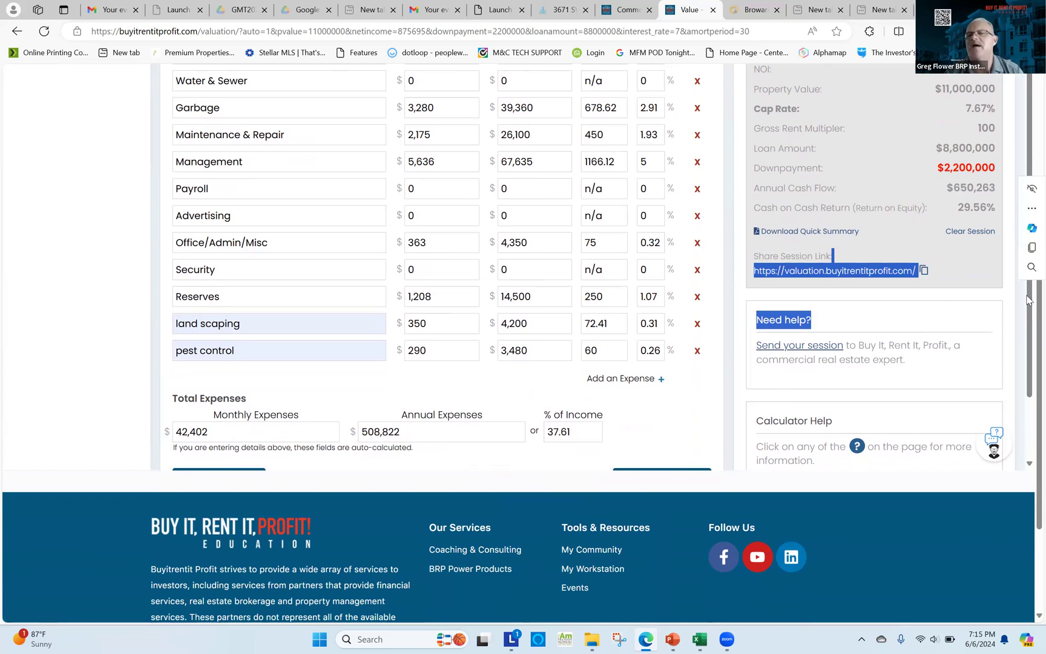
{"action": "scroll", "coordinate": [1028, 299], "scroll_direction": "down", "scroll_amount": 1}
{"action": "left_click", "coordinate": [662, 411]}
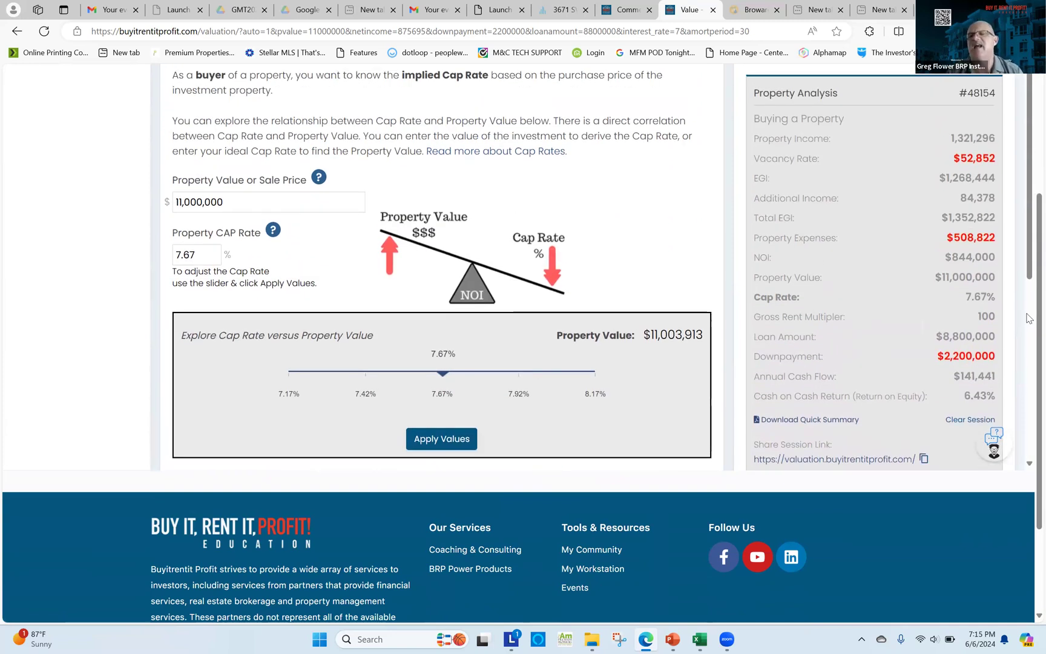
Apply the 7.67% cap rate to the property value, then save and continue to the loan information
{"action": "left_click_drag", "start_coordinate": [1028, 276], "coordinate": [1027, 344]}
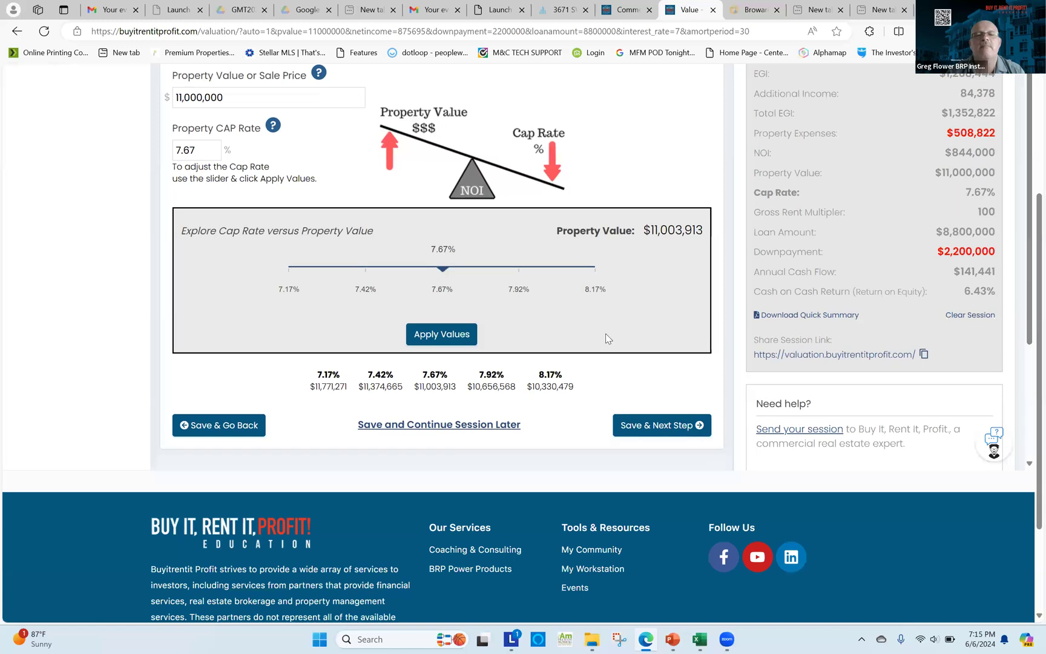
{"action": "left_click", "coordinate": [439, 340]}
{"action": "left_click", "coordinate": [668, 427]}
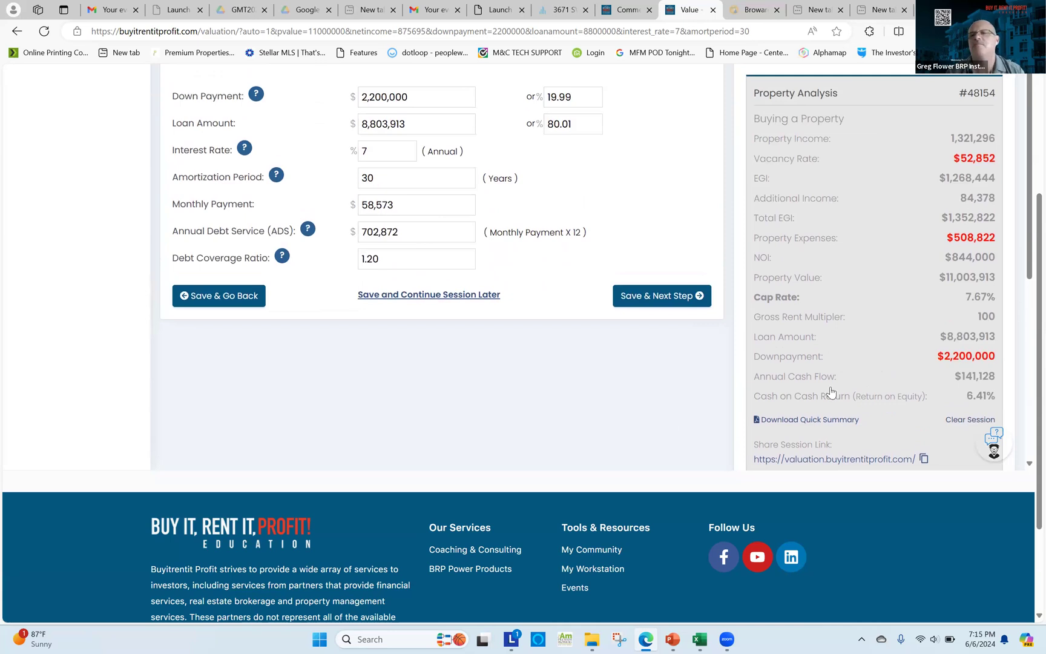
Try a down payment of 22% in the loan information
{"action": "scroll", "coordinate": [1027, 200], "scroll_direction": "down", "scroll_amount": 1}
{"action": "left_click_drag", "start_coordinate": [1028, 194], "coordinate": [1028, 155]}
{"action": "left_click_drag", "start_coordinate": [1037, 203], "coordinate": [1027, 151]}
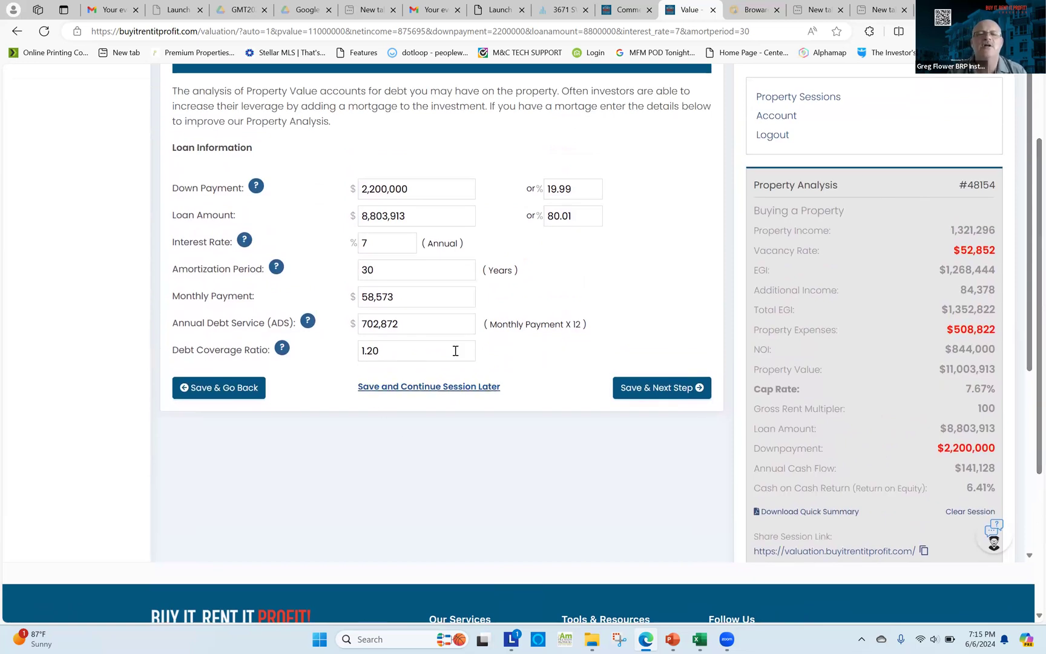
{"action": "left_click_drag", "start_coordinate": [575, 189], "coordinate": [543, 190]}
{"action": "key", "text": "BackSpace"}
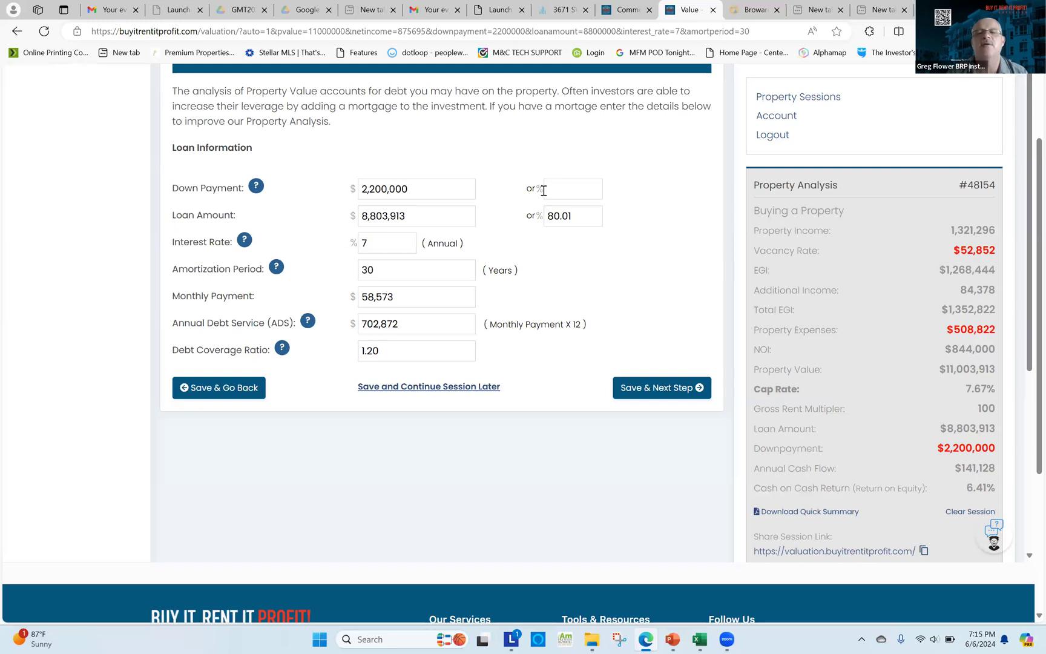
{"action": "type", "text": "22"}
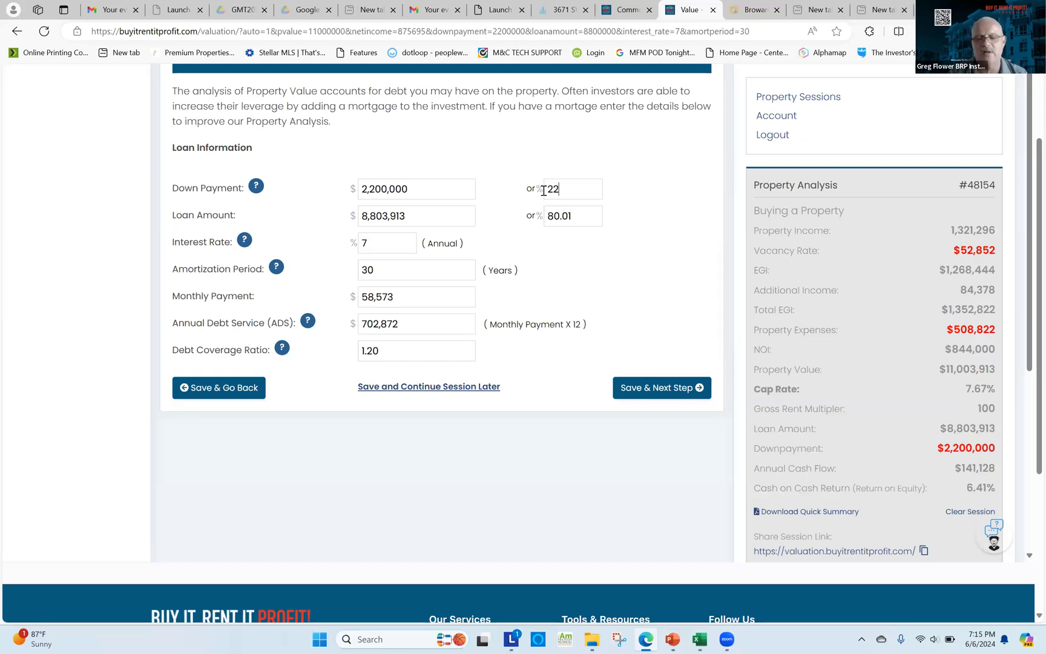
{"action": "left_click", "coordinate": [639, 226]}
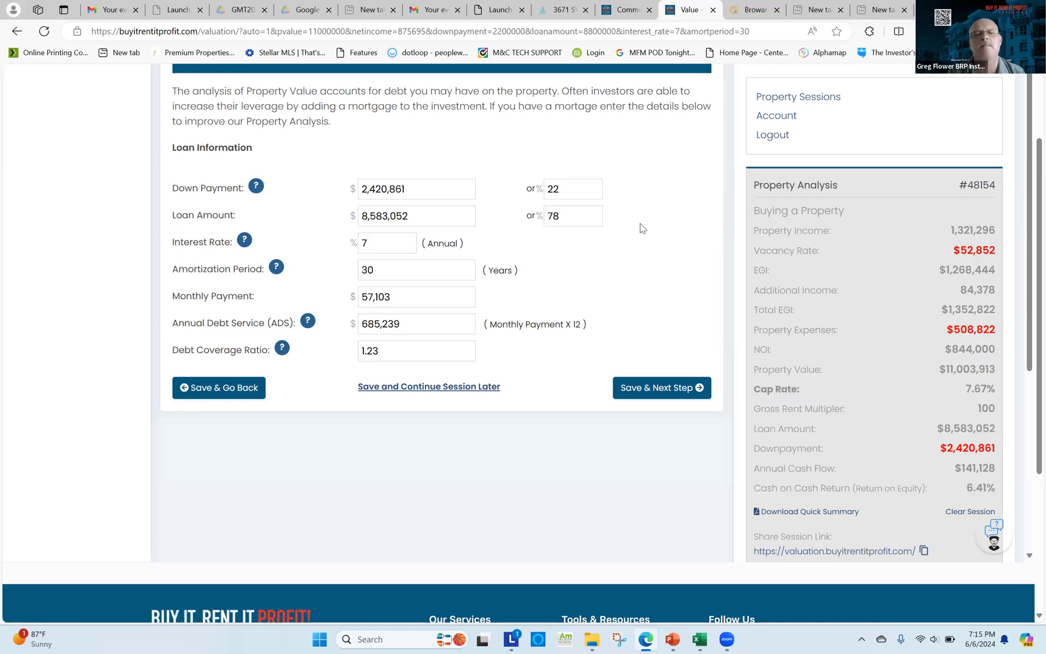
Set the down payment to 23% and save the loan information to continue to the analysis summary
{"action": "left_click_drag", "start_coordinate": [561, 190], "coordinate": [554, 190]}
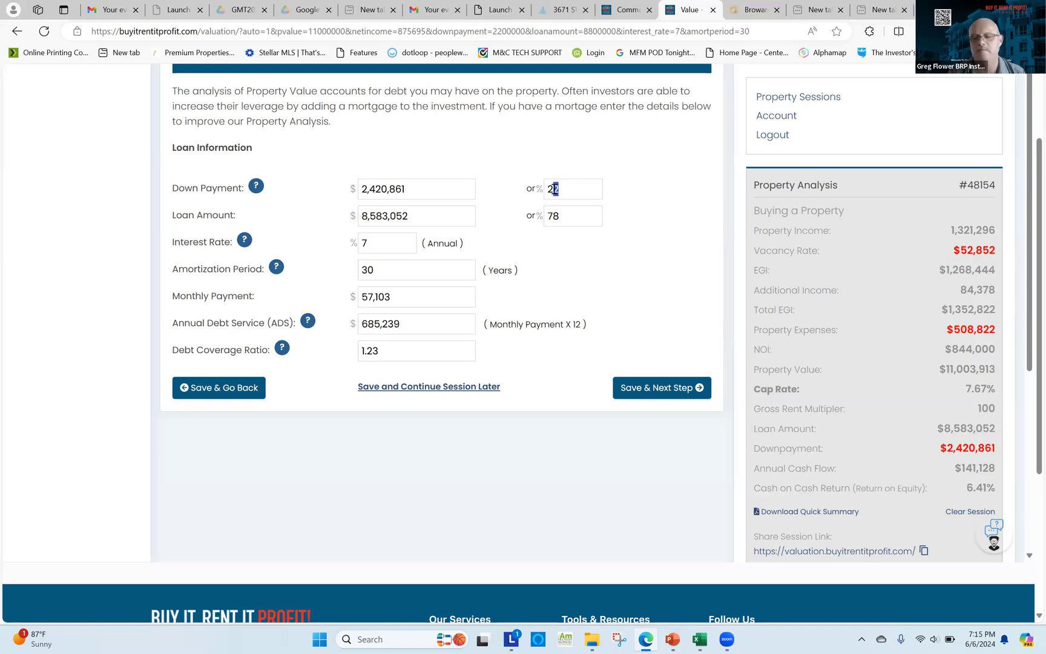
{"action": "type", "text": "3"}
{"action": "left_click", "coordinate": [635, 227]}
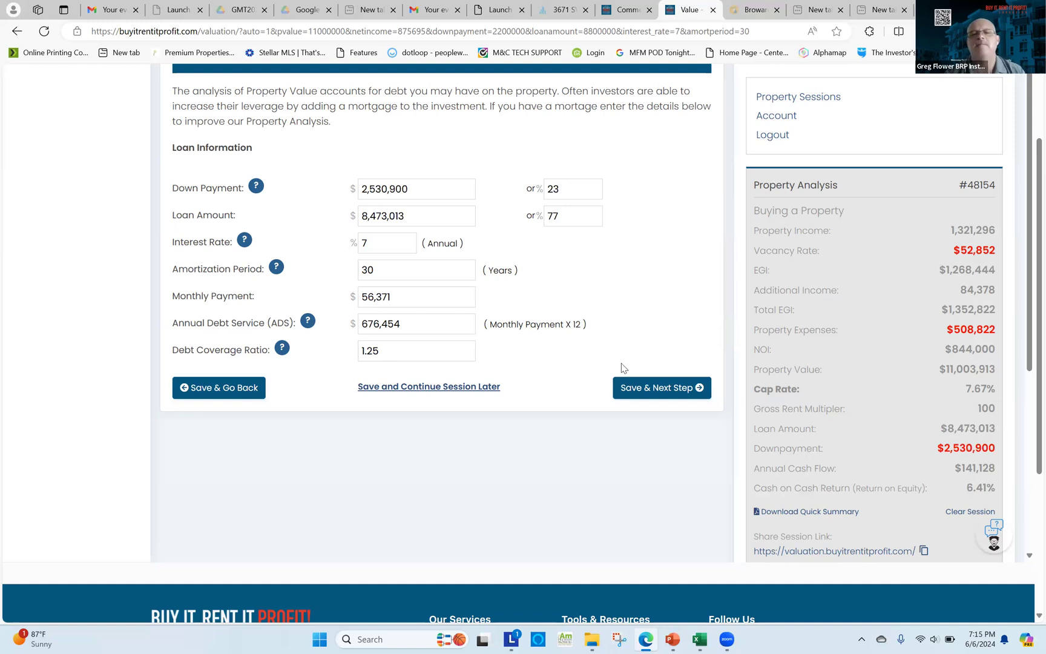
{"action": "left_click", "coordinate": [635, 390]}
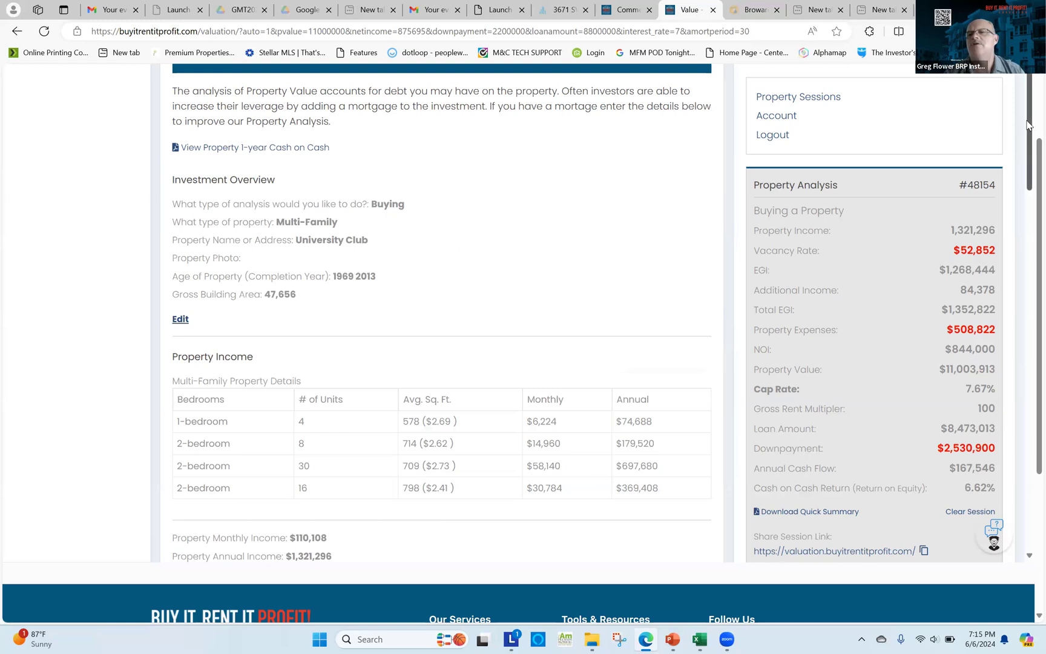
Review the analysis summary through its cash flow assumptions, then save and continue to the 10-year cash flow step
{"action": "left_click_drag", "start_coordinate": [1028, 125], "coordinate": [1028, 149]}
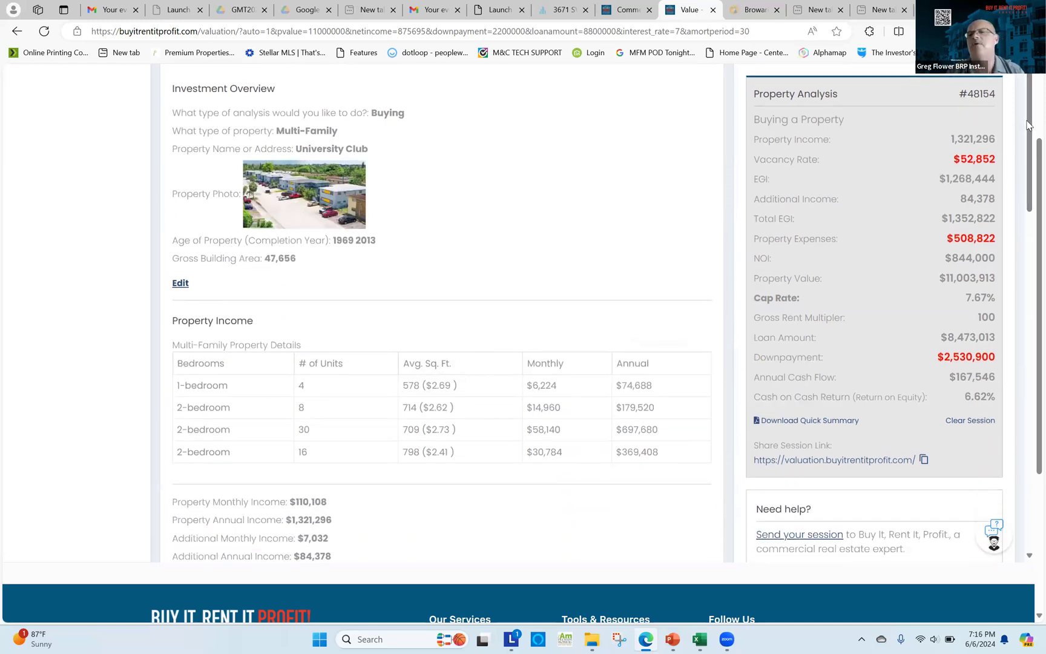
{"action": "left_click_drag", "start_coordinate": [1028, 106], "coordinate": [1028, 458]}
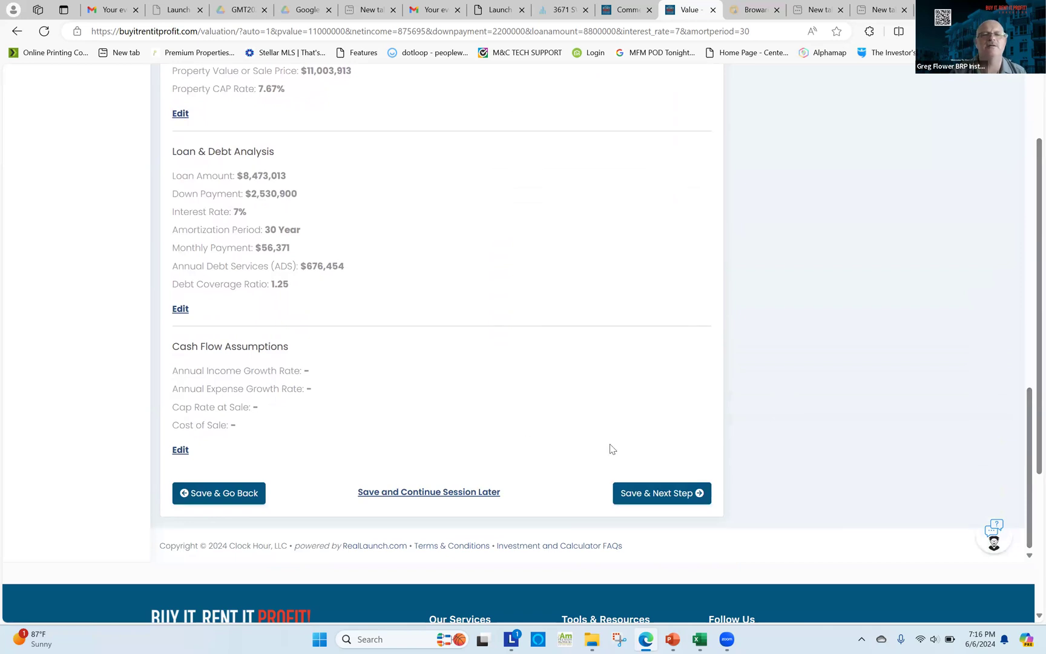
{"action": "left_click", "coordinate": [675, 494]}
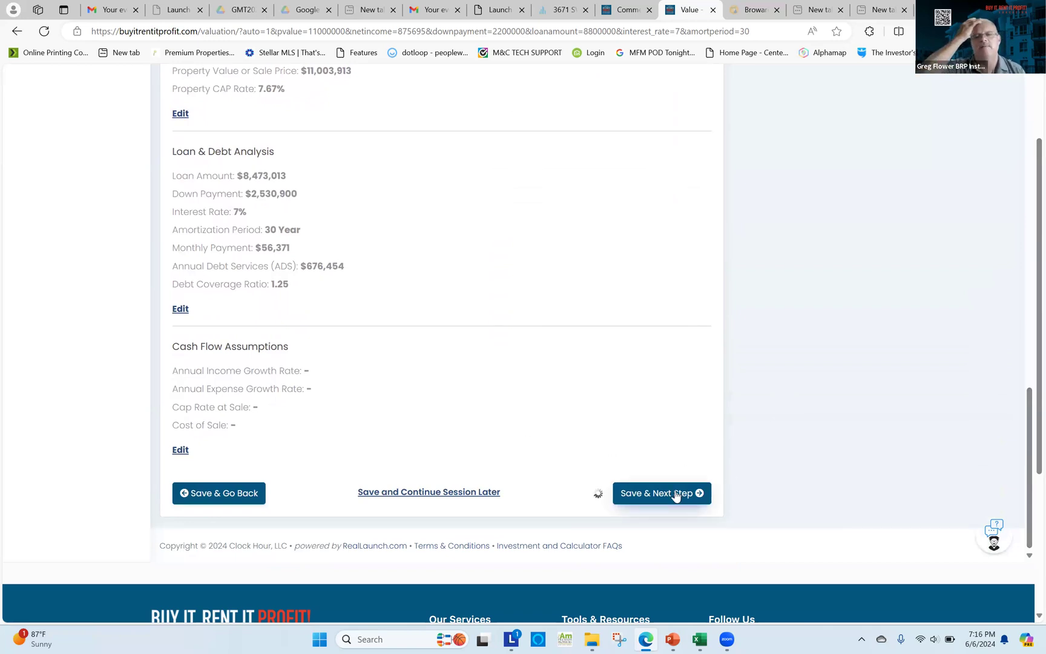
{"action": "scroll", "coordinate": [675, 490], "scroll_direction": "up", "scroll_amount": 2}
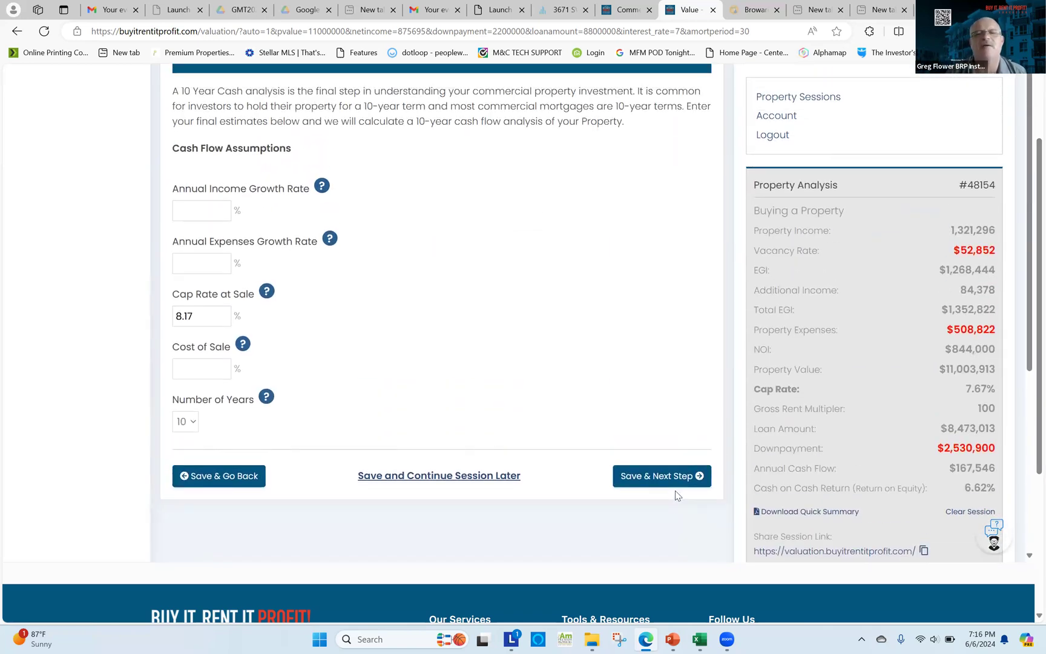
Set the annual income growth rate to 3% and the annual expenses growth rate to 1%
{"action": "left_click", "coordinate": [187, 214]}
{"action": "type", "text": "3"}
{"action": "left_click", "coordinate": [441, 273]}
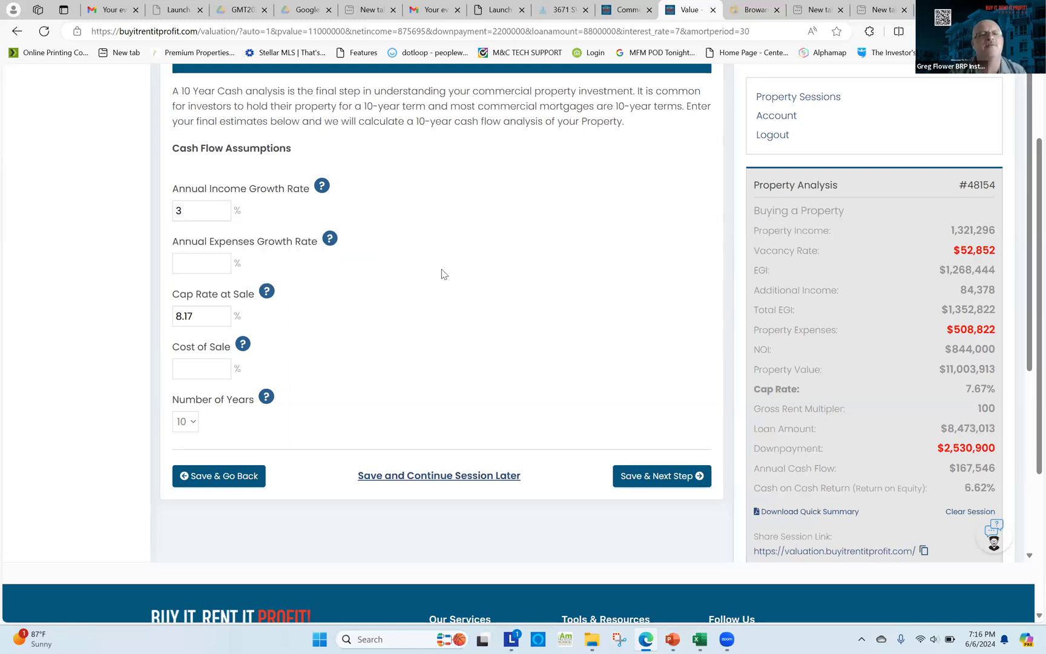
{"action": "left_click", "coordinate": [213, 266]}
{"action": "type", "text": "1"}
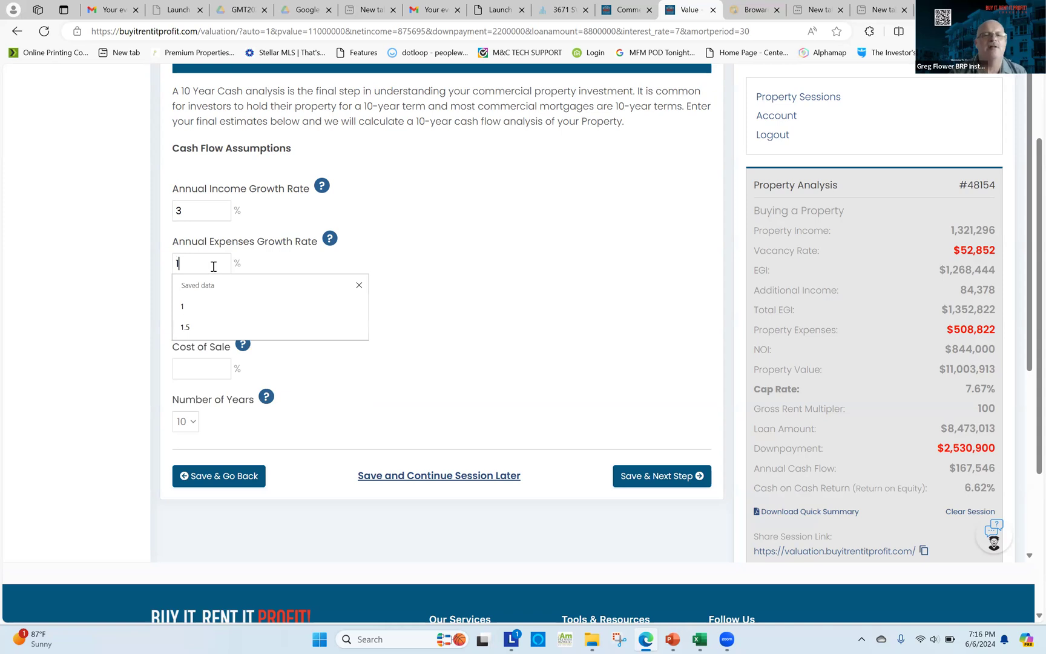
{"action": "left_click", "coordinate": [572, 280]}
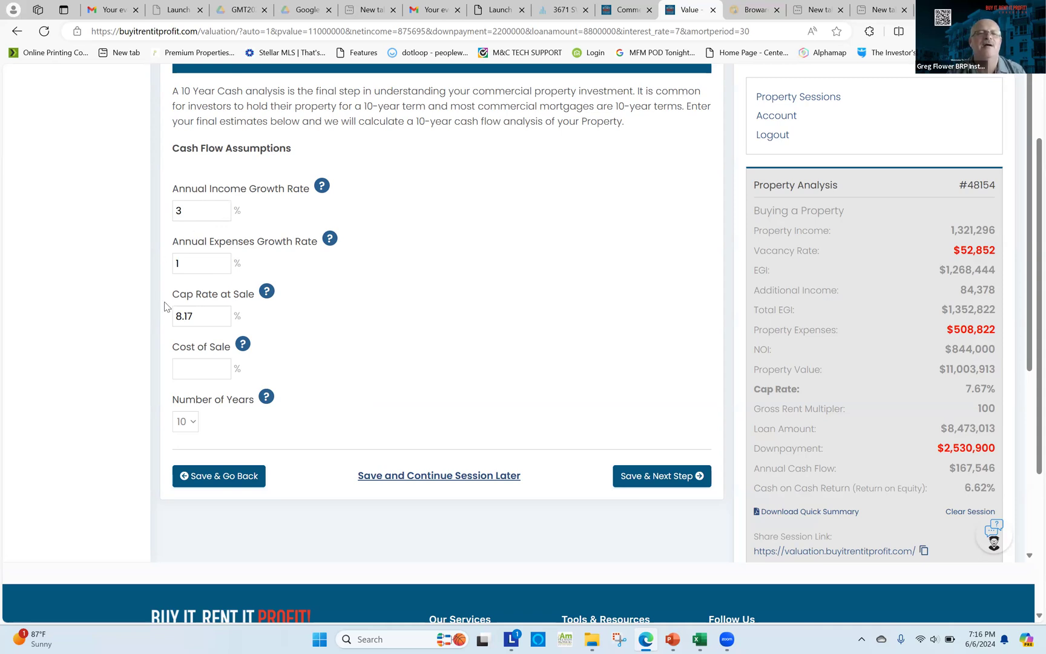
Set the cost of sale to 1.5%, then save and continue to the cash flow analysis
{"action": "left_click", "coordinate": [213, 367]}
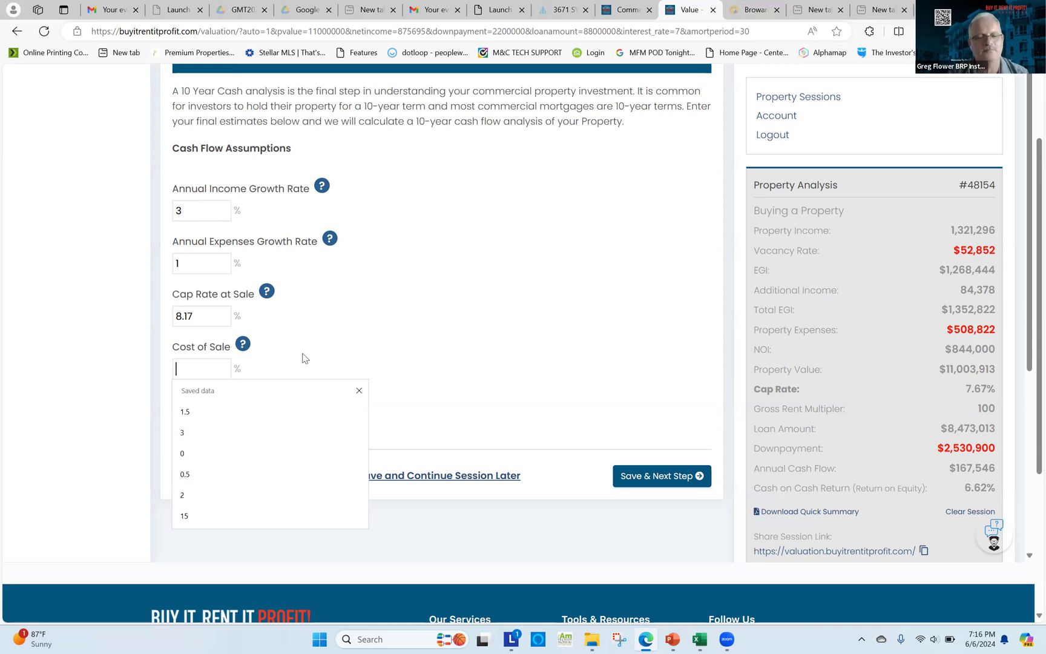
{"action": "type", "text": "1.5"}
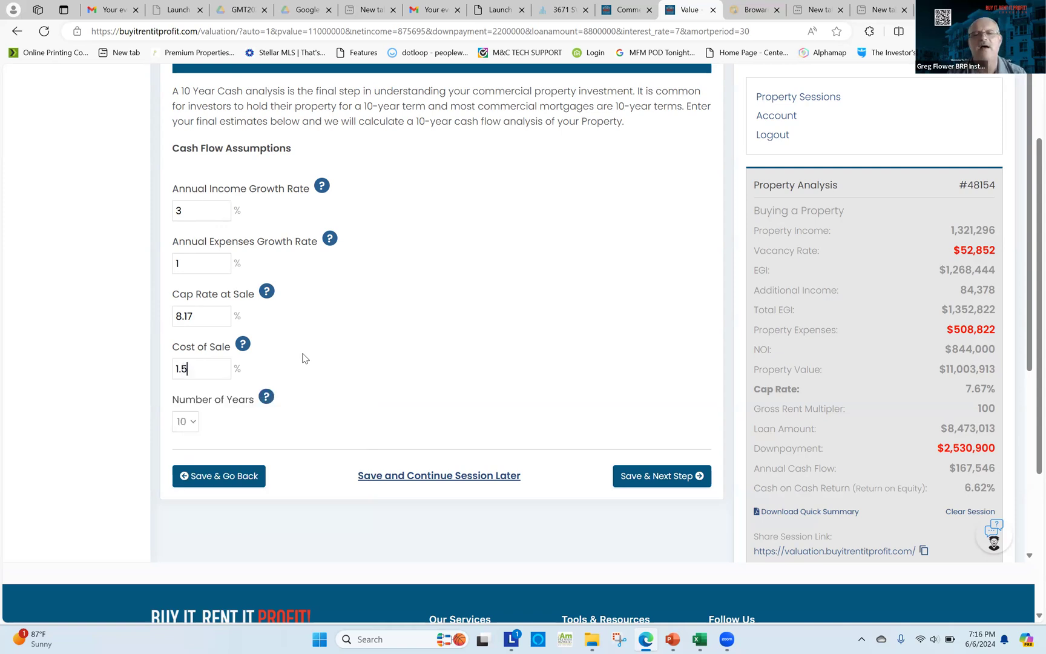
{"action": "left_click", "coordinate": [650, 474]}
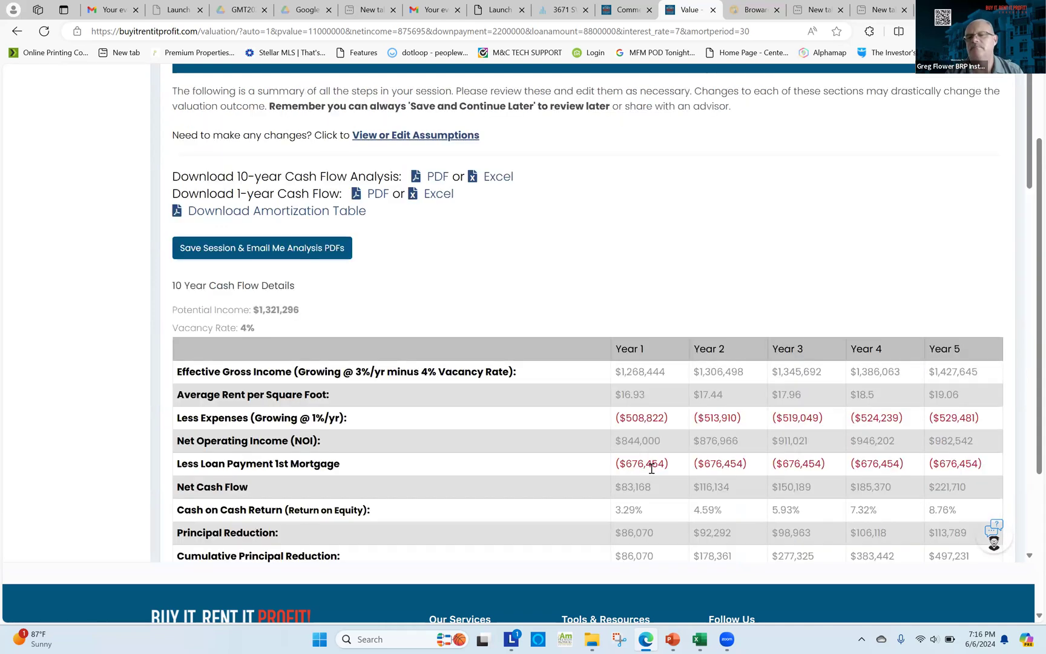
Review the 10-year cash flow tables and IRR, then download the 10-year cash flow analysis as a PDF
{"action": "left_click_drag", "start_coordinate": [1028, 121], "coordinate": [1027, 187]}
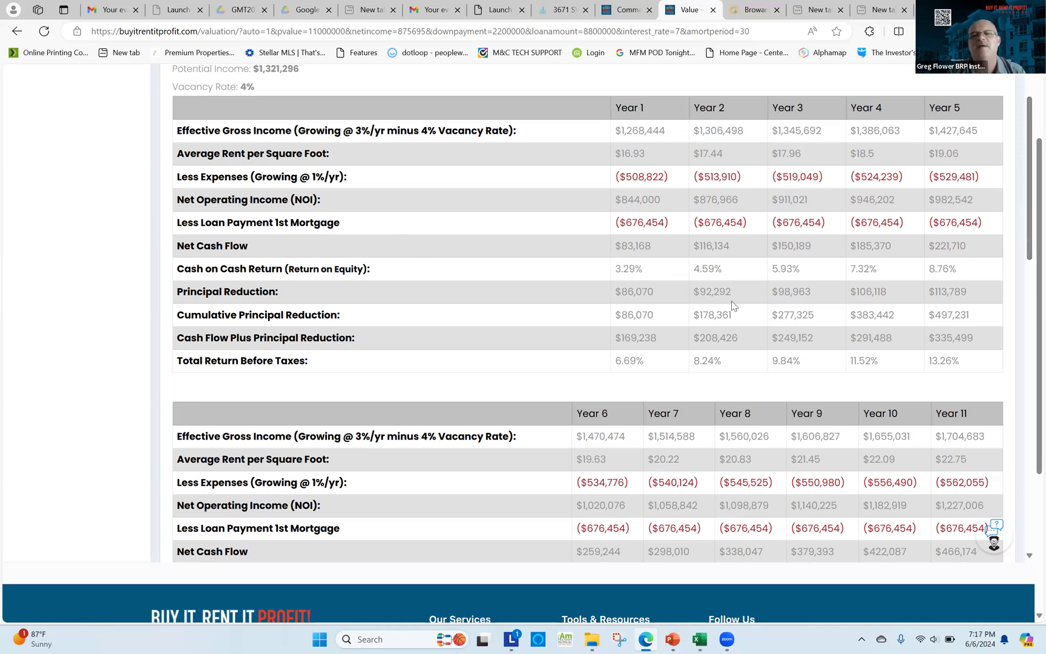
{"action": "scroll", "coordinate": [1028, 240], "scroll_direction": "down", "scroll_amount": 5}
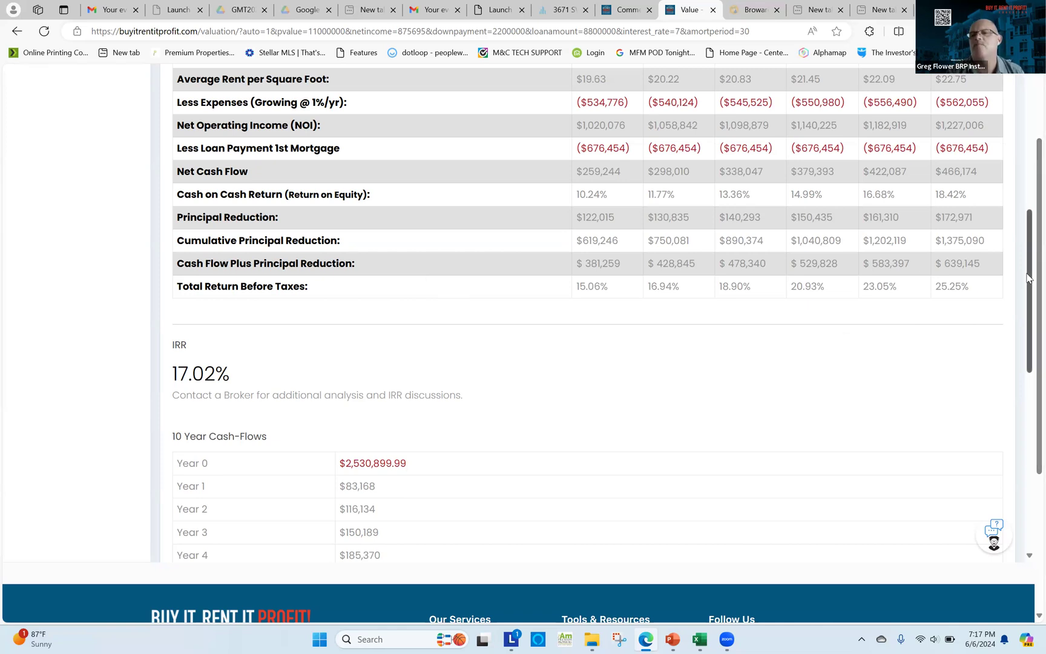
{"action": "left_click_drag", "start_coordinate": [1027, 277], "coordinate": [1023, 101]}
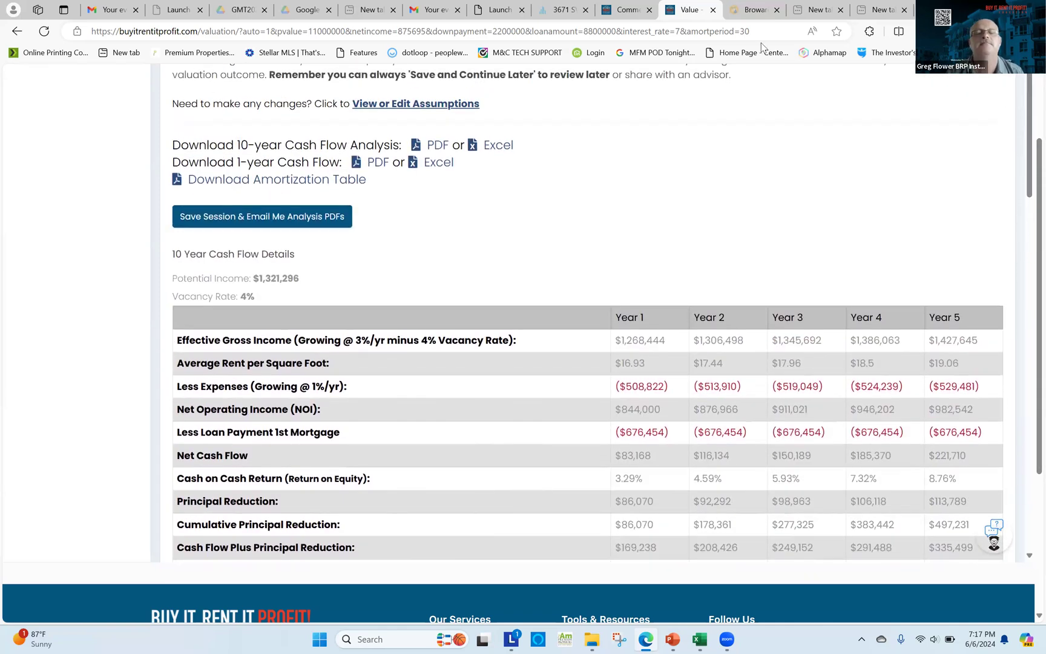
{"action": "left_click", "coordinate": [436, 146]}
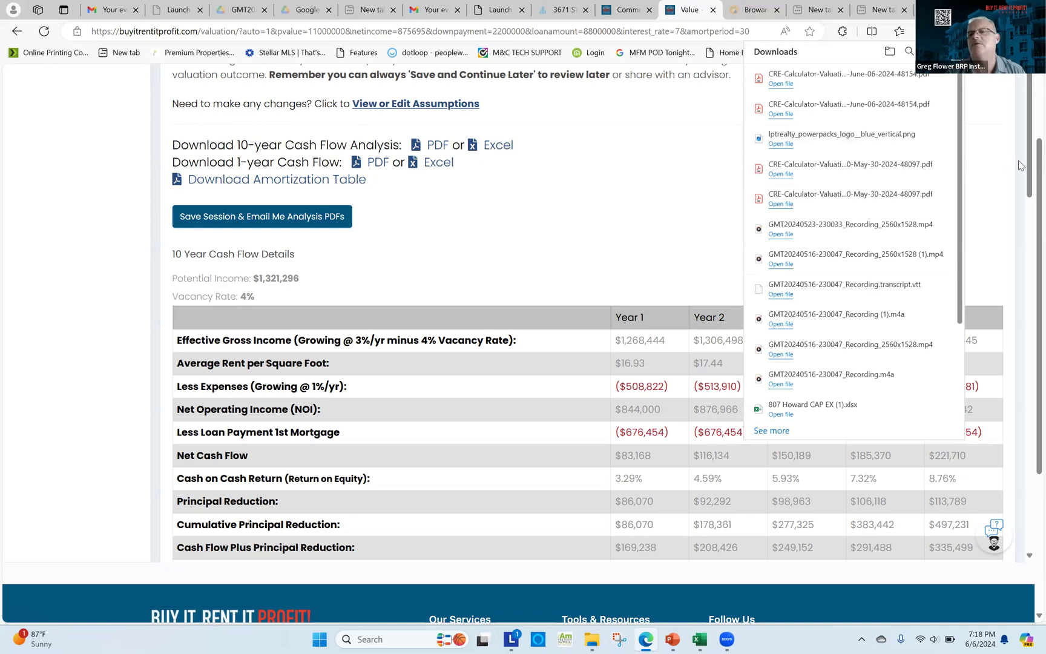
Go back to the Loan & Debt Analysis step and copy the share session link from the property analysis summary
{"action": "mouse_move", "coordinate": [1028, 162]}
{"action": "left_mouse_down"}
{"action": "mouse_move", "coordinate": [1029, 266]}
{"action": "mouse_move", "coordinate": [1028, 141]}
{"action": "left_mouse_up"}
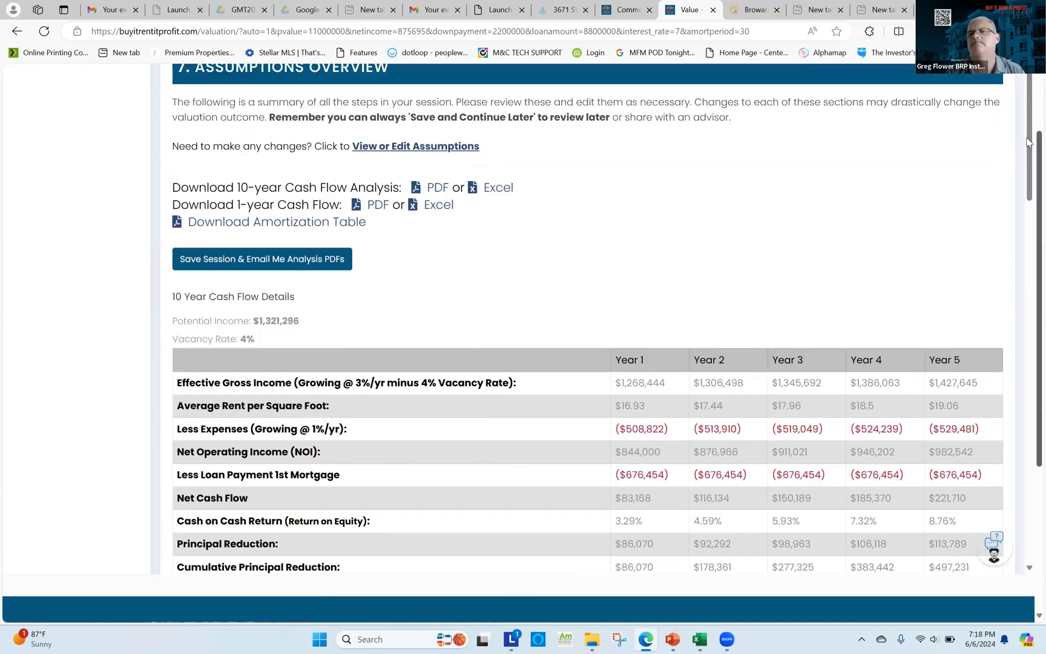
{"action": "scroll", "coordinate": [1029, 143], "scroll_direction": "up", "scroll_amount": 2}
{"action": "left_click", "coordinate": [51, 144]}
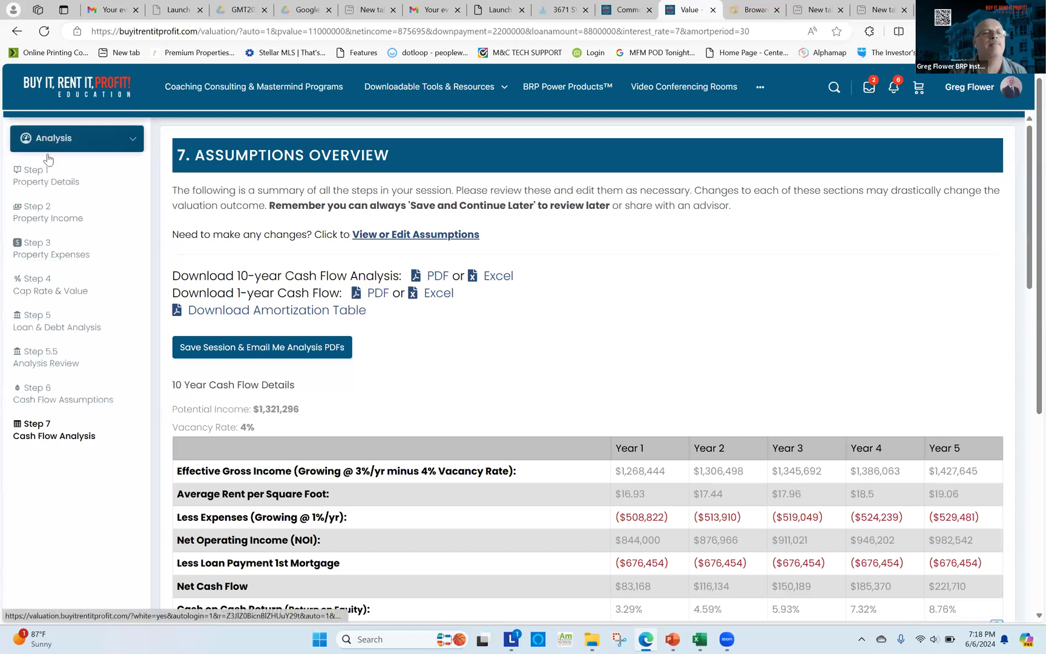
{"action": "left_click", "coordinate": [43, 330]}
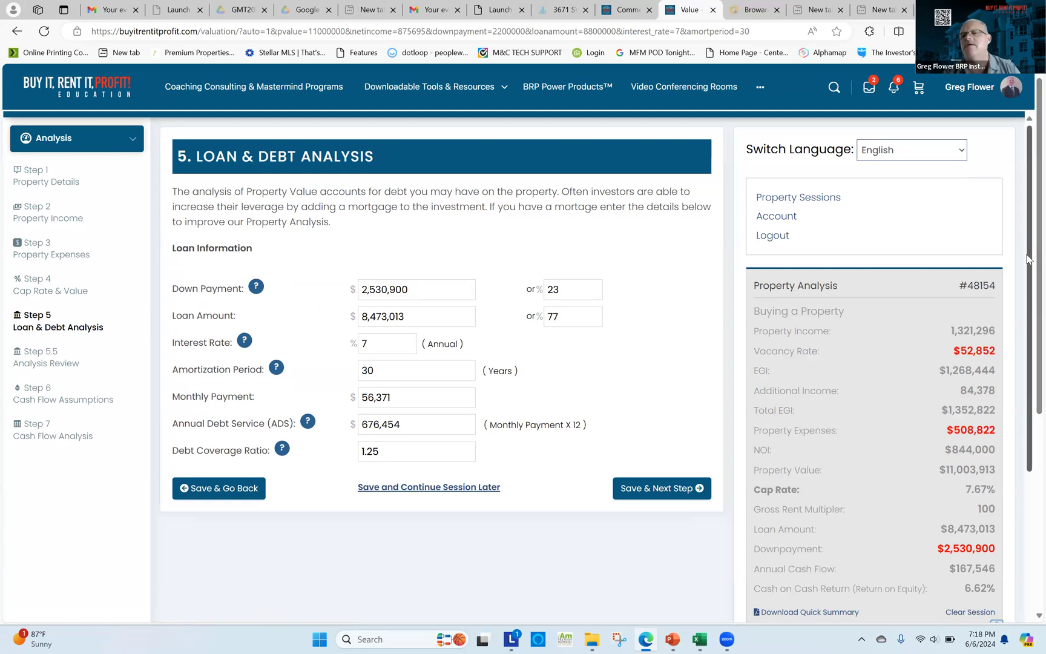
{"action": "scroll", "coordinate": [1028, 259], "scroll_direction": "down", "scroll_amount": 4}
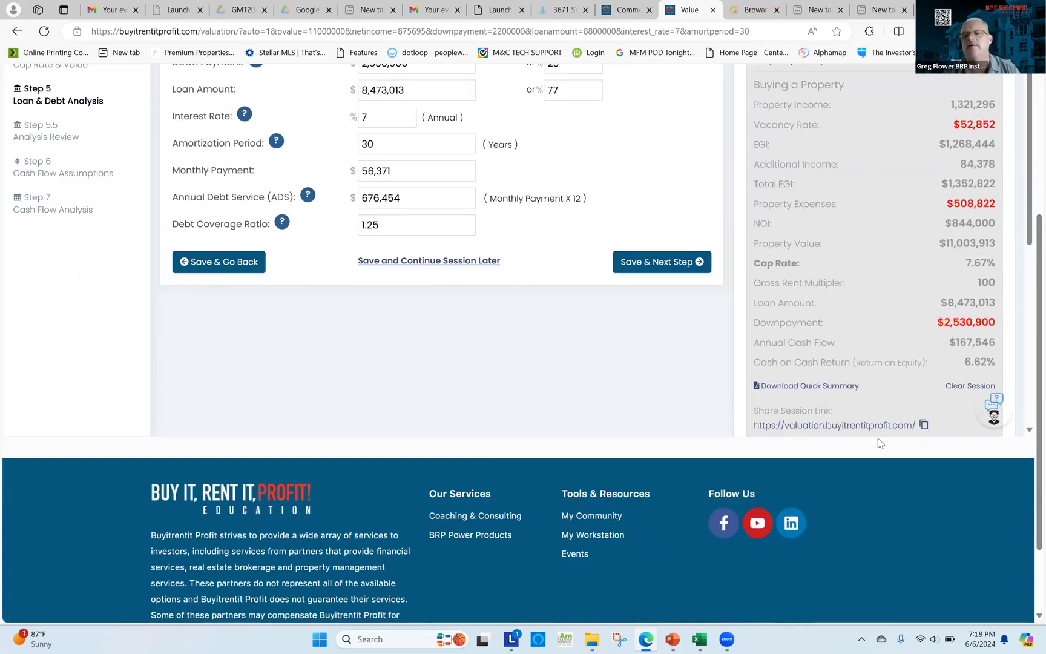
{"action": "left_click", "coordinate": [869, 431]}
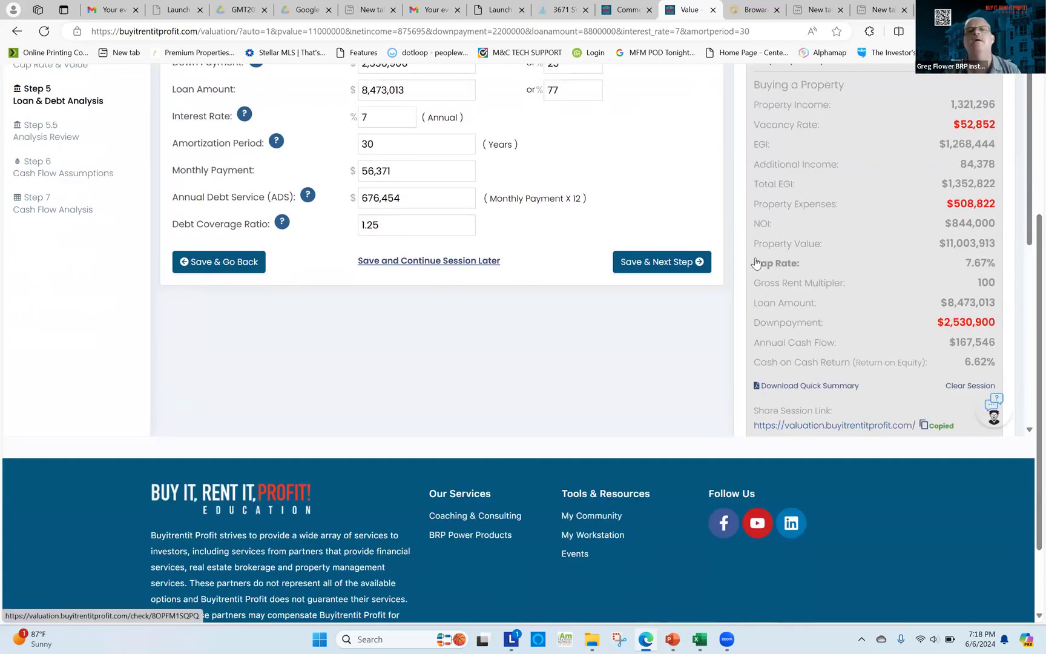
Switch to Gmail and start a new message to your own e-mail address with the subject "univerity"
{"action": "left_click", "coordinate": [439, 13]}
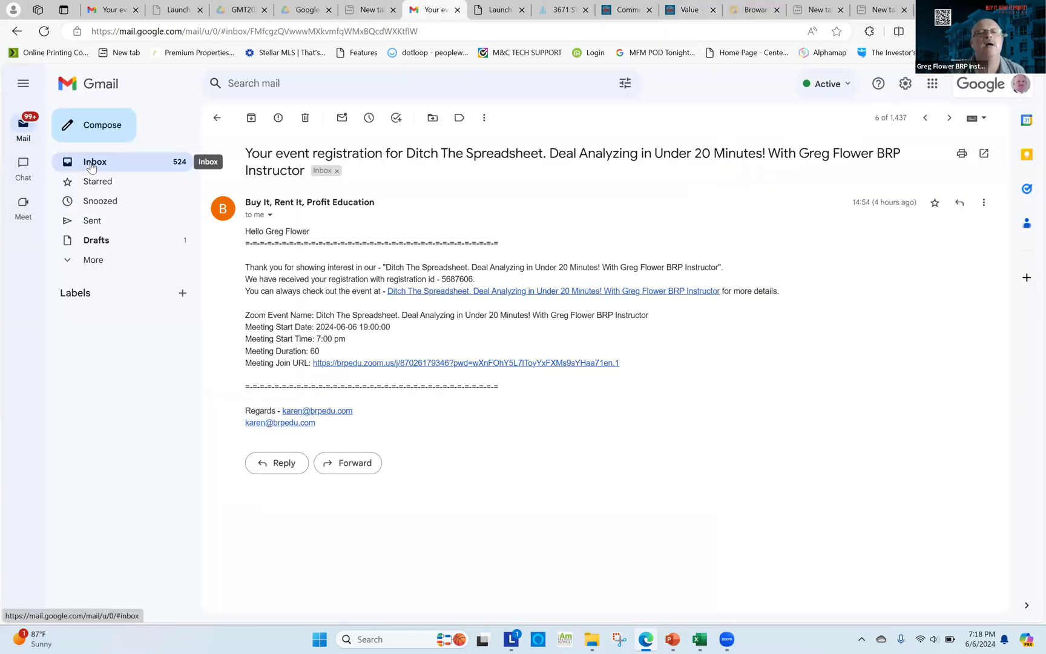
{"action": "left_click", "coordinate": [105, 123]}
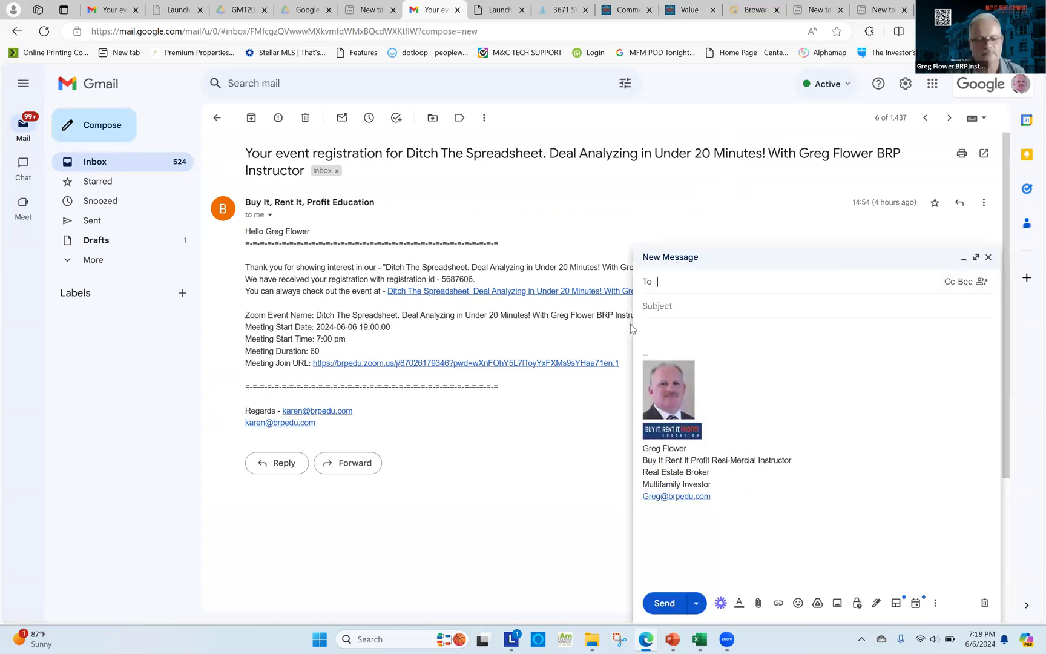
{"action": "type", "text": "g"}
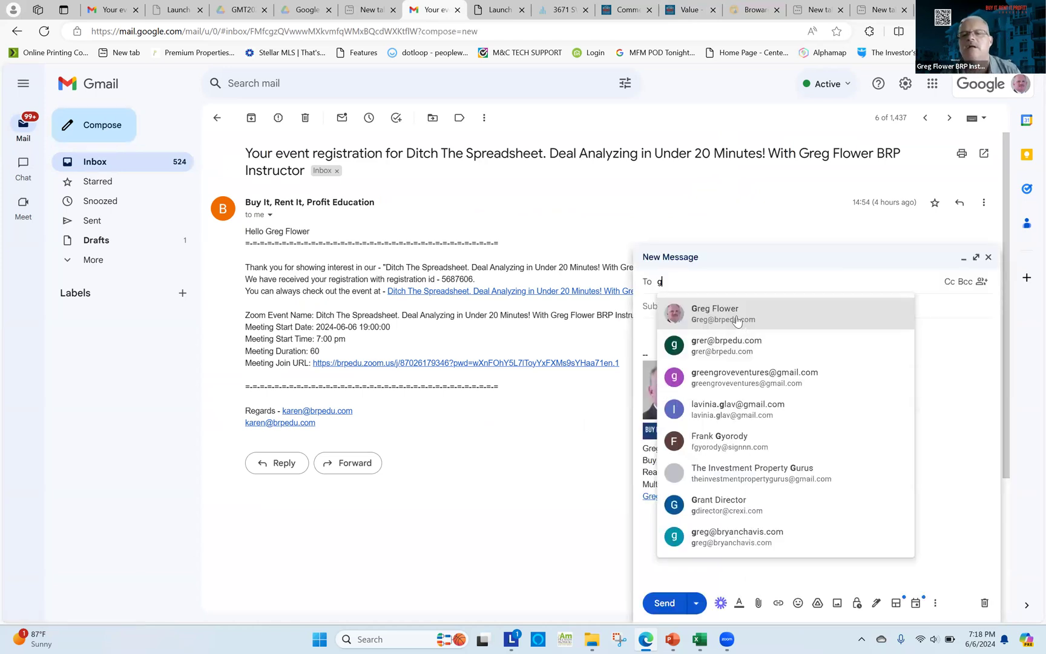
{"action": "left_click", "coordinate": [740, 321]}
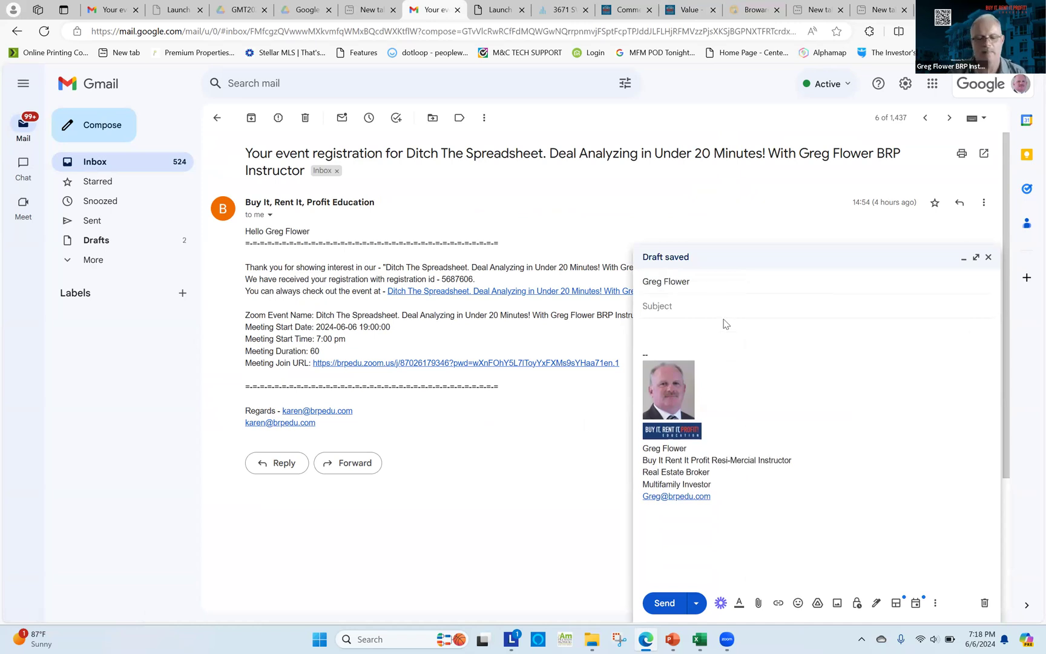
{"action": "type", "text": "un"}
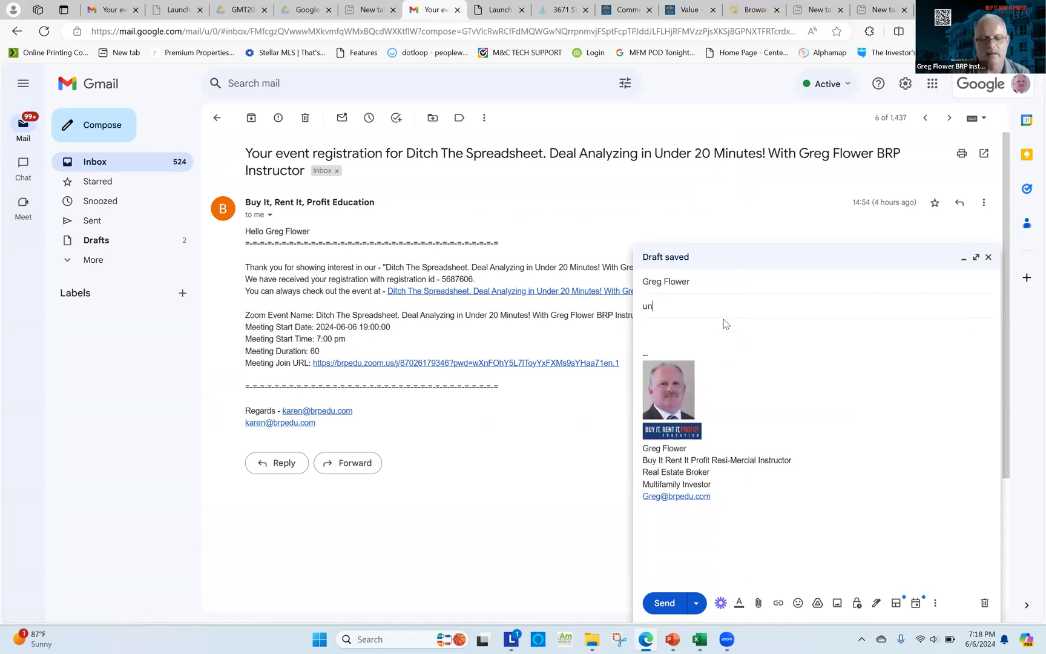
{"action": "type", "text": "iverity"}
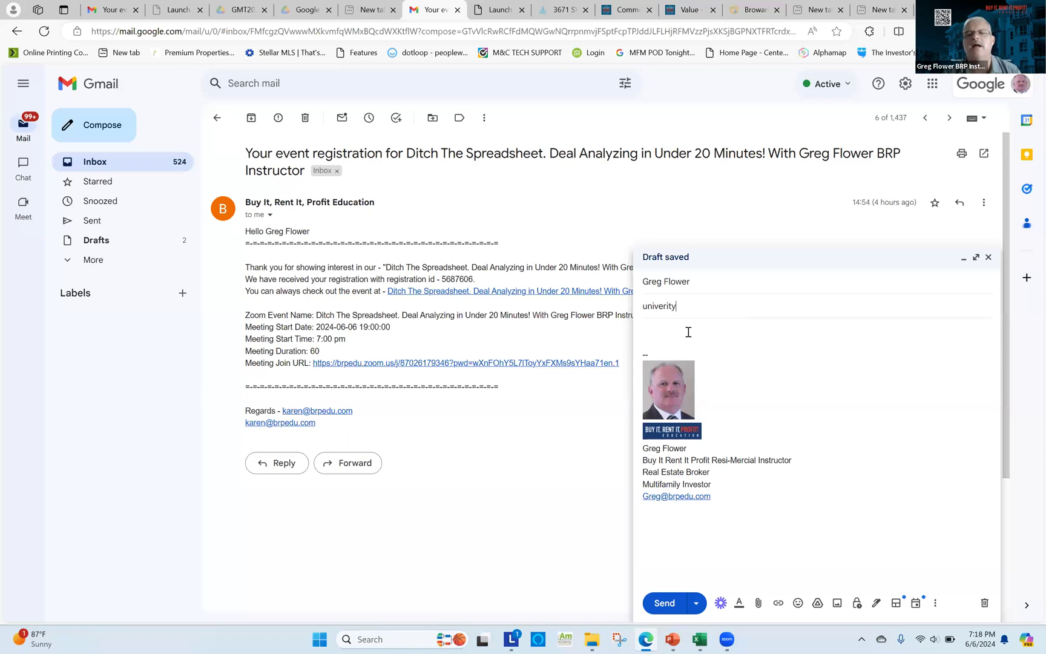
Paste the copied session link into the message body and send the e-mail
{"action": "left_click", "coordinate": [686, 331]}
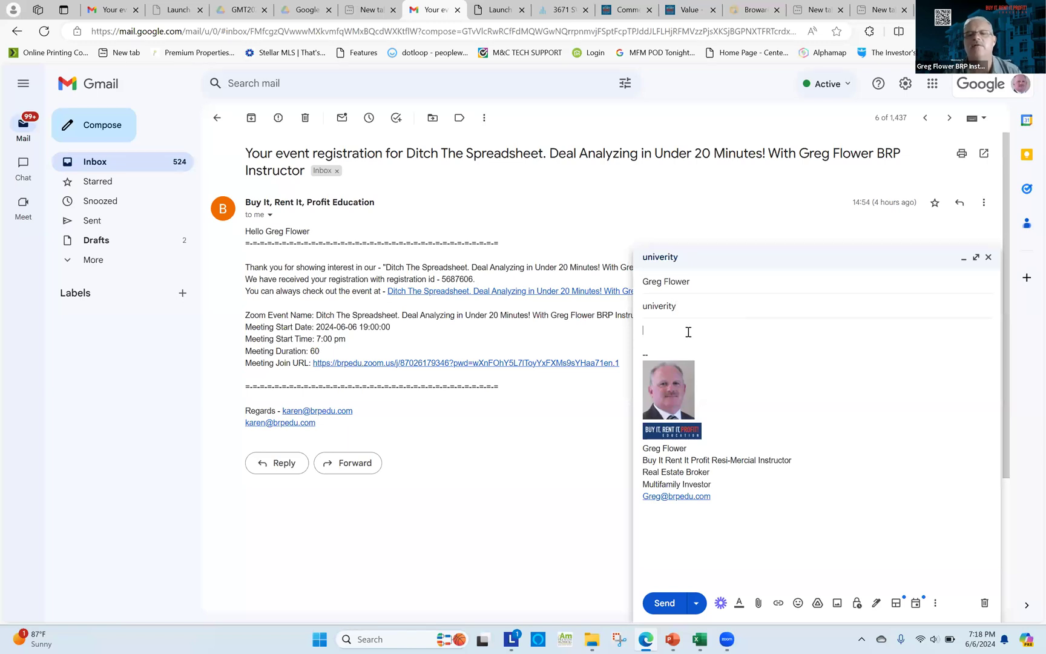
{"action": "key", "text": "ctrl+v"}
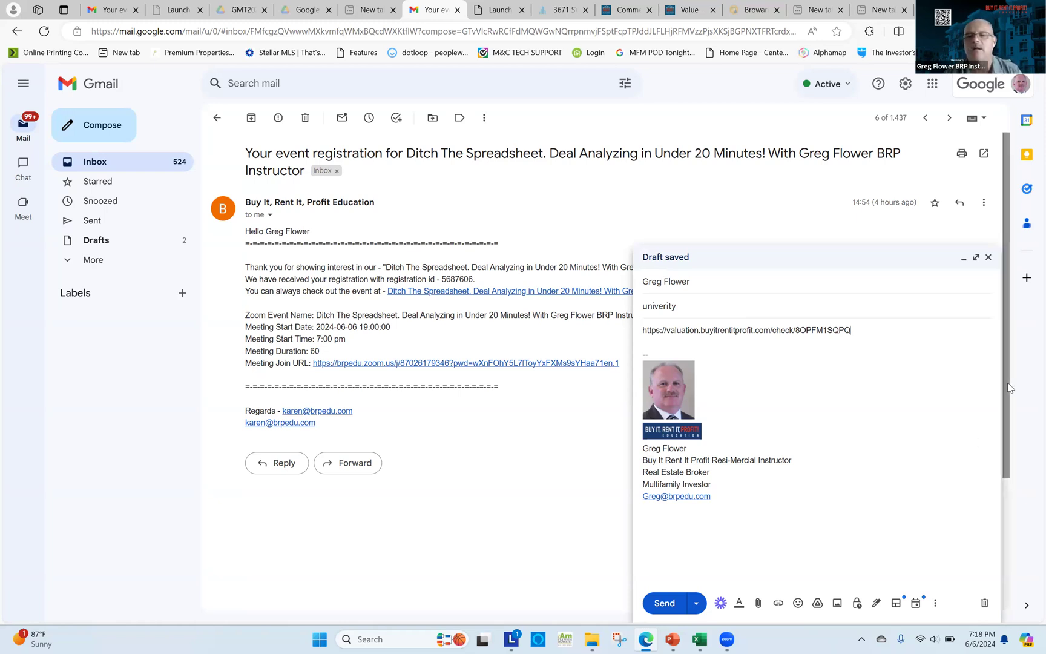
{"action": "scroll", "coordinate": [878, 485], "scroll_direction": "down", "scroll_amount": 1}
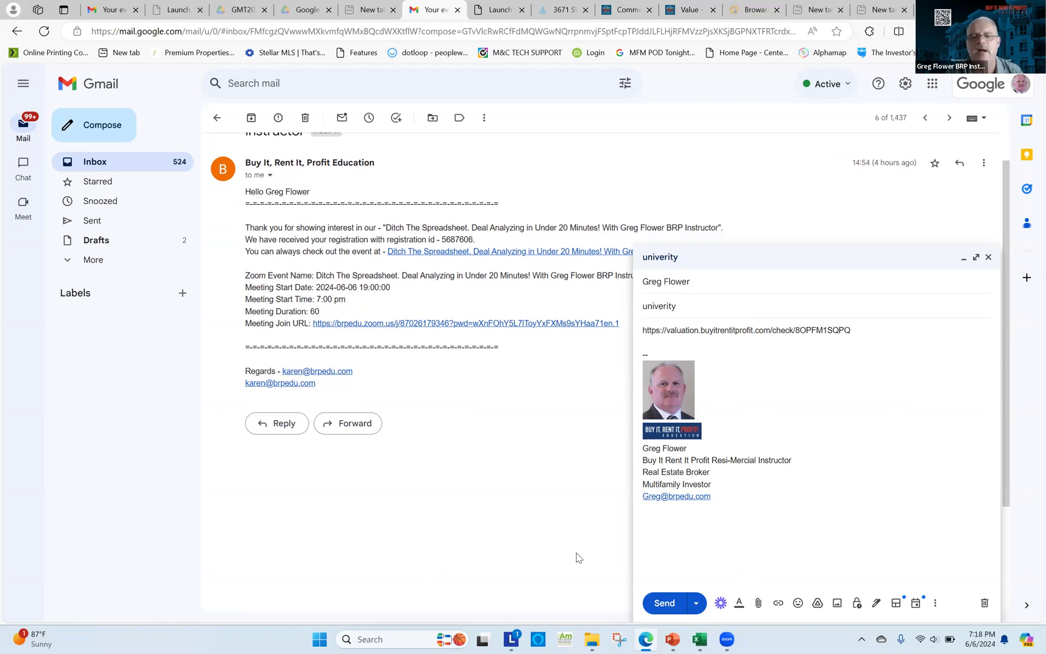
{"action": "key", "text": "ctrl+Return"}
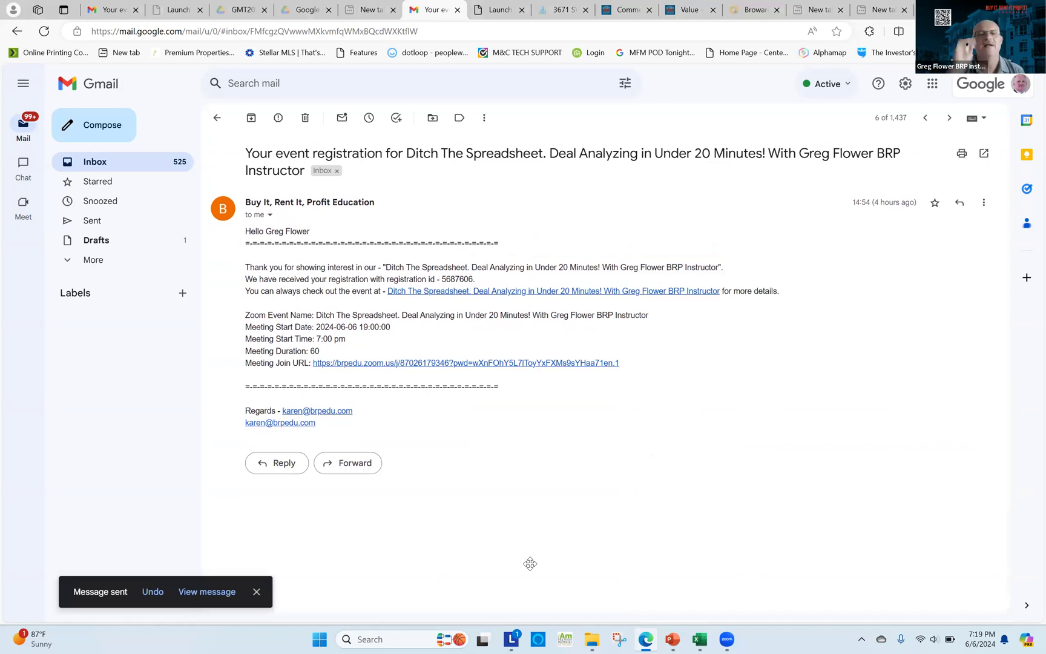
Open the received "univerity" message from the inbox and follow its session link to the shared analysis
{"action": "left_click", "coordinate": [96, 169]}
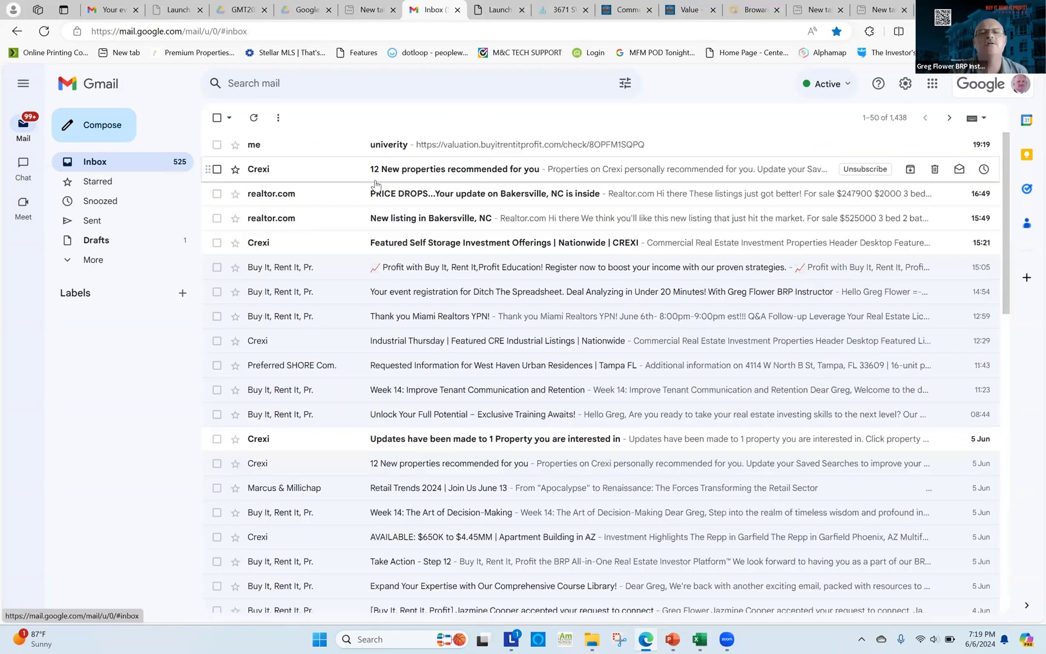
{"action": "left_click", "coordinate": [448, 153]}
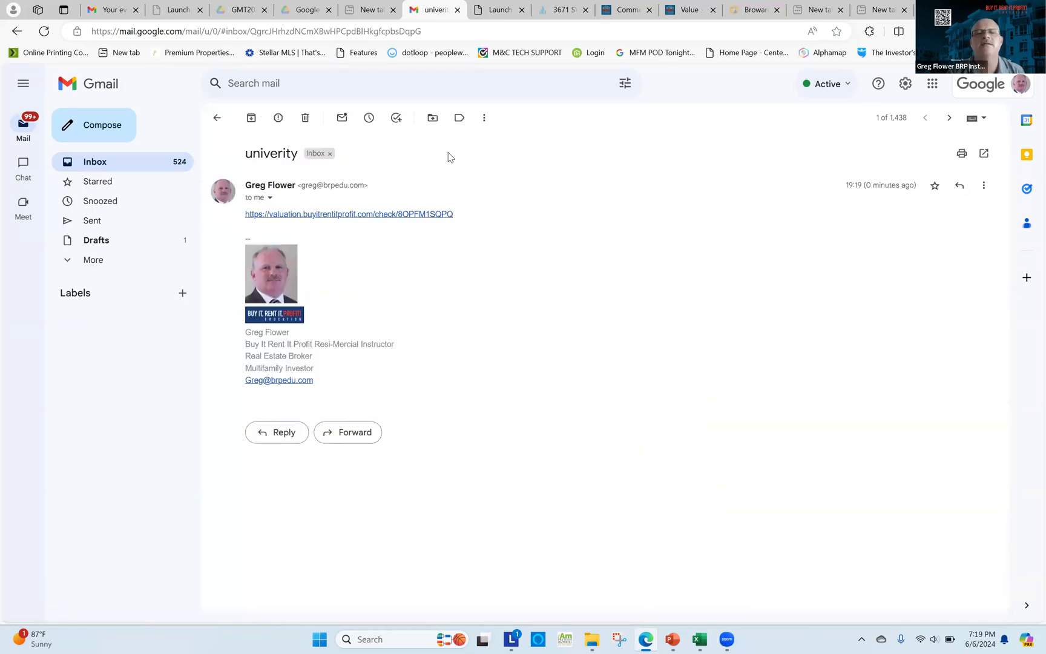
{"action": "left_click", "coordinate": [337, 216]}
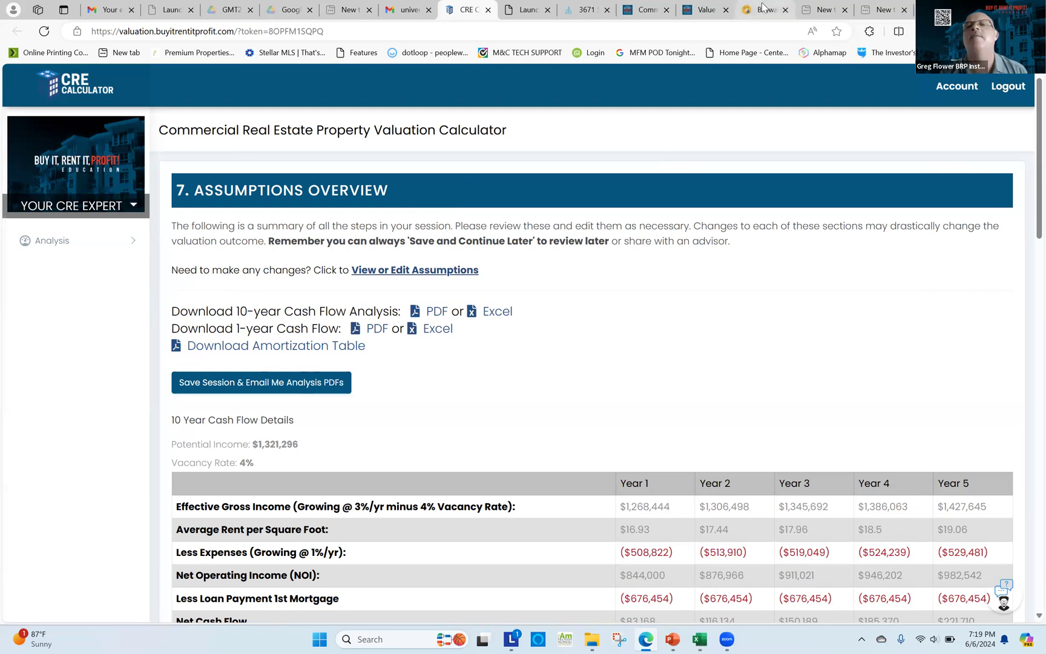
Return to the original valuation session's Property Income step and set the 1 bedroom unit rent to $1,600
{"action": "left_click", "coordinate": [715, 12]}
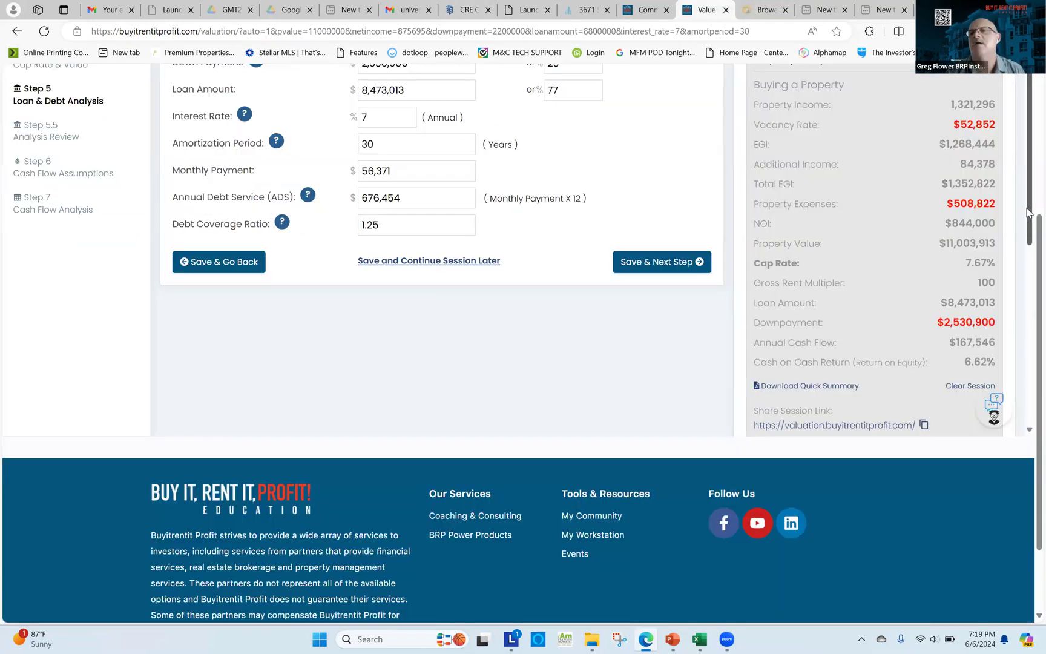
{"action": "scroll", "coordinate": [1027, 238], "scroll_direction": "up", "scroll_amount": 3}
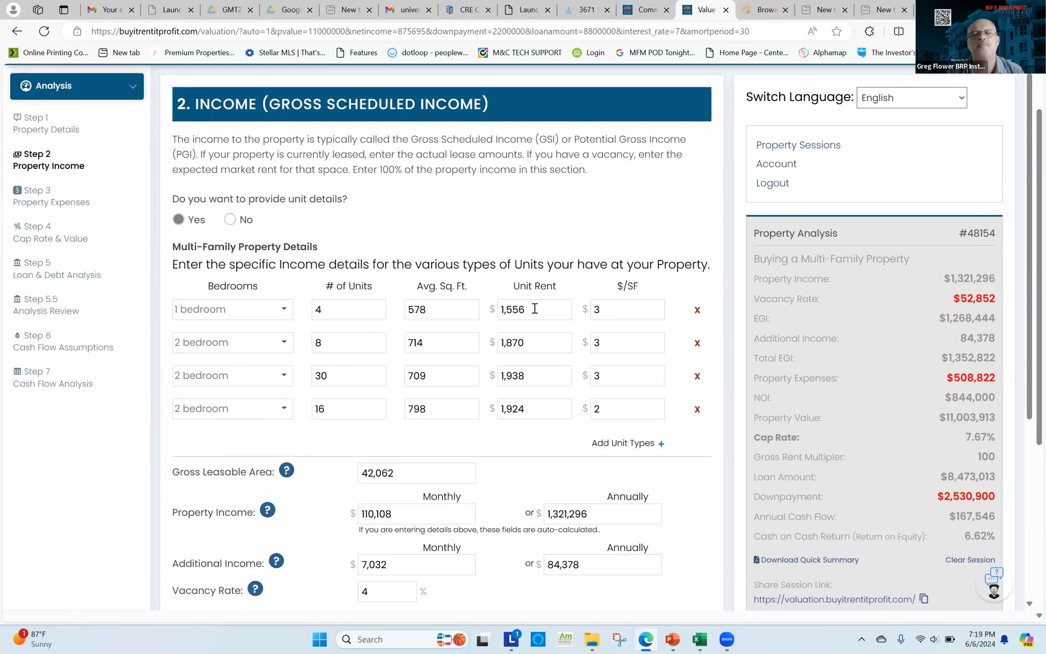
{"action": "left_click_drag", "start_coordinate": [535, 308], "coordinate": [491, 309]}
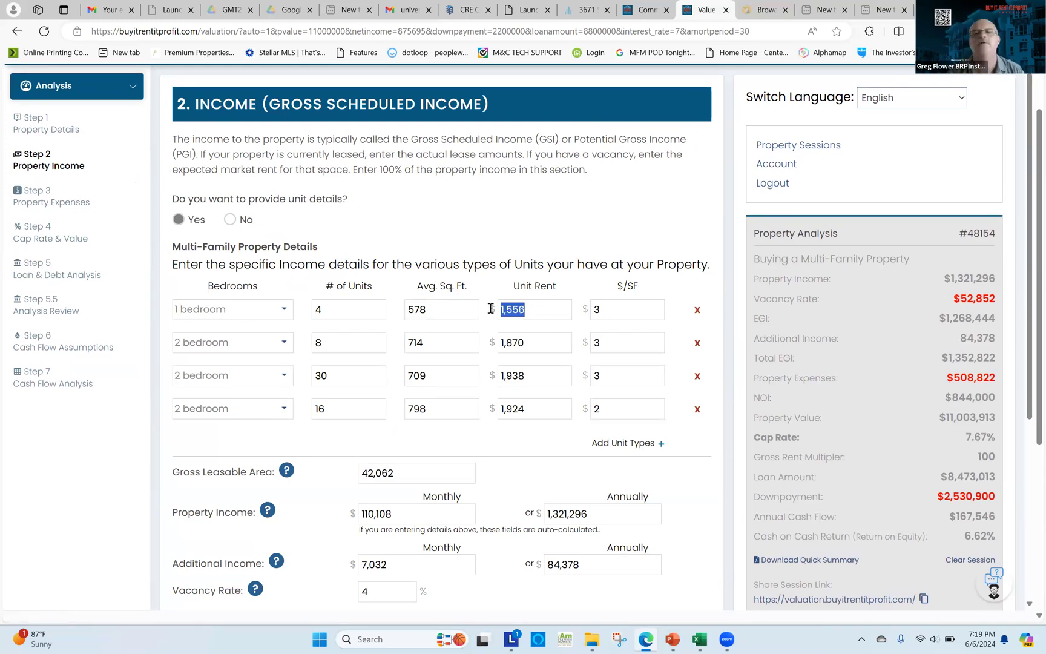
{"action": "key", "text": "BackSpace"}
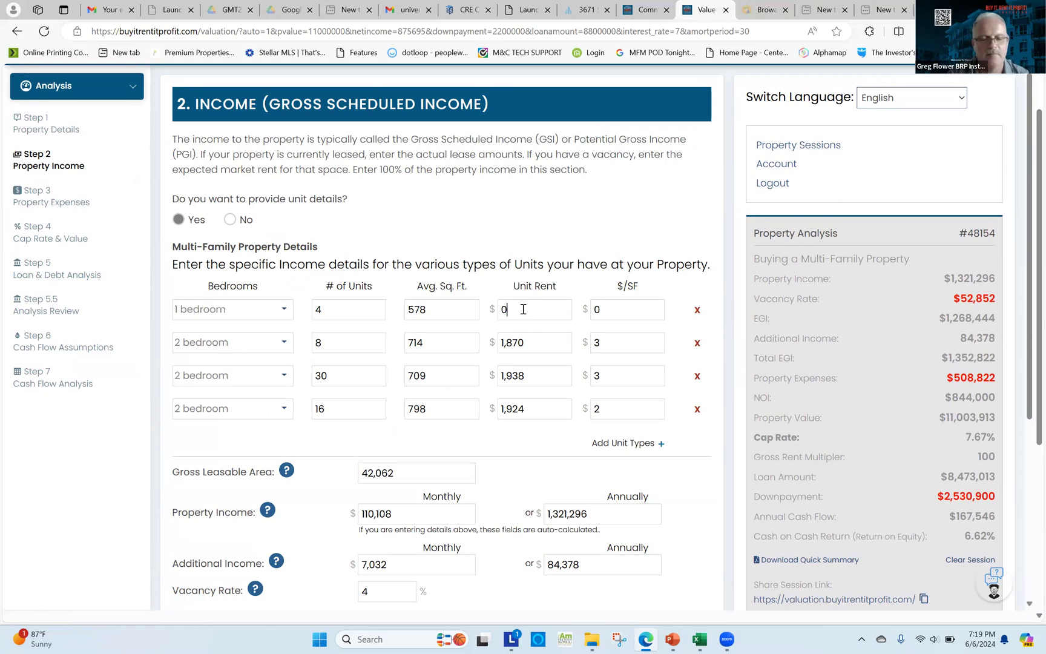
{"action": "type", "text": "1600"}
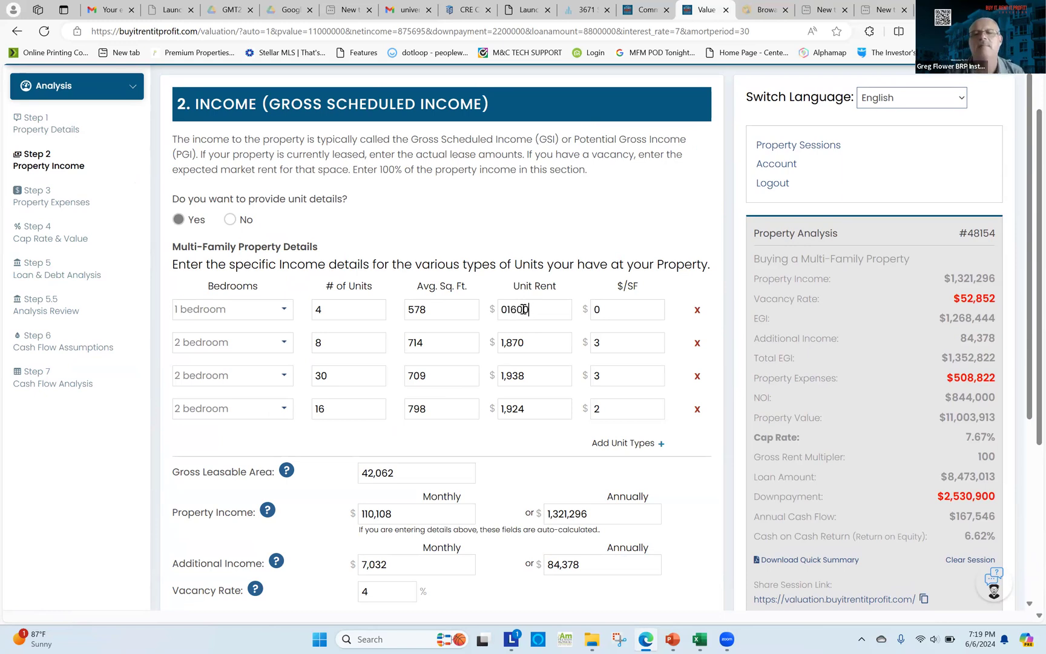
Set the unit rent for the eight 714 sq. ft. 2 bedroom units to $2000
{"action": "double_click", "coordinate": [501, 345]}
{"action": "key", "text": "BackSpace"}
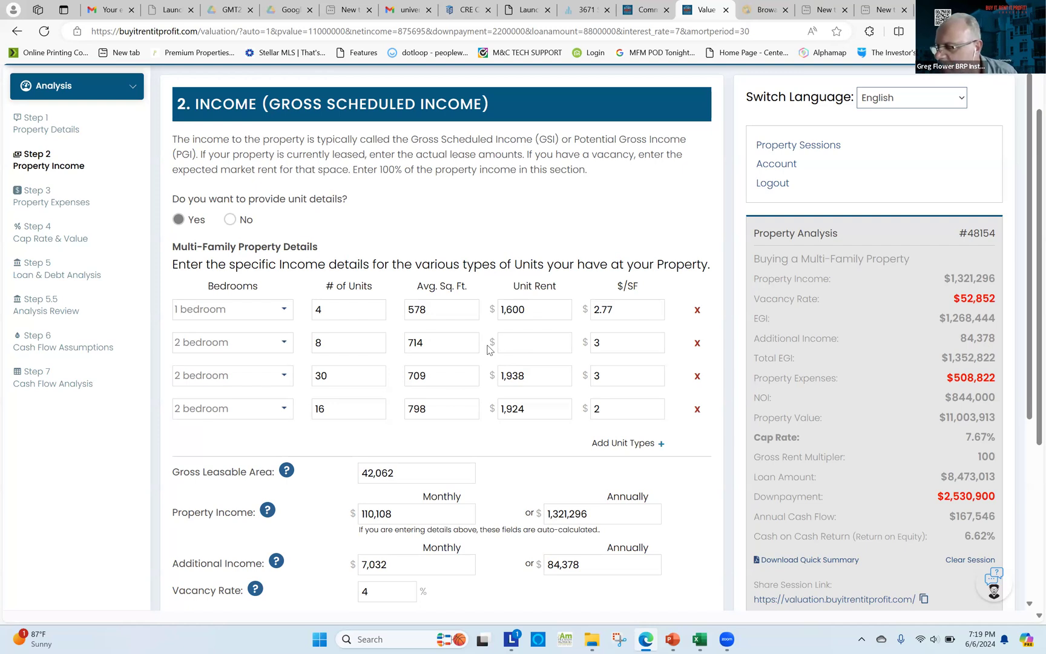
{"action": "type", "text": "20009"}
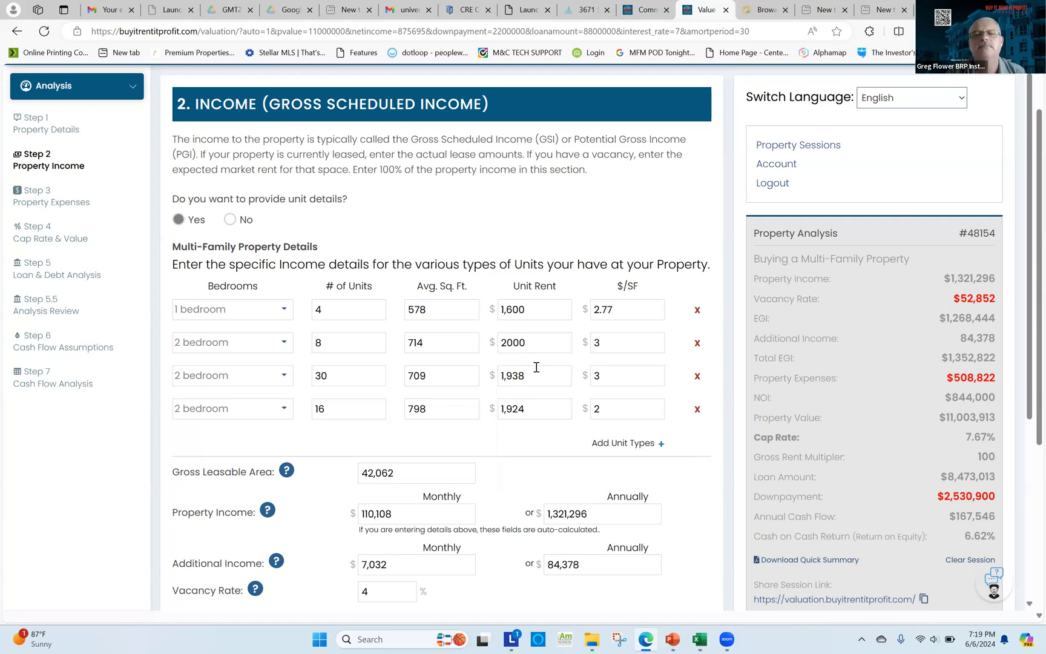
Set the unit rent for the thirty 709 sq. ft. 2 bedroom units to $2,100
{"action": "left_click_drag", "start_coordinate": [533, 378], "coordinate": [496, 385]}
{"action": "key", "text": "BackSpace"}
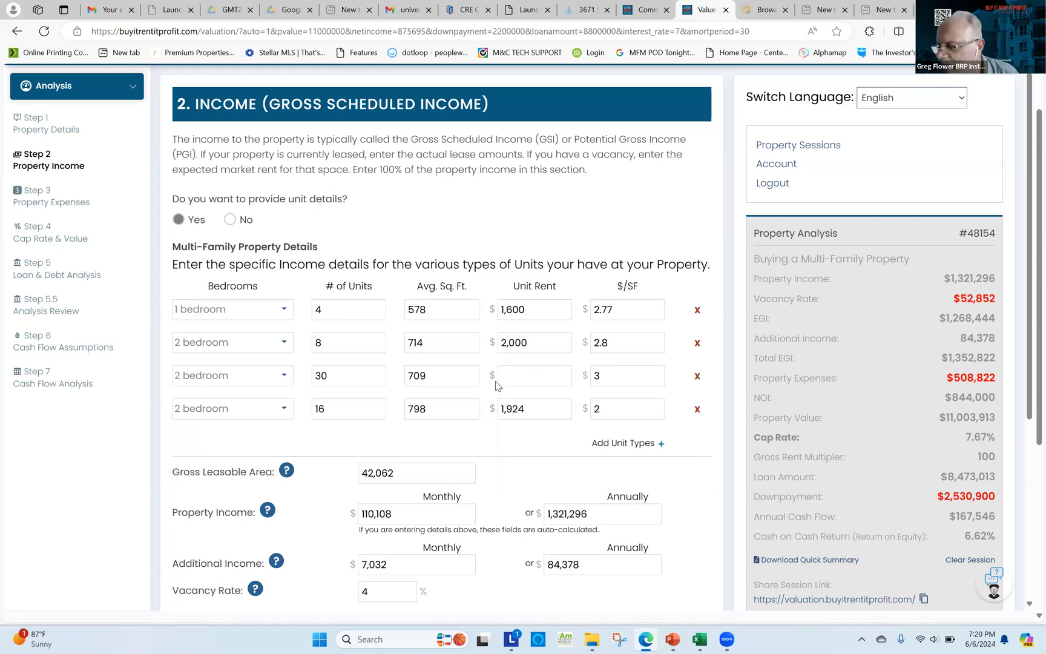
{"action": "type", "text": "2100"}
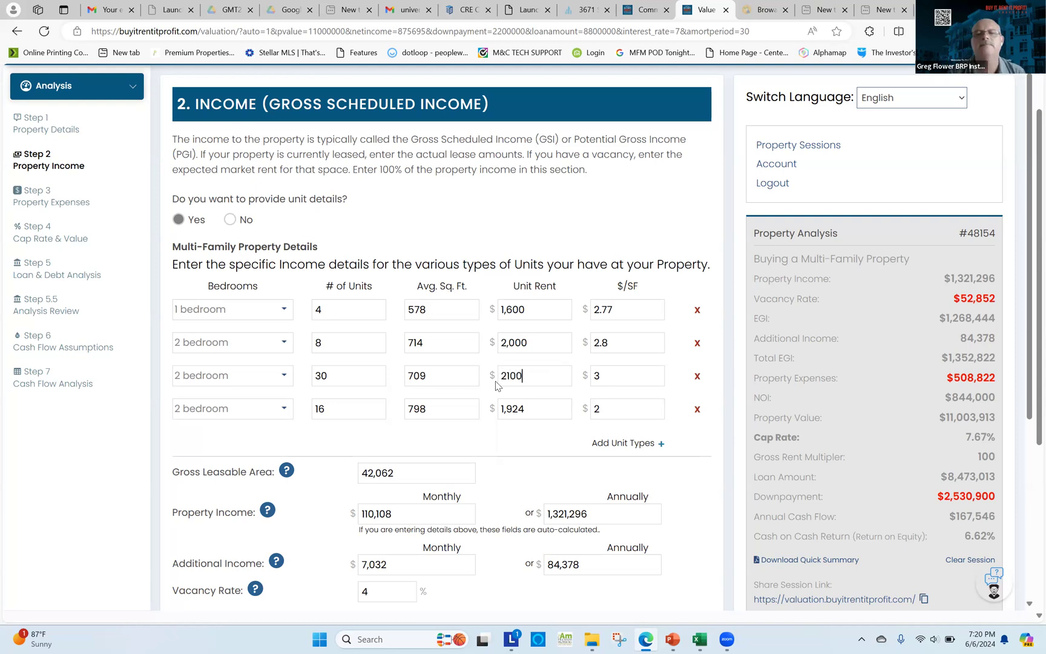
Set the unit rent for the sixteen 798 sq. ft. 2 bedroom units to $2,275
{"action": "left_click", "coordinate": [528, 409]}
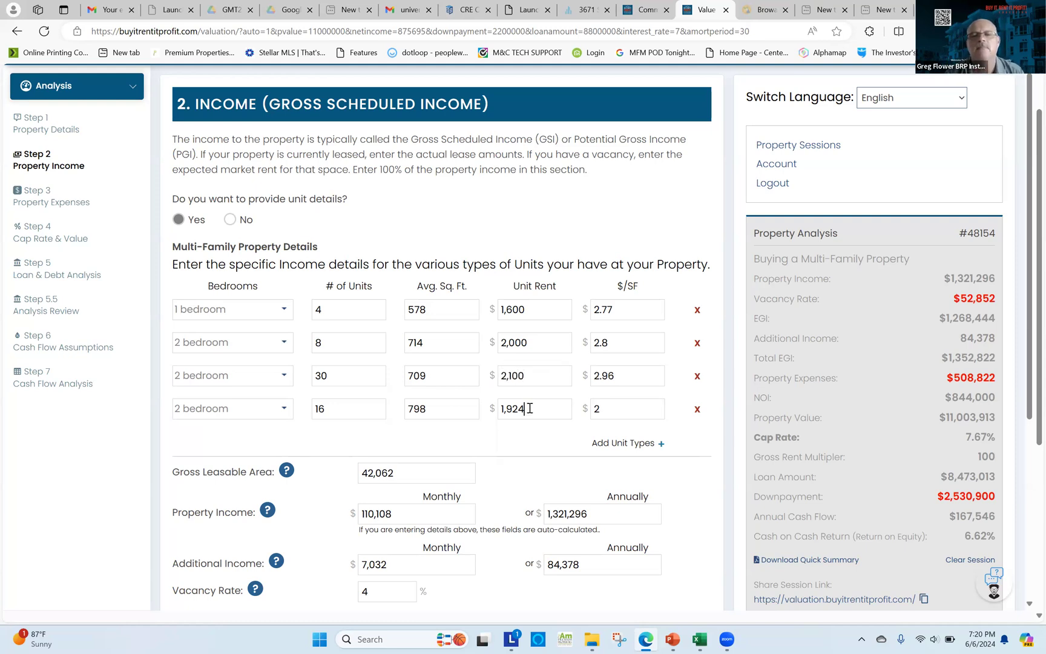
{"action": "key", "text": "BackSpace"}
{"action": "key", "text": "BackSpace"}
{"action": "key", "text": "BackSpace"}
{"action": "key", "text": "BackSpace"}
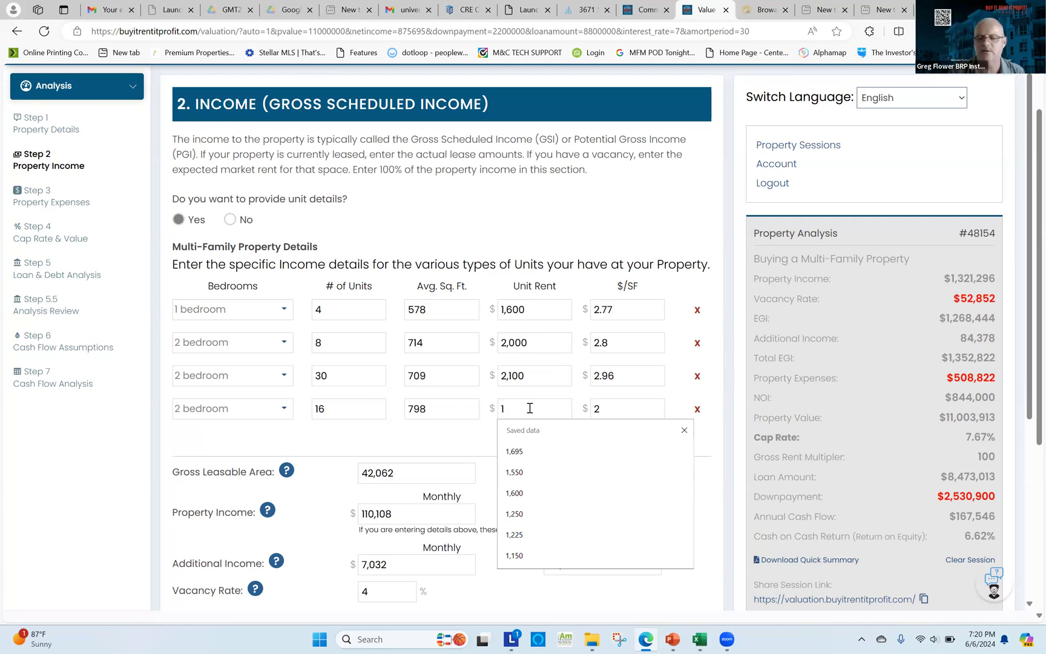
{"action": "key", "text": "BackSpace"}
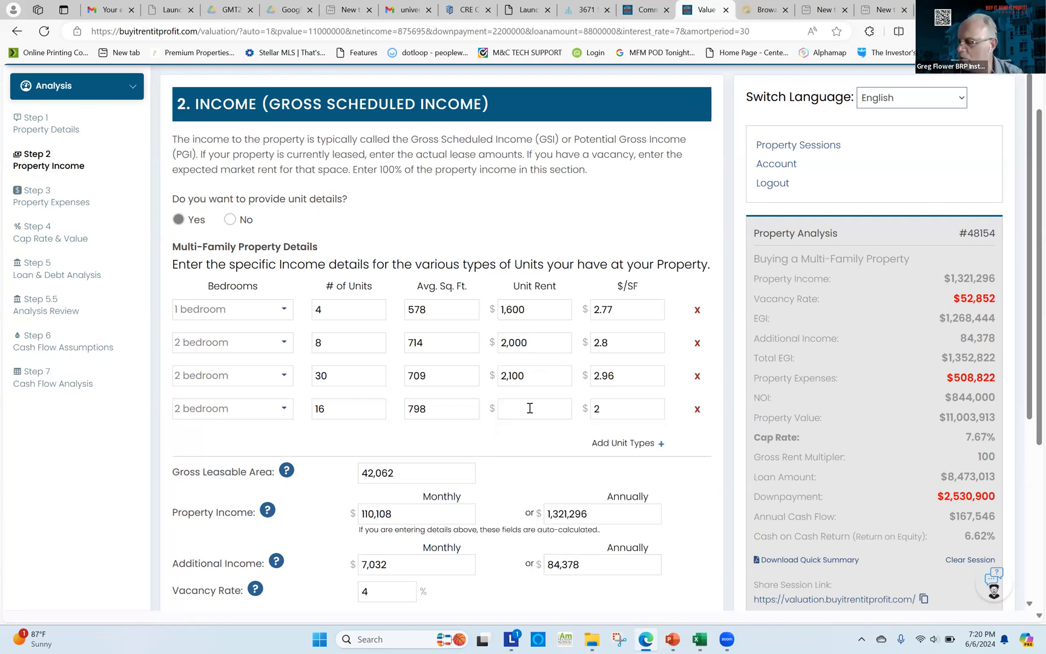
{"action": "type", "text": "2275"}
{"action": "left_click", "coordinate": [702, 446]}
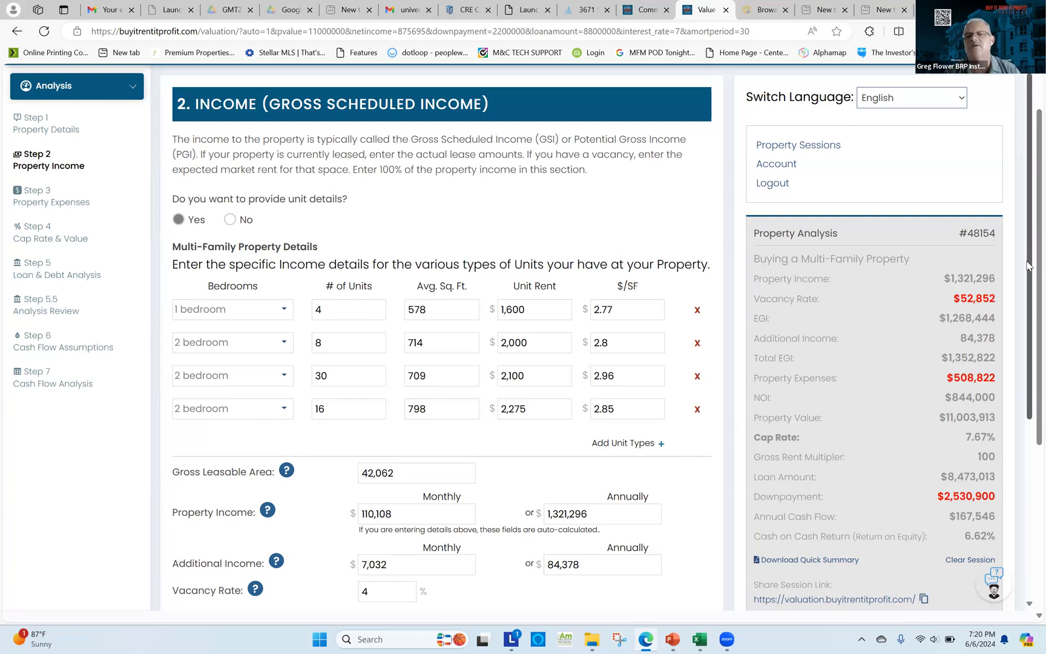
Save the income entries and return from Property Expenses to the Property Income step to check the recalculated analysis summary
{"action": "left_click_drag", "start_coordinate": [1028, 265], "coordinate": [1006, 422]}
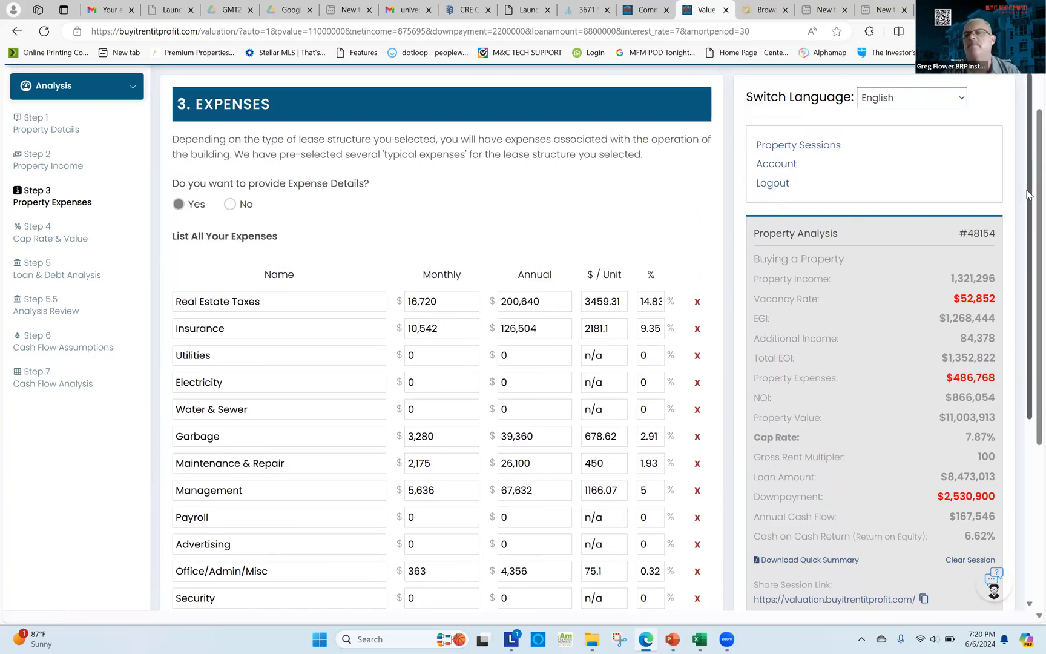
{"action": "scroll", "coordinate": [1027, 194], "scroll_direction": "down", "scroll_amount": 5}
{"action": "left_click", "coordinate": [234, 541]}
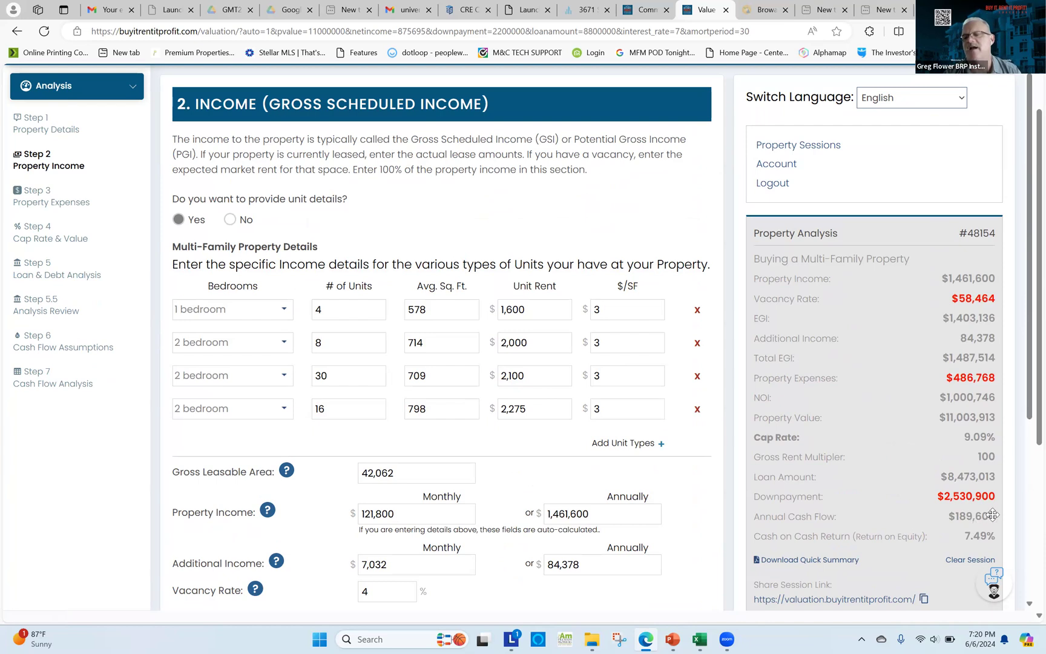
Open the Cash Flow Analysis step and examine the 10-year cash flow tables and IRR under the higher rents
{"action": "left_click", "coordinate": [33, 369]}
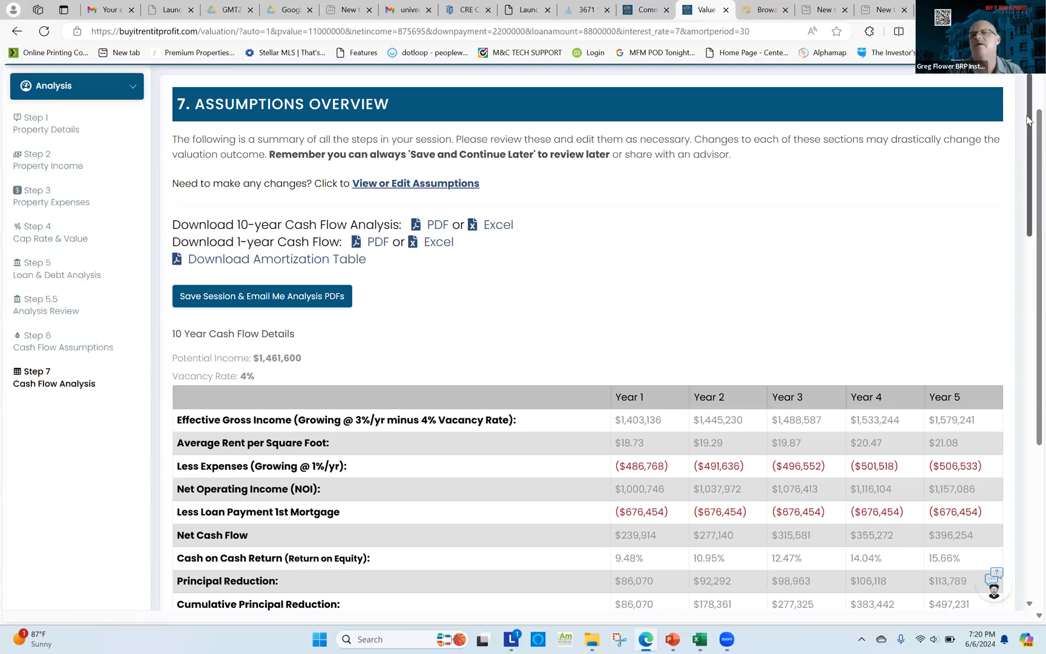
{"action": "scroll", "coordinate": [1029, 181], "scroll_direction": "down", "scroll_amount": 4}
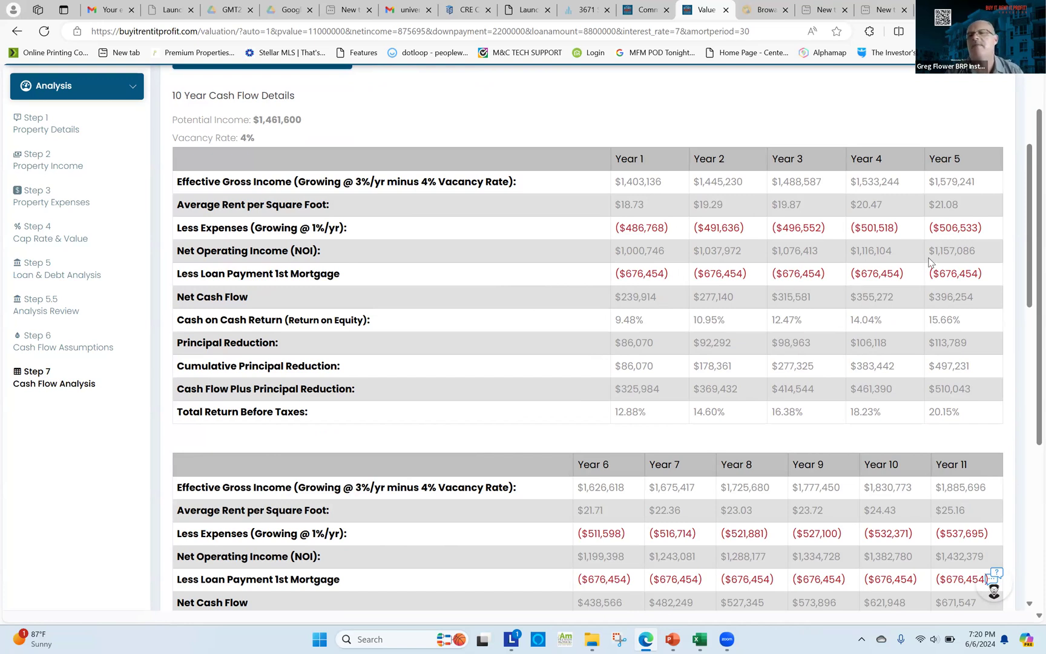
{"action": "left_click_drag", "start_coordinate": [1029, 216], "coordinate": [1028, 331]}
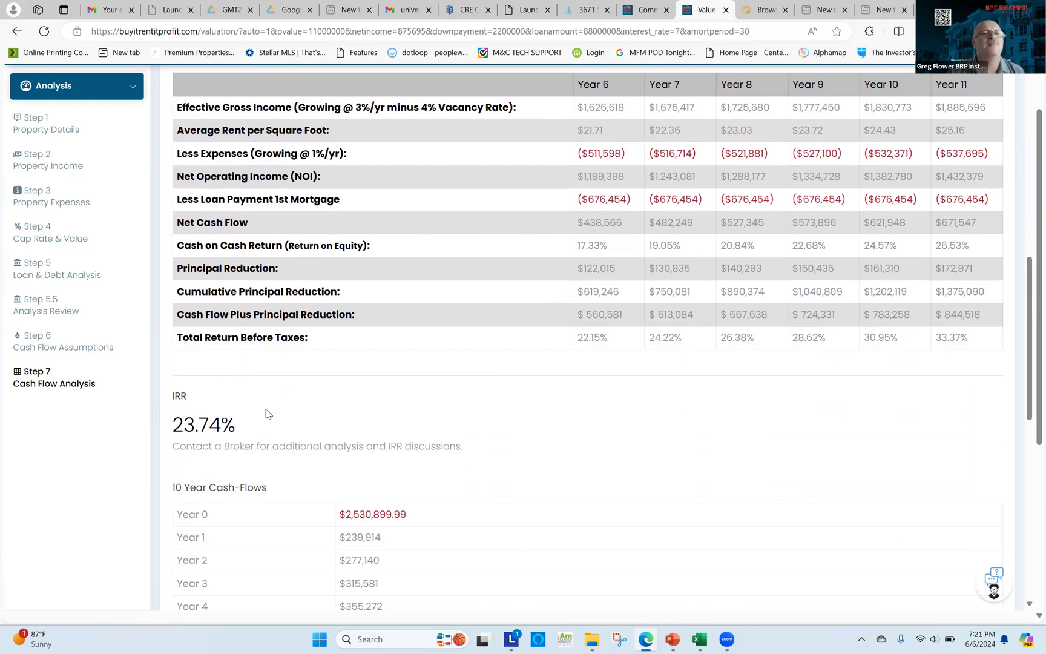
Set the property value to $10,500,000 in the Cap Rate & Value step and continue to Loan & Debt Analysis
{"action": "left_click", "coordinate": [32, 206]}
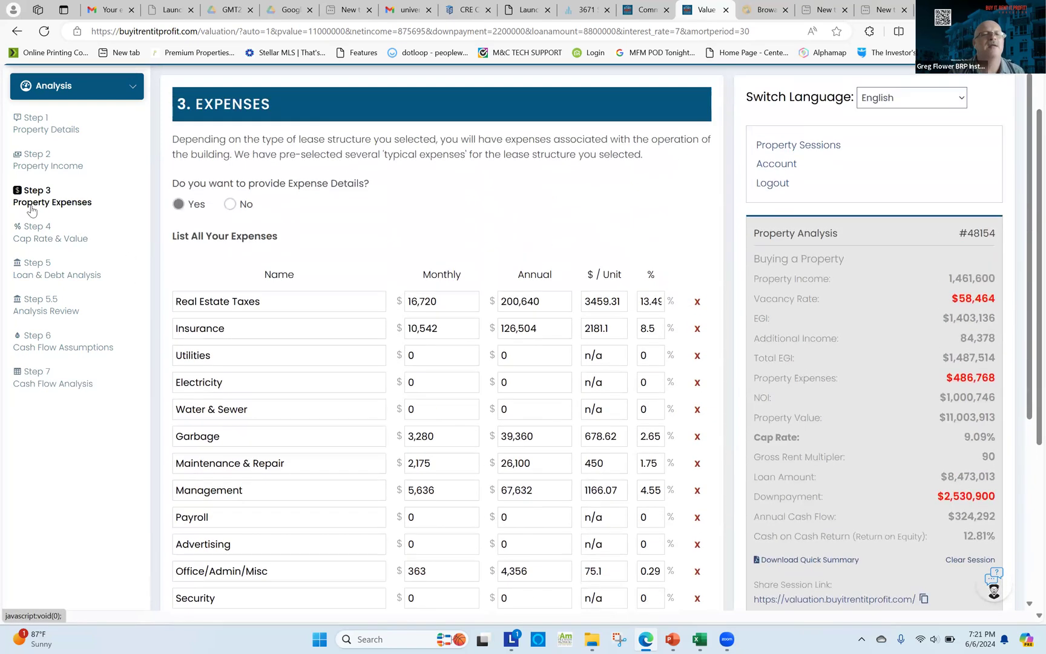
{"action": "left_click", "coordinate": [29, 240]}
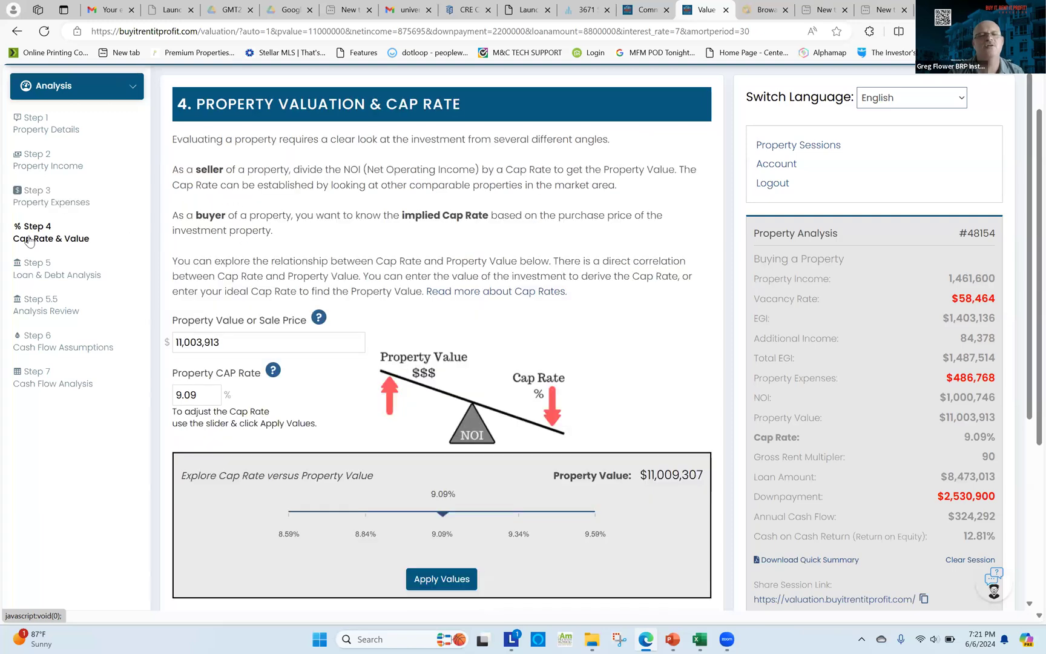
{"action": "left_click_drag", "start_coordinate": [1027, 131], "coordinate": [1028, 207]}
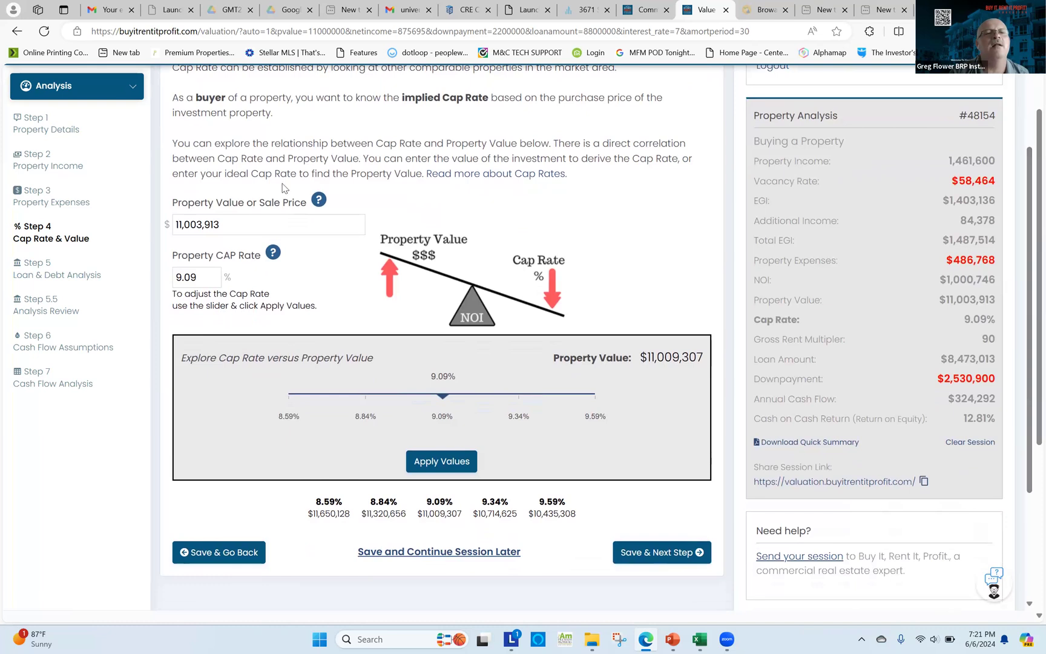
{"action": "left_click_drag", "start_coordinate": [221, 224], "coordinate": [178, 224]}
{"action": "key", "text": "BackSpace"}
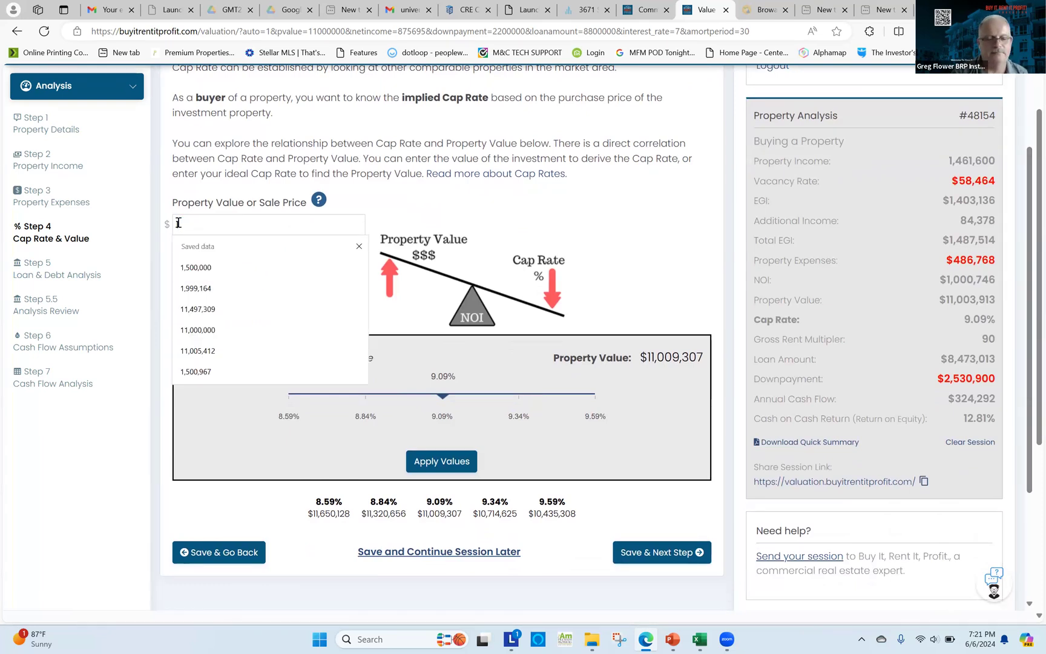
{"action": "type", "text": "0500"}
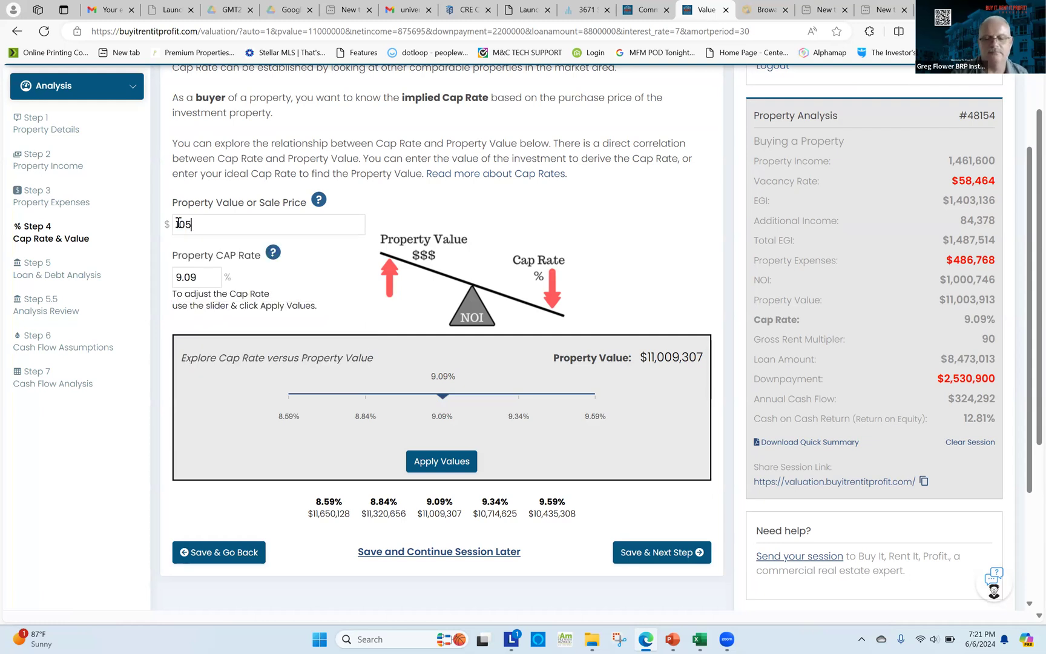
{"action": "type", "text": "000"}
{"action": "left_click", "coordinate": [327, 269]}
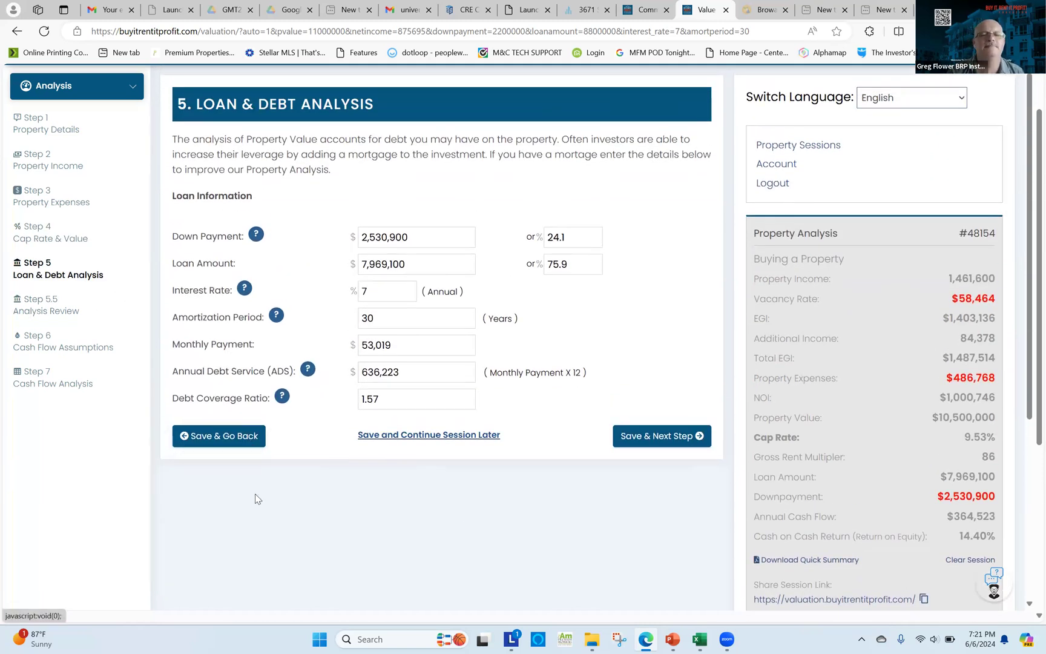
Go back to the Cap Rate & Value step and apply the 9.53% cap rate with its $10,501,007 property value
{"action": "left_click", "coordinate": [210, 435]}
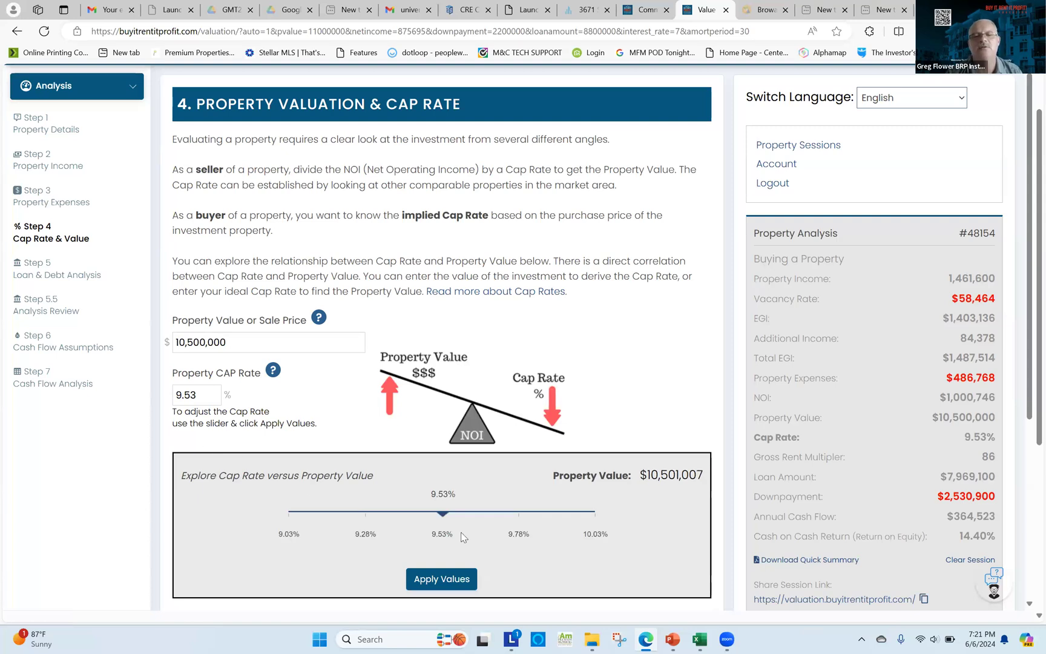
{"action": "scroll", "coordinate": [1029, 409], "scroll_direction": "down", "scroll_amount": 1}
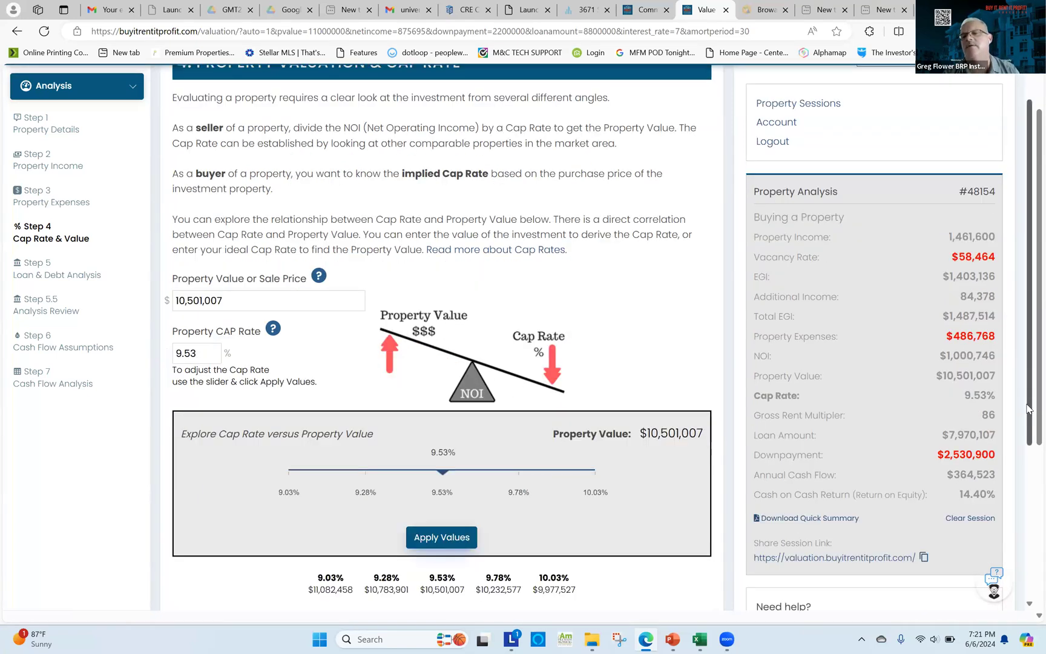
{"action": "scroll", "coordinate": [1028, 408], "scroll_direction": "down", "scroll_amount": 3}
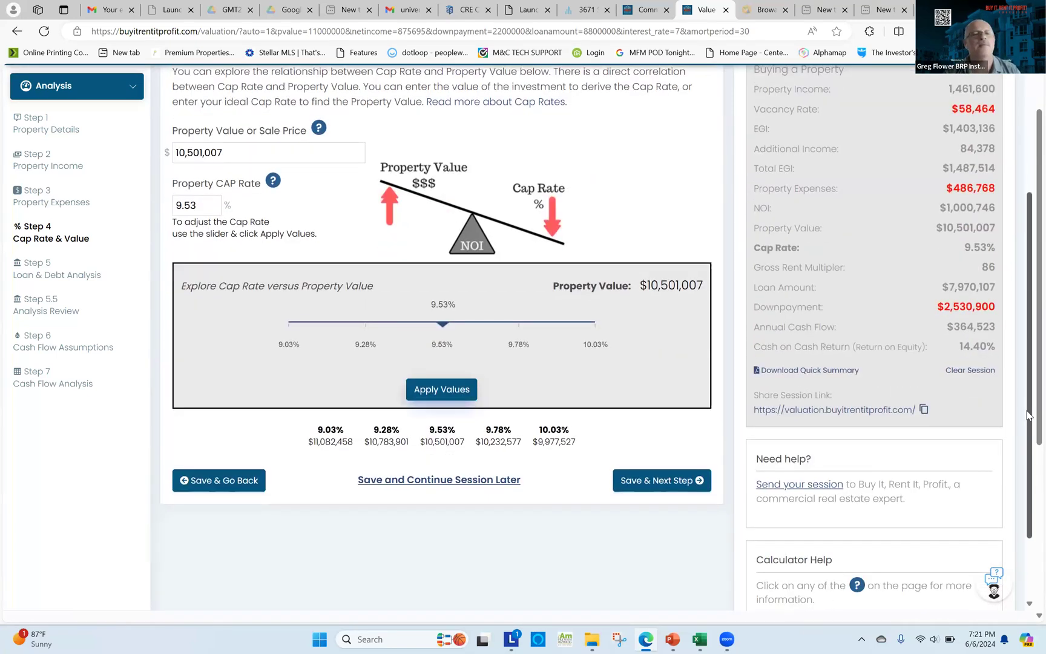
Open the Cash Flow Analysis step and examine the yearly returns, IRR and 10-year cash flows at the reduced purchase price
{"action": "left_click", "coordinate": [35, 372]}
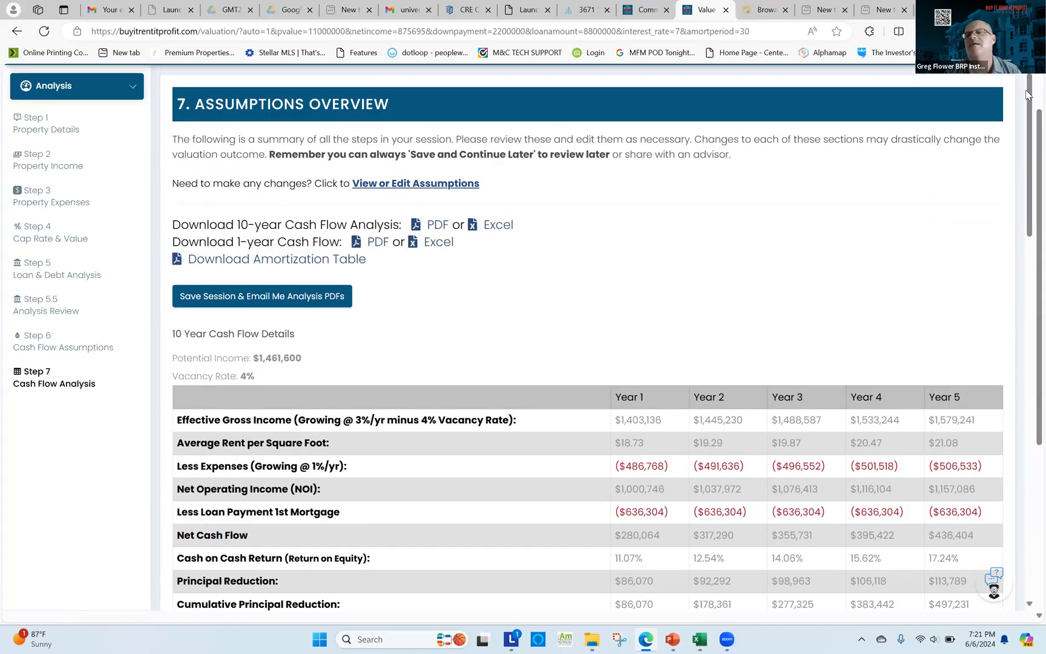
{"action": "scroll", "coordinate": [1027, 97], "scroll_direction": "down", "scroll_amount": 5}
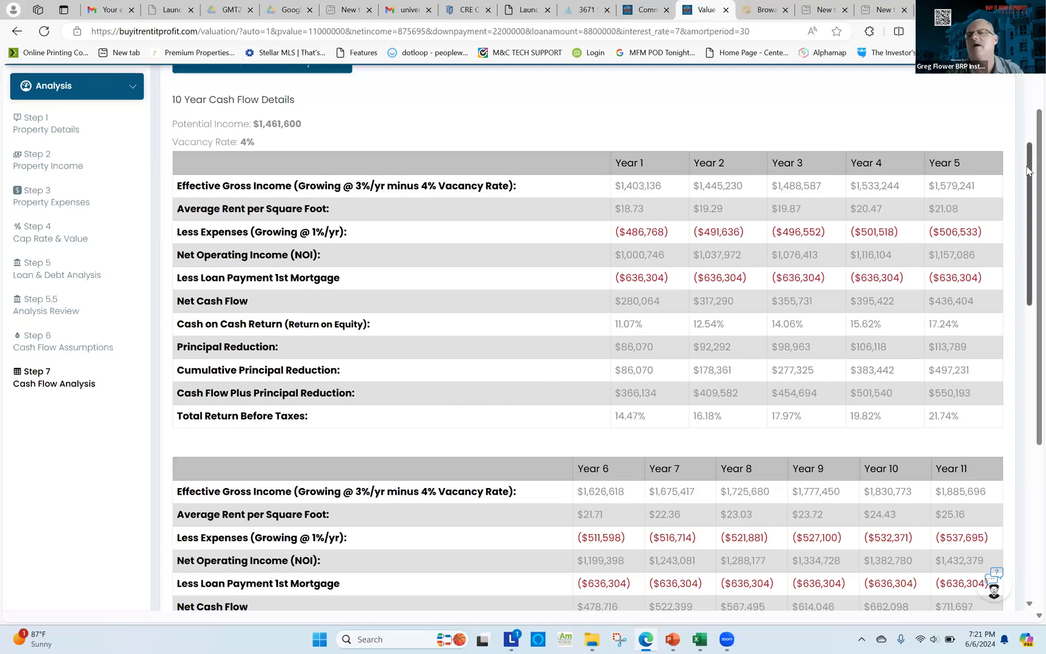
{"action": "left_click_drag", "start_coordinate": [1027, 171], "coordinate": [1028, 276]}
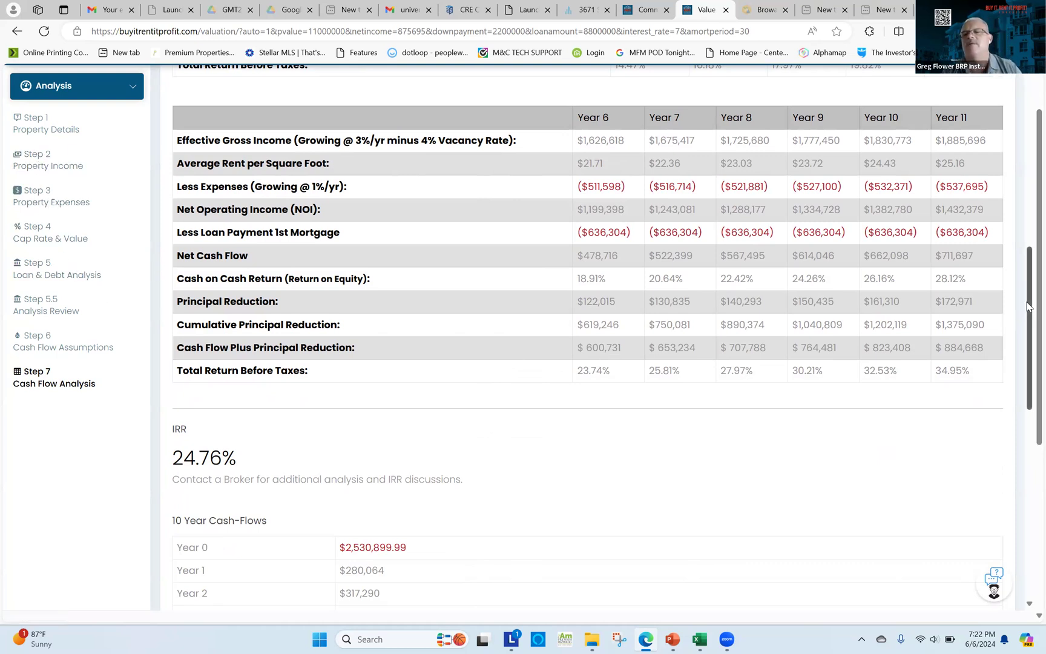
{"action": "left_click_drag", "start_coordinate": [1027, 310], "coordinate": [1028, 409]}
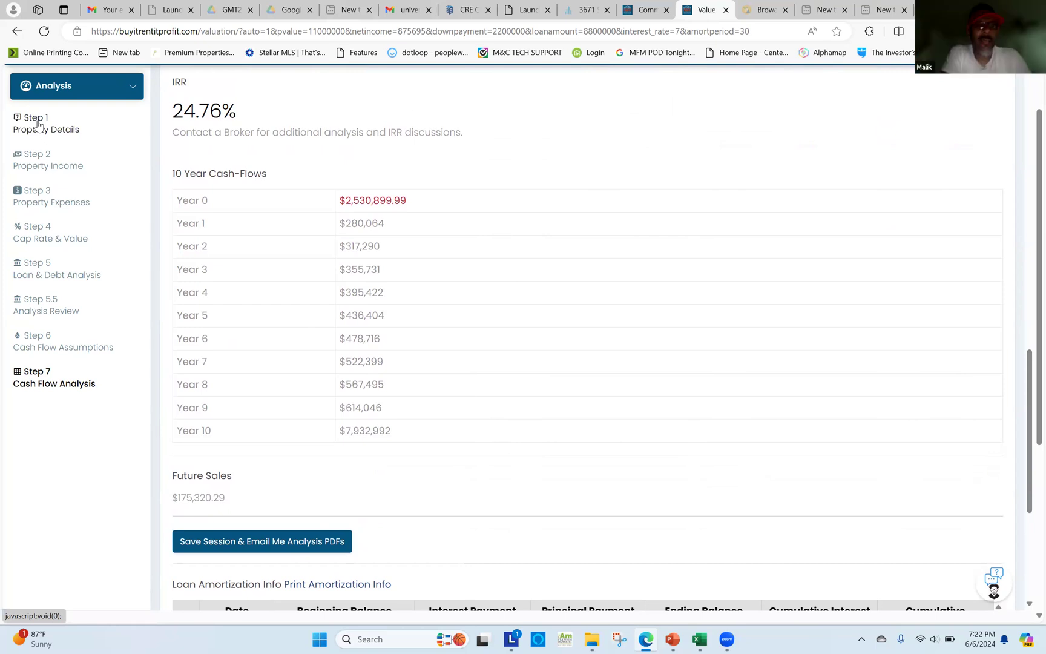
Set the annual Utilities expense to $22,057 in the Property Expenses step and save through to Cap Rate & Value
{"action": "key", "text": "XF86AudioRaiseVolume"}
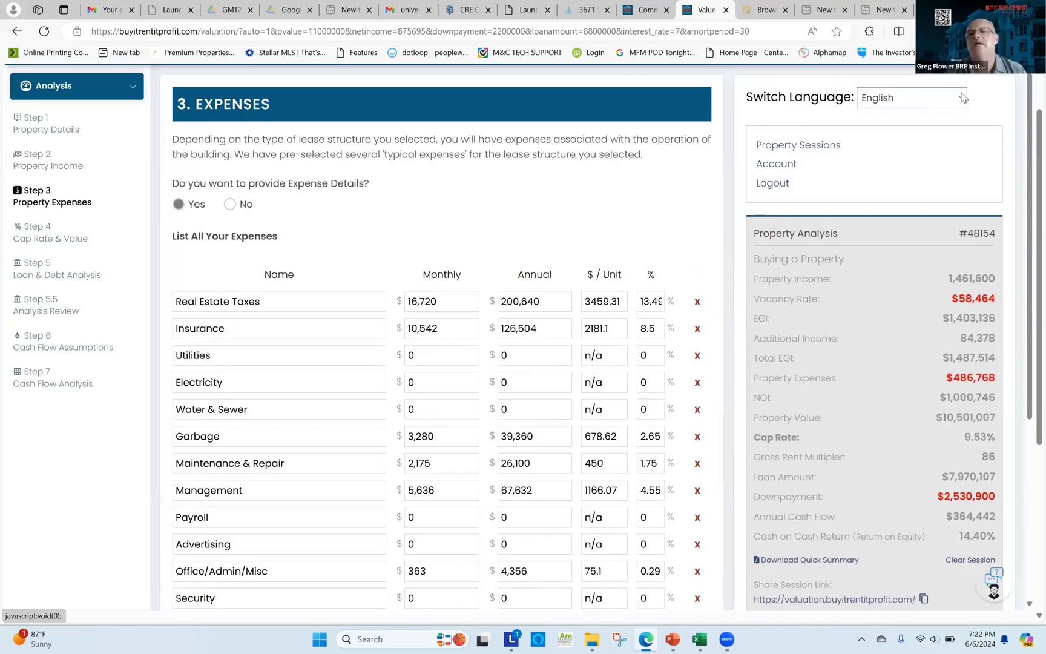
{"action": "scroll", "coordinate": [1027, 140], "scroll_direction": "down", "scroll_amount": 1}
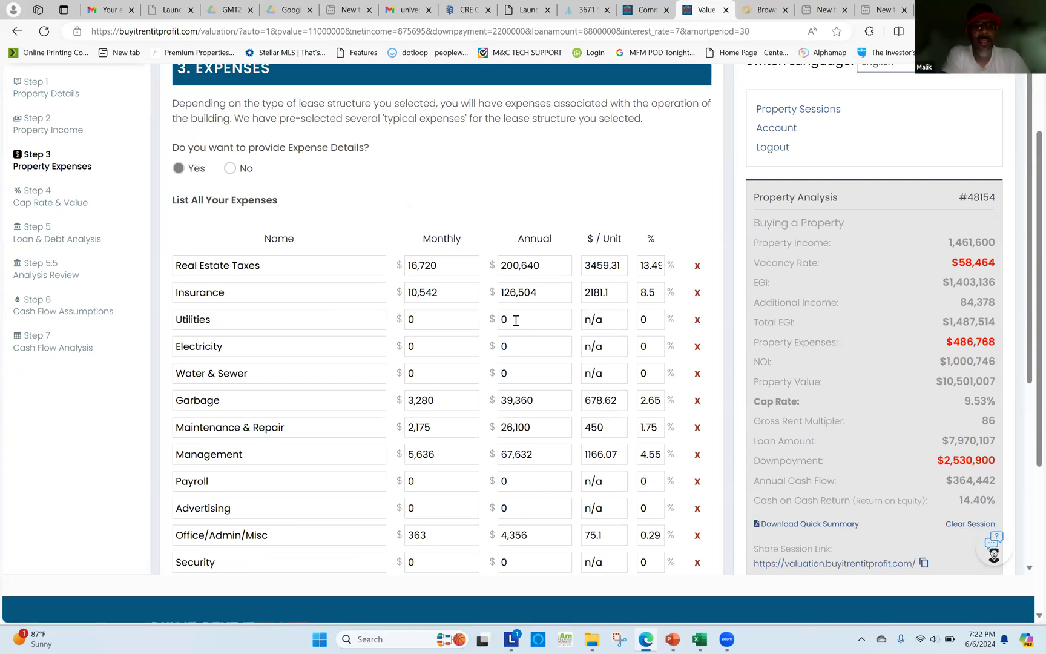
{"action": "left_click_drag", "start_coordinate": [516, 320], "coordinate": [481, 339]}
{"action": "key", "text": "BackSpace"}
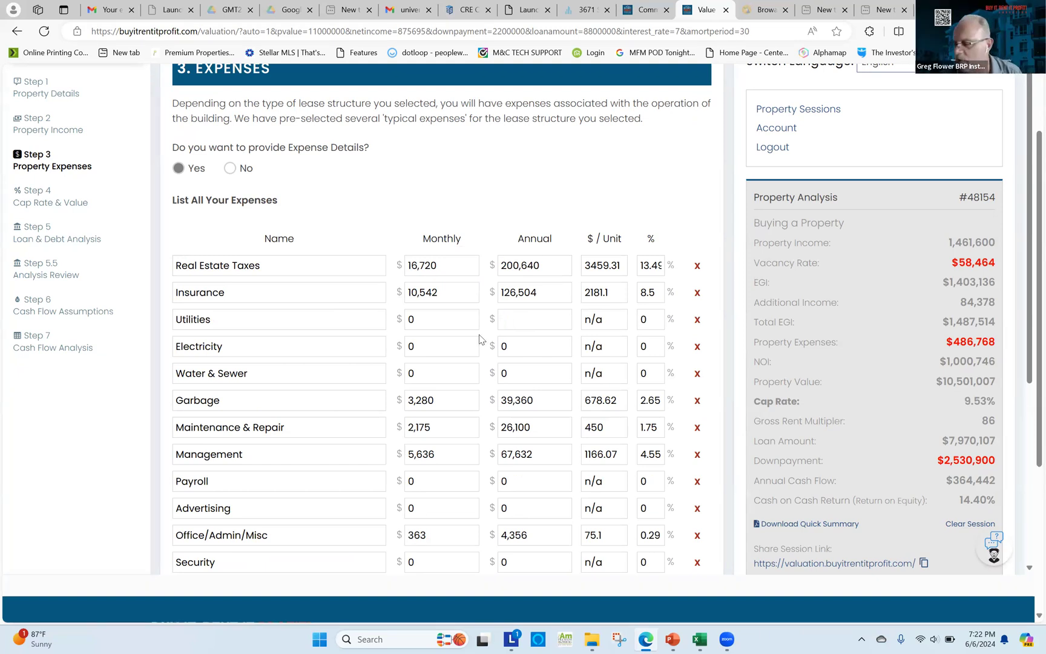
{"action": "type", "text": "2"}
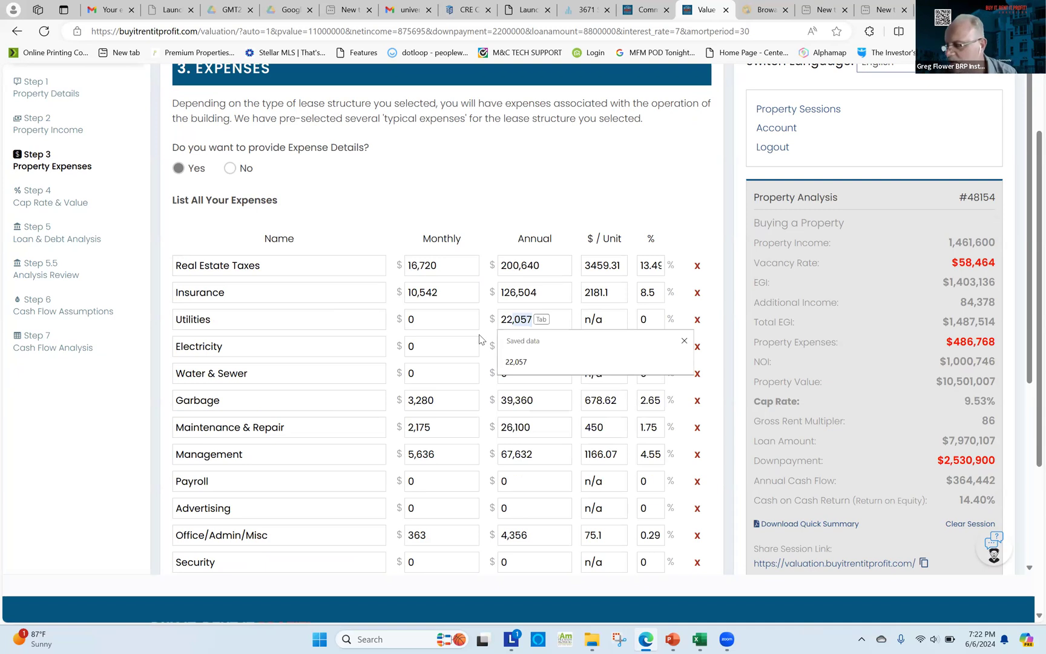
{"action": "type", "text": "2057"}
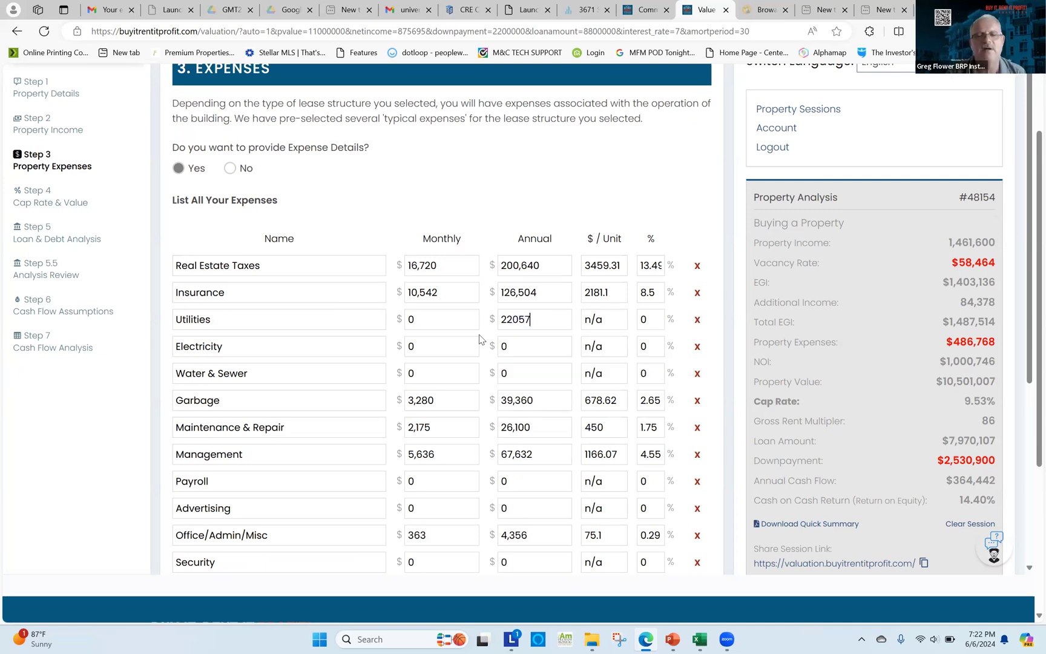
{"action": "left_click", "coordinate": [709, 240]}
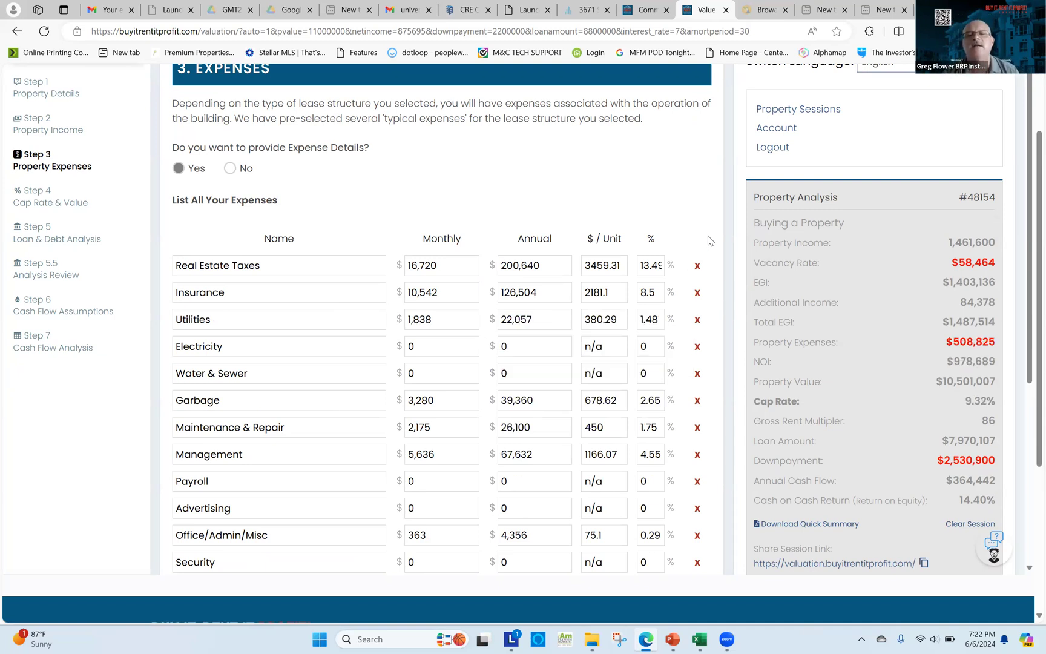
{"action": "scroll", "coordinate": [1028, 205], "scroll_direction": "down", "scroll_amount": 4}
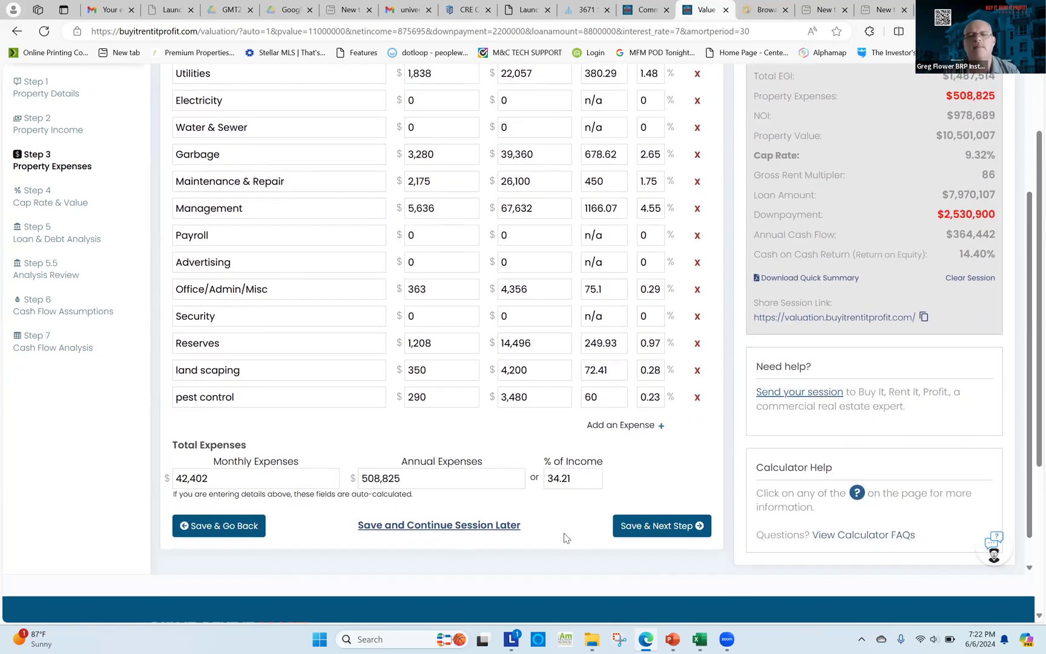
{"action": "left_click", "coordinate": [629, 526]}
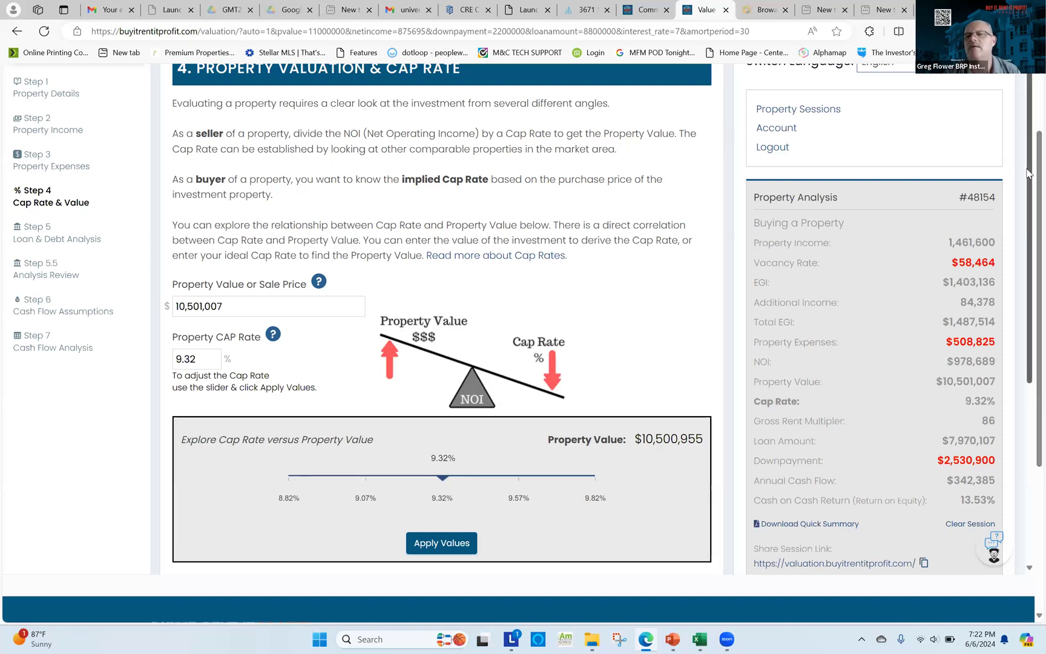
Return to Property Expenses to review the itemized expense list, and reopen the Property Income step
{"action": "scroll", "coordinate": [1008, 341], "scroll_direction": "down", "scroll_amount": 4}
{"action": "left_click", "coordinate": [236, 367]}
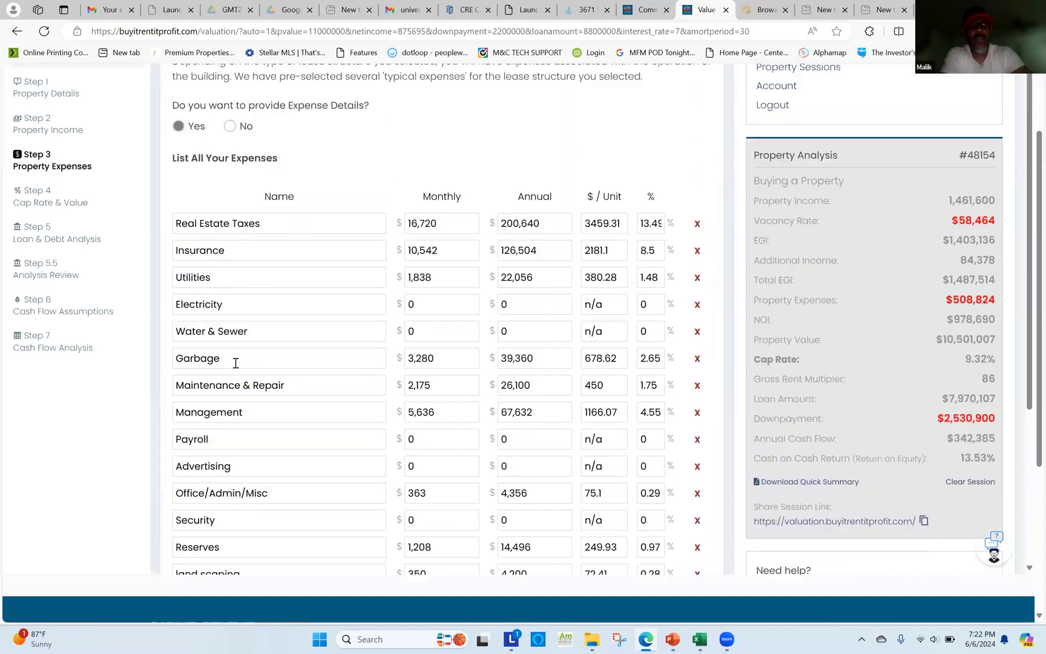
{"action": "left_click_drag", "start_coordinate": [1028, 175], "coordinate": [1028, 259]}
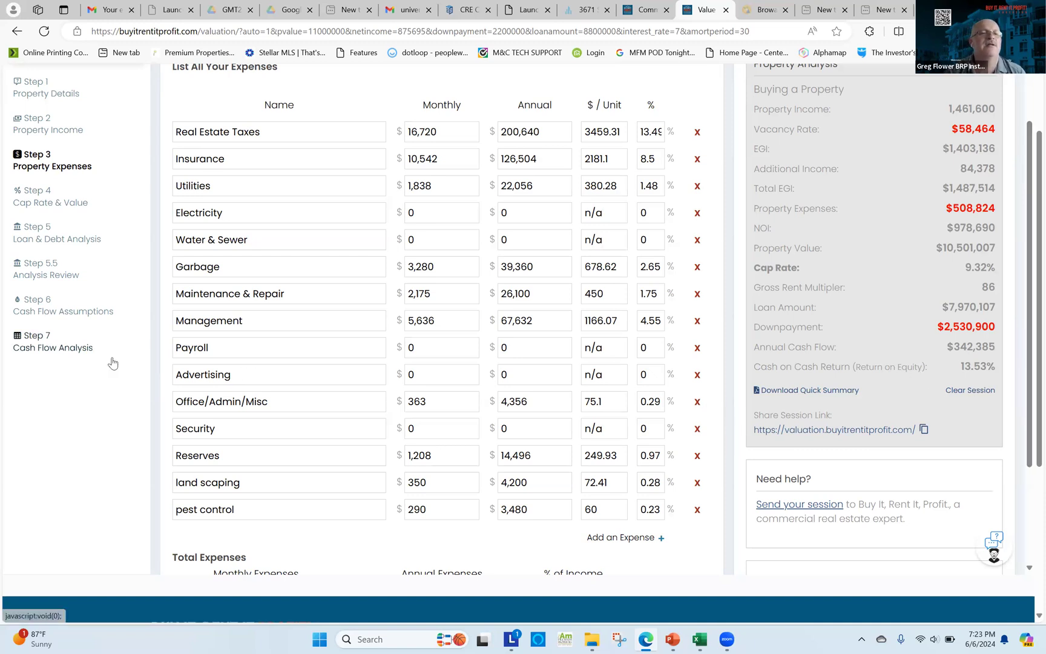
{"action": "left_click", "coordinate": [43, 131]}
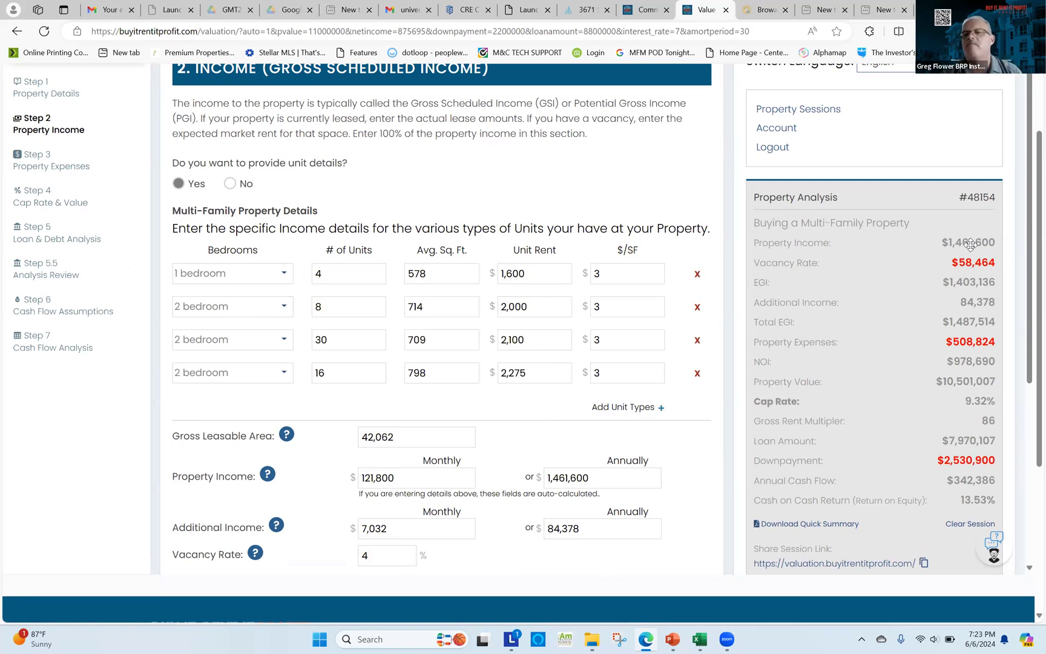
Review the Property Income details, and switch to the Crexi offering memorandum to examine the unit interior photos on pages 20 to 23
{"action": "scroll", "coordinate": [1028, 200], "scroll_direction": "down", "scroll_amount": 2}
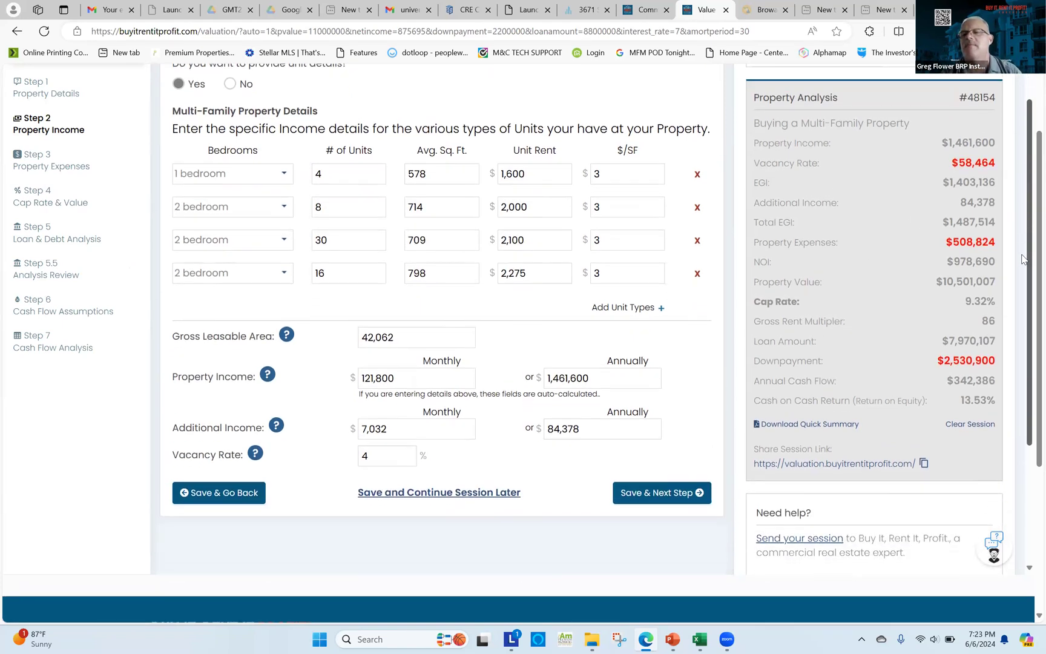
{"action": "scroll", "coordinate": [1018, 218], "scroll_direction": "up", "scroll_amount": 1}
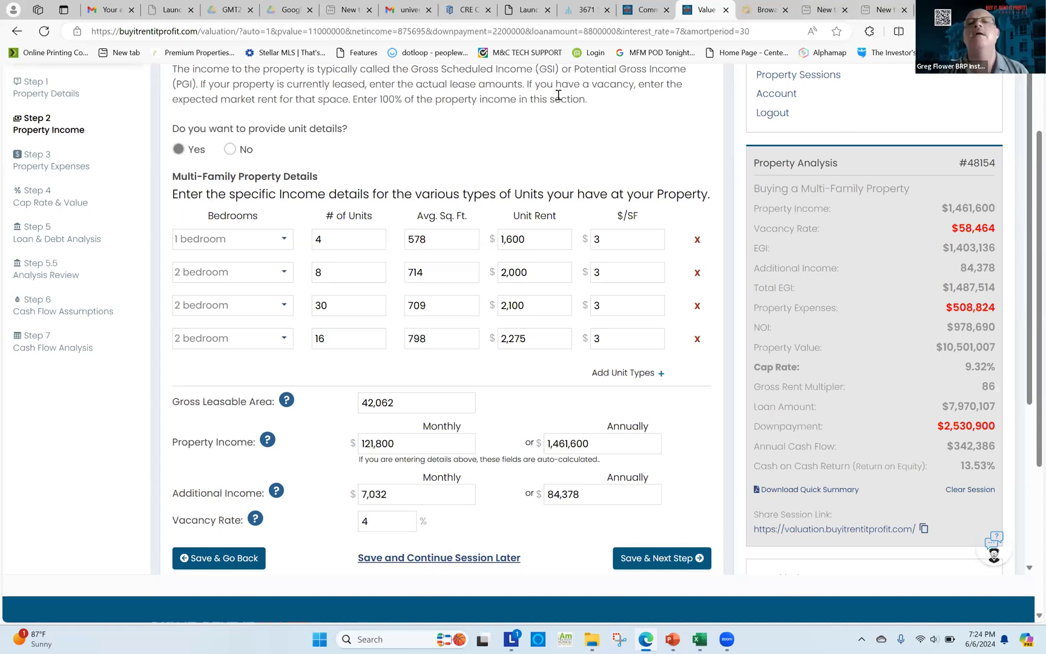
{"action": "left_click", "coordinate": [586, 11]}
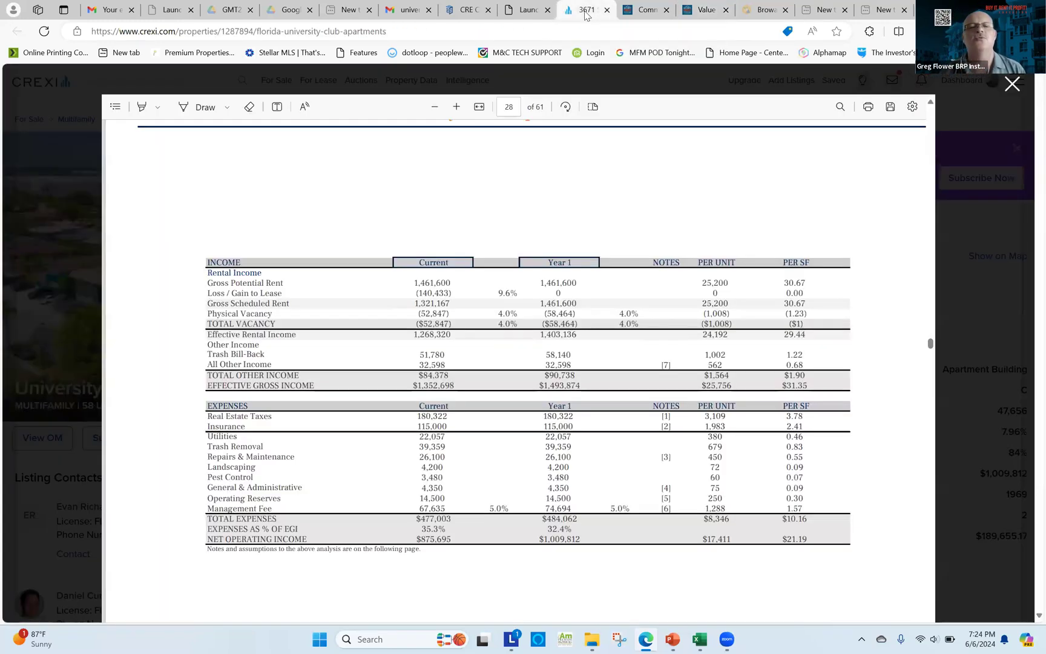
{"action": "left_click_drag", "start_coordinate": [931, 344], "coordinate": [917, 278]}
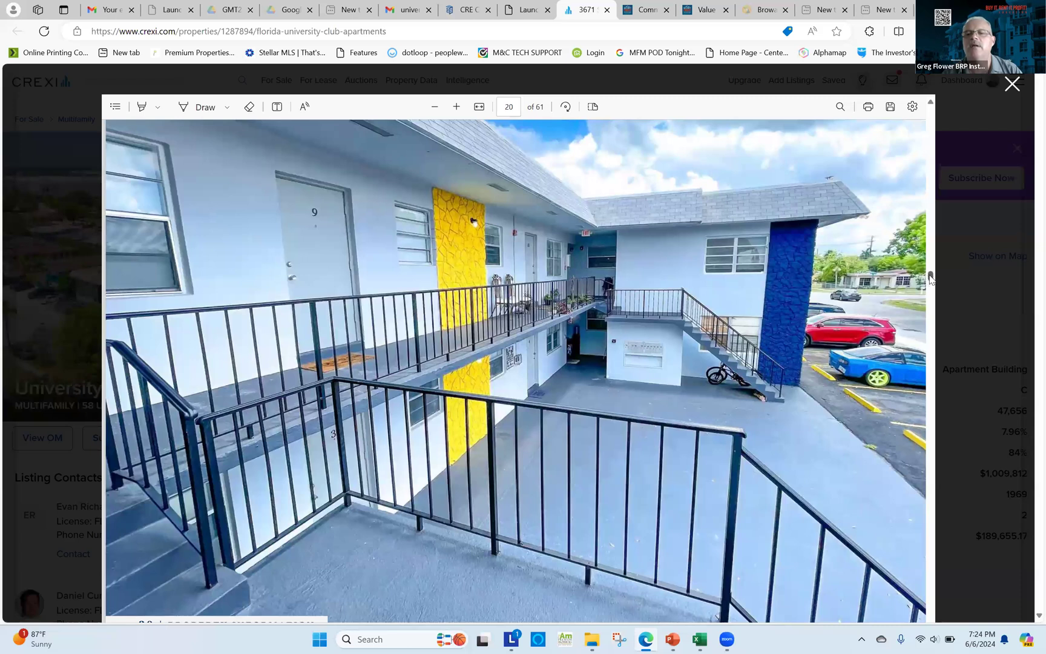
{"action": "left_click_drag", "start_coordinate": [931, 278], "coordinate": [931, 288]}
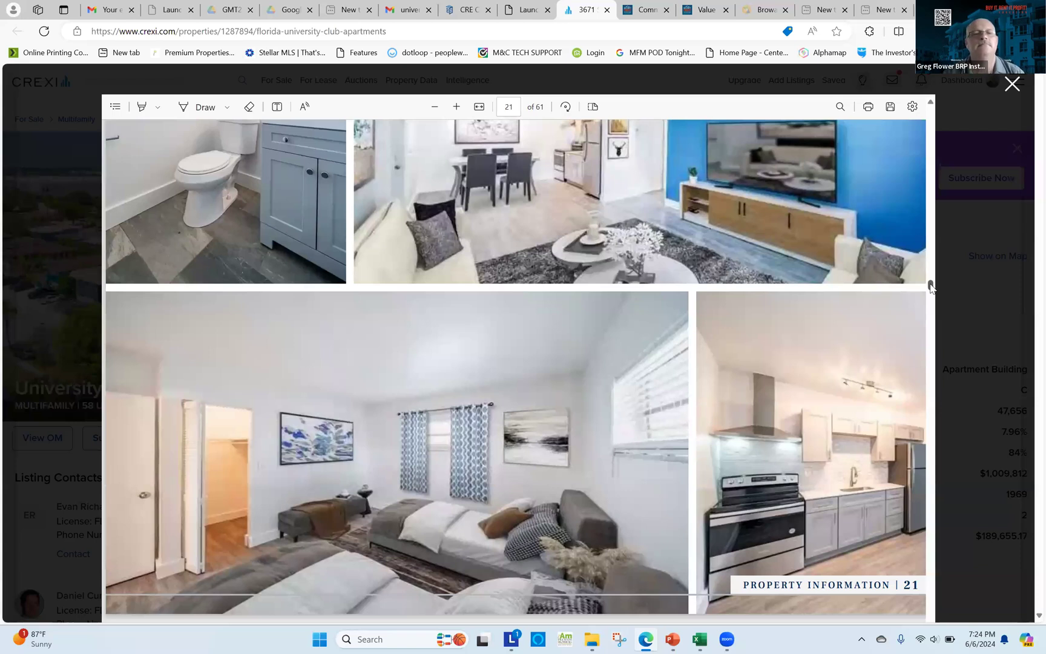
{"action": "mouse_move", "coordinate": [931, 288]}
{"action": "left_mouse_down"}
{"action": "mouse_move", "coordinate": [931, 298]}
{"action": "mouse_move", "coordinate": [932, 286]}
{"action": "left_mouse_up"}
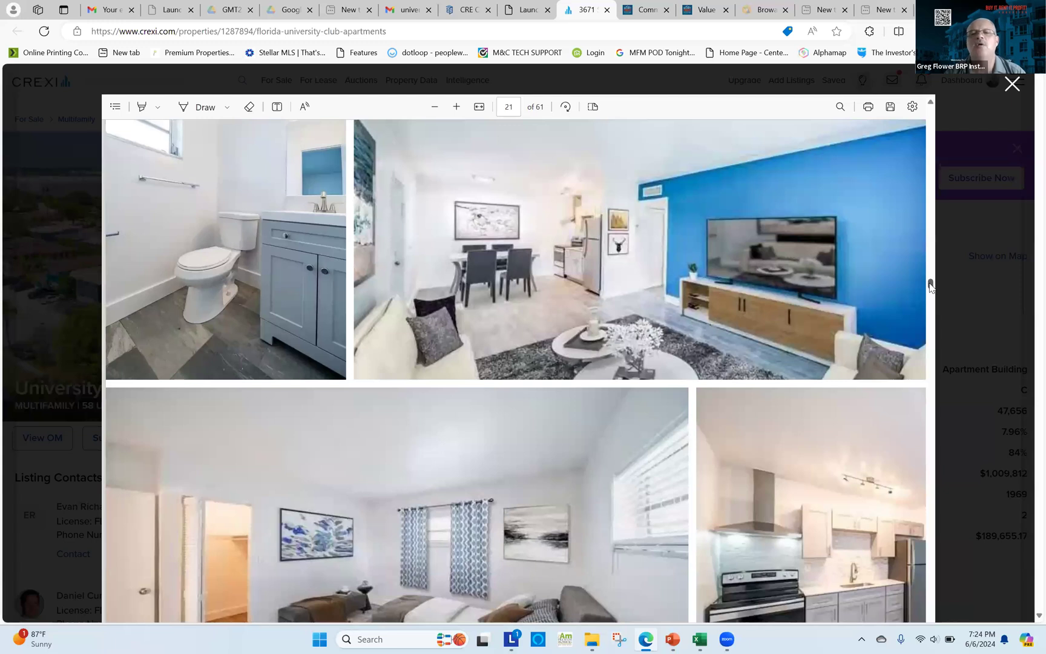
{"action": "left_click_drag", "start_coordinate": [931, 286], "coordinate": [931, 290]}
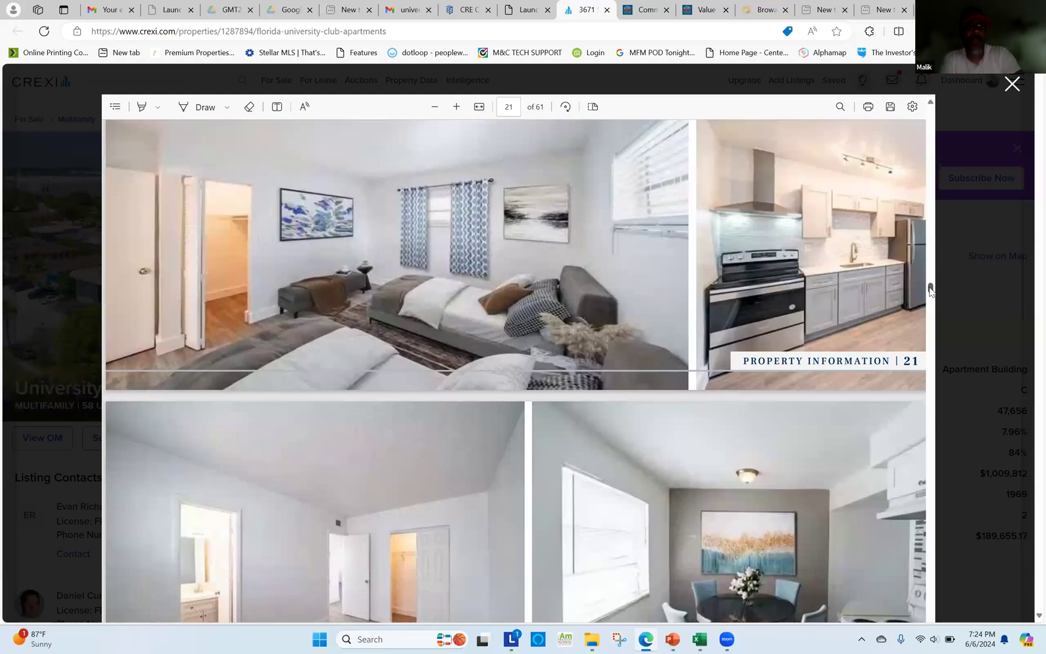
{"action": "left_click_drag", "start_coordinate": [932, 290], "coordinate": [931, 299]}
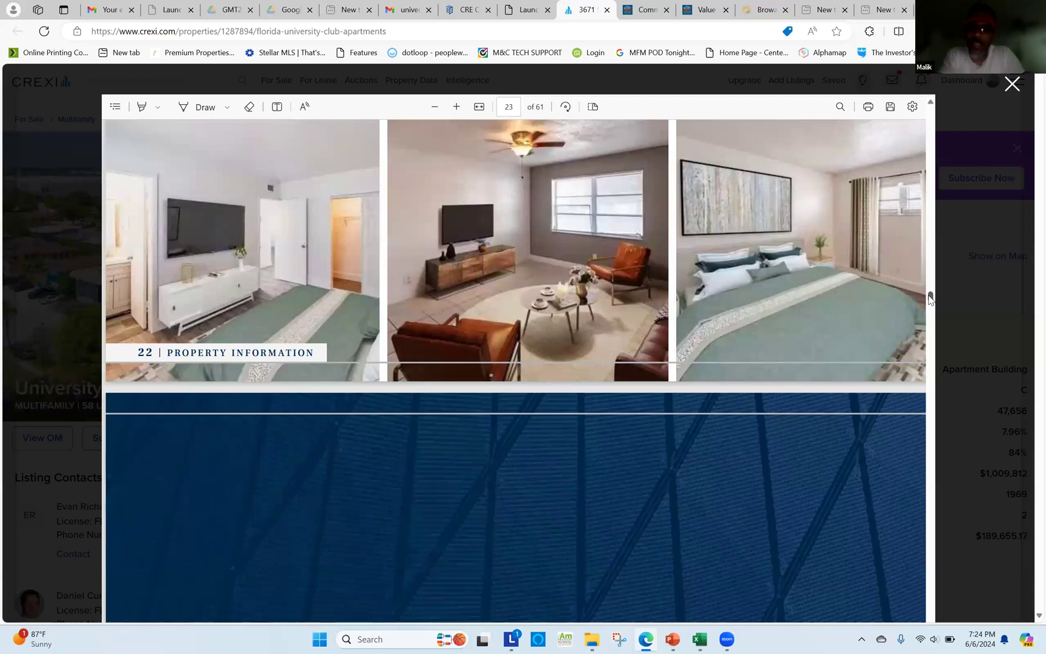
{"action": "left_click_drag", "start_coordinate": [931, 300], "coordinate": [931, 289]}
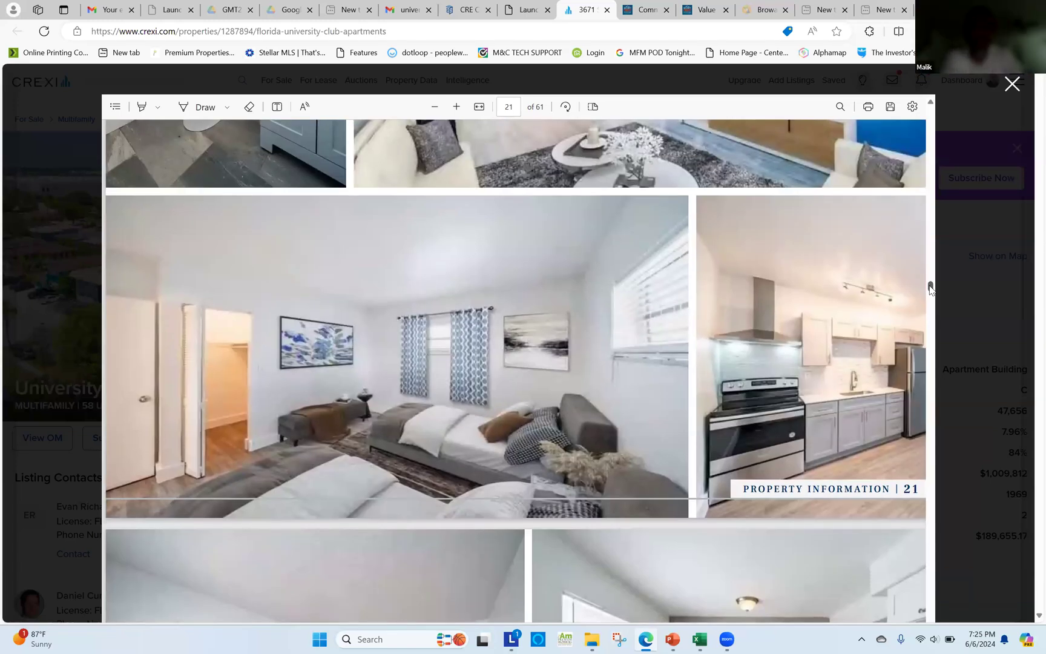
Examine the building exterior, parking and aerial roof photos on pages 13 to 20 of the offering memorandum
{"action": "left_click_drag", "start_coordinate": [931, 289], "coordinate": [931, 279]}
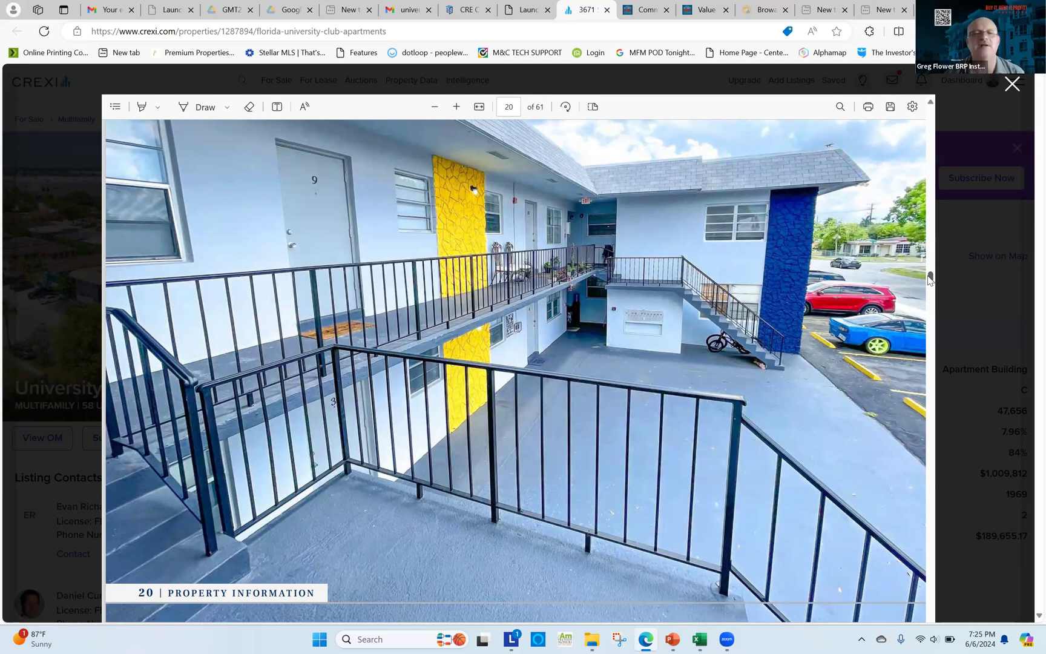
{"action": "left_click_drag", "start_coordinate": [931, 279], "coordinate": [926, 249]}
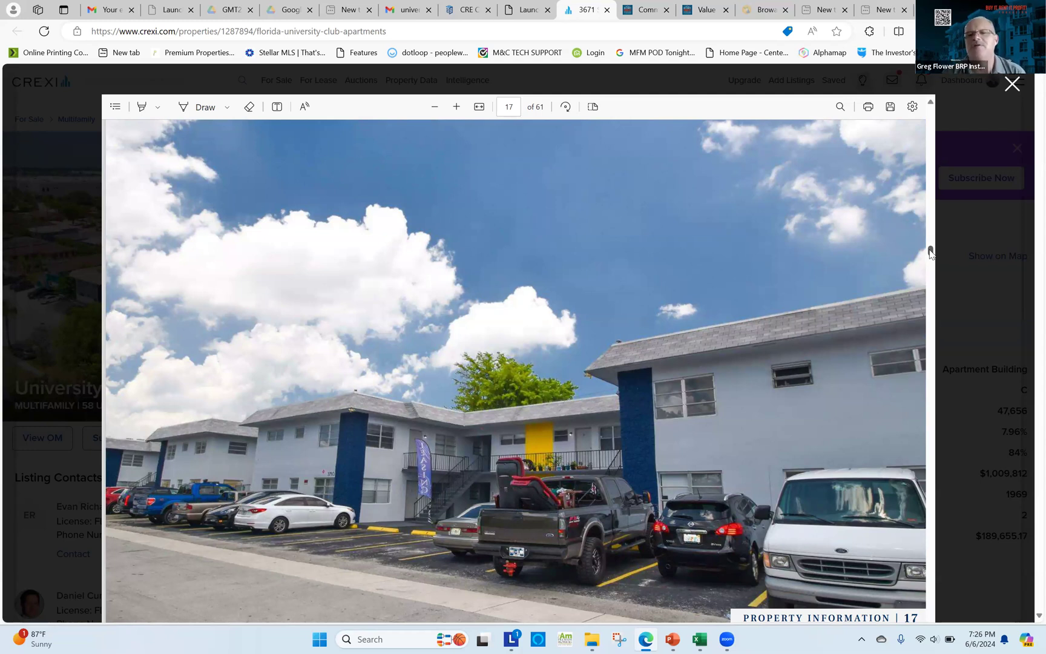
{"action": "left_click_drag", "start_coordinate": [931, 251], "coordinate": [931, 245]}
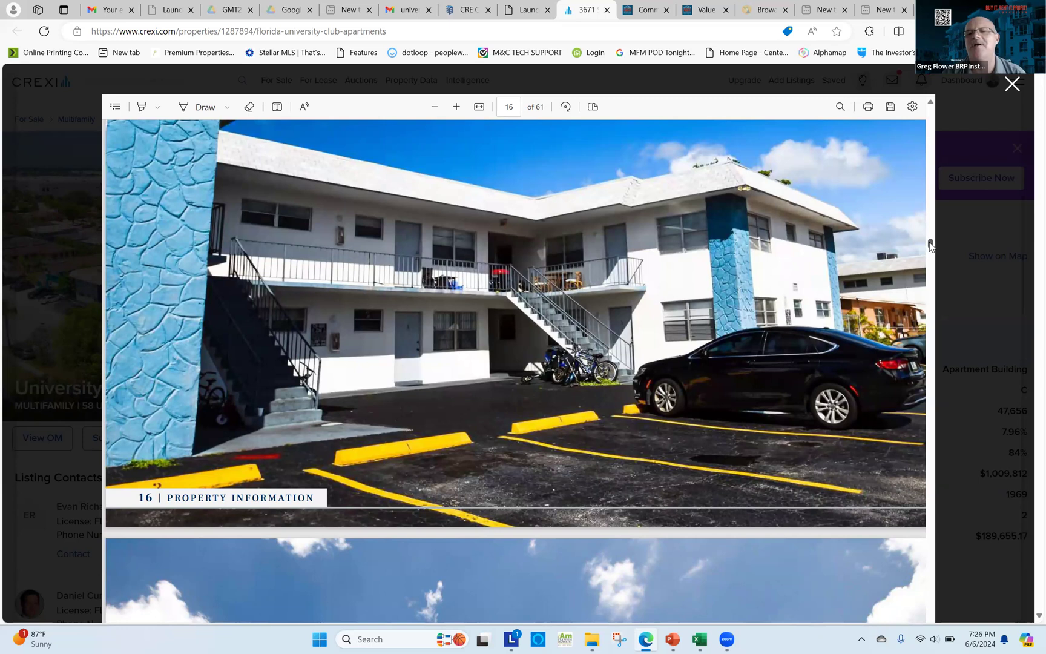
{"action": "left_click_drag", "start_coordinate": [931, 246], "coordinate": [932, 235]}
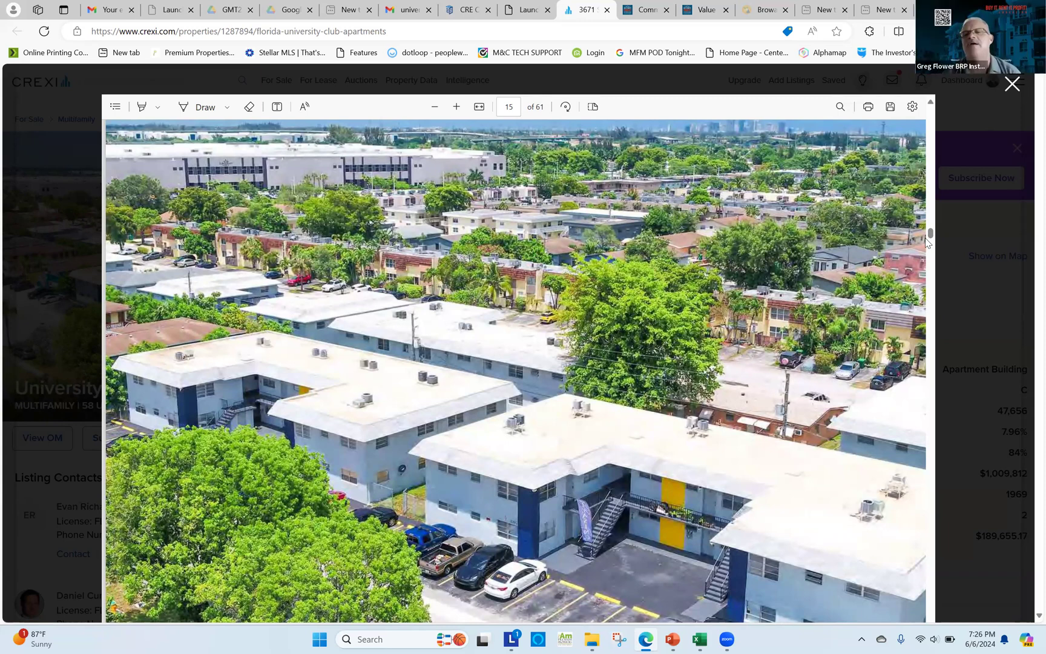
{"action": "left_click_drag", "start_coordinate": [930, 235], "coordinate": [931, 224]}
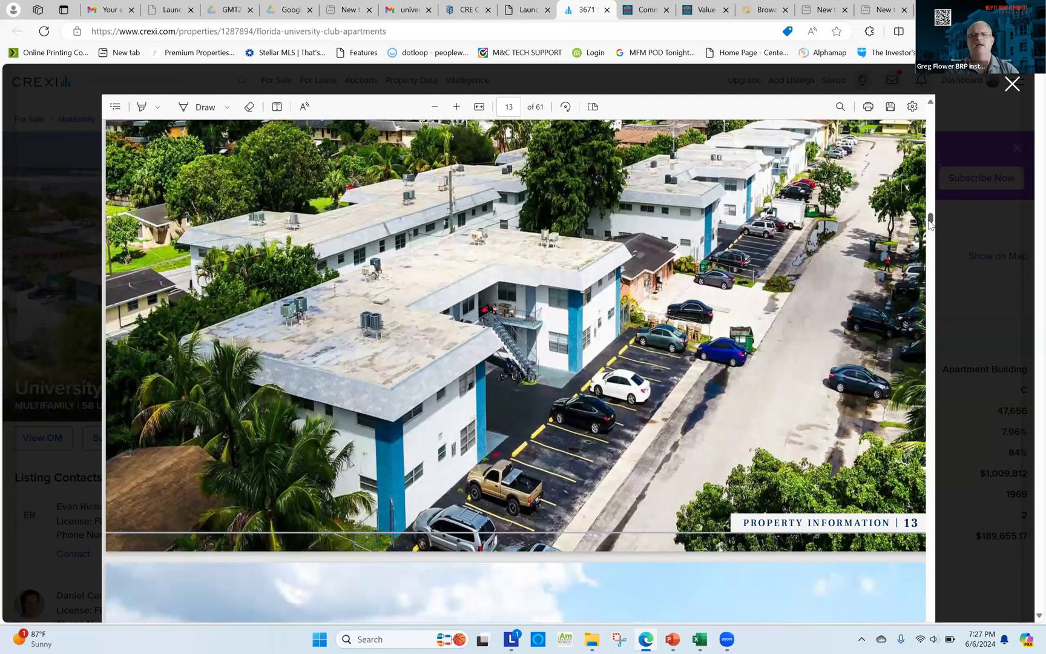
{"action": "scroll", "coordinate": [930, 219], "scroll_direction": "up", "scroll_amount": 10}
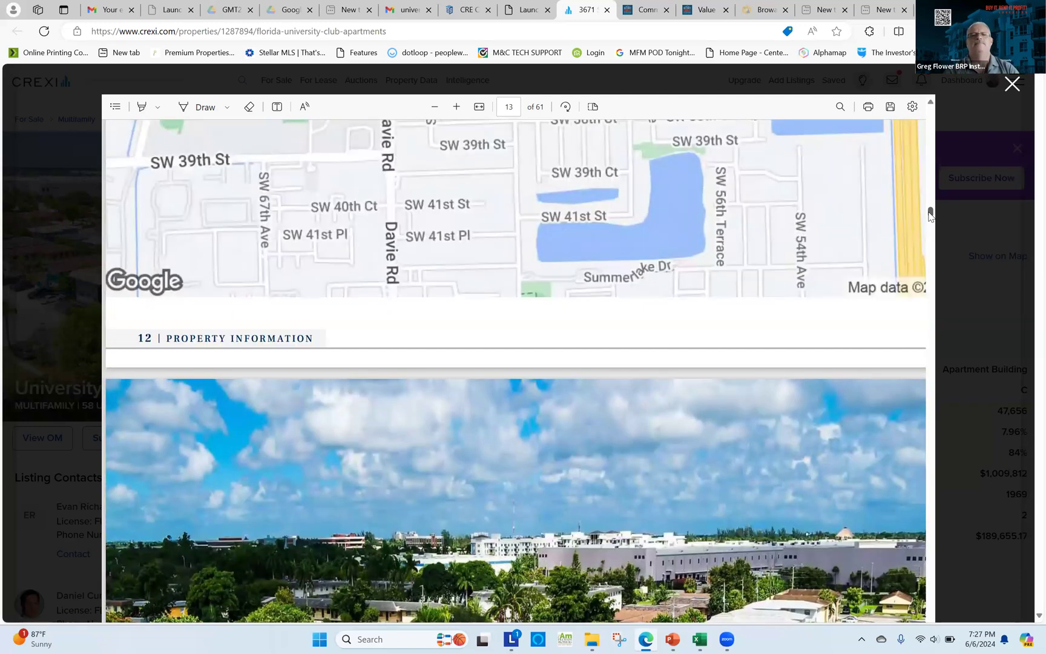
{"action": "left_click_drag", "start_coordinate": [931, 219], "coordinate": [933, 243]}
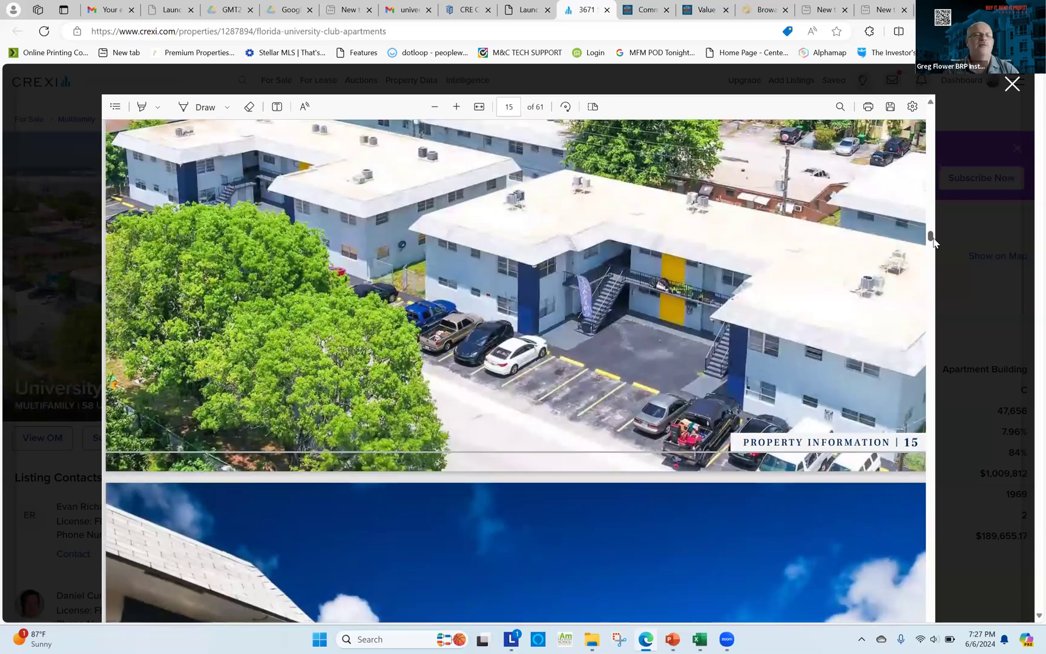